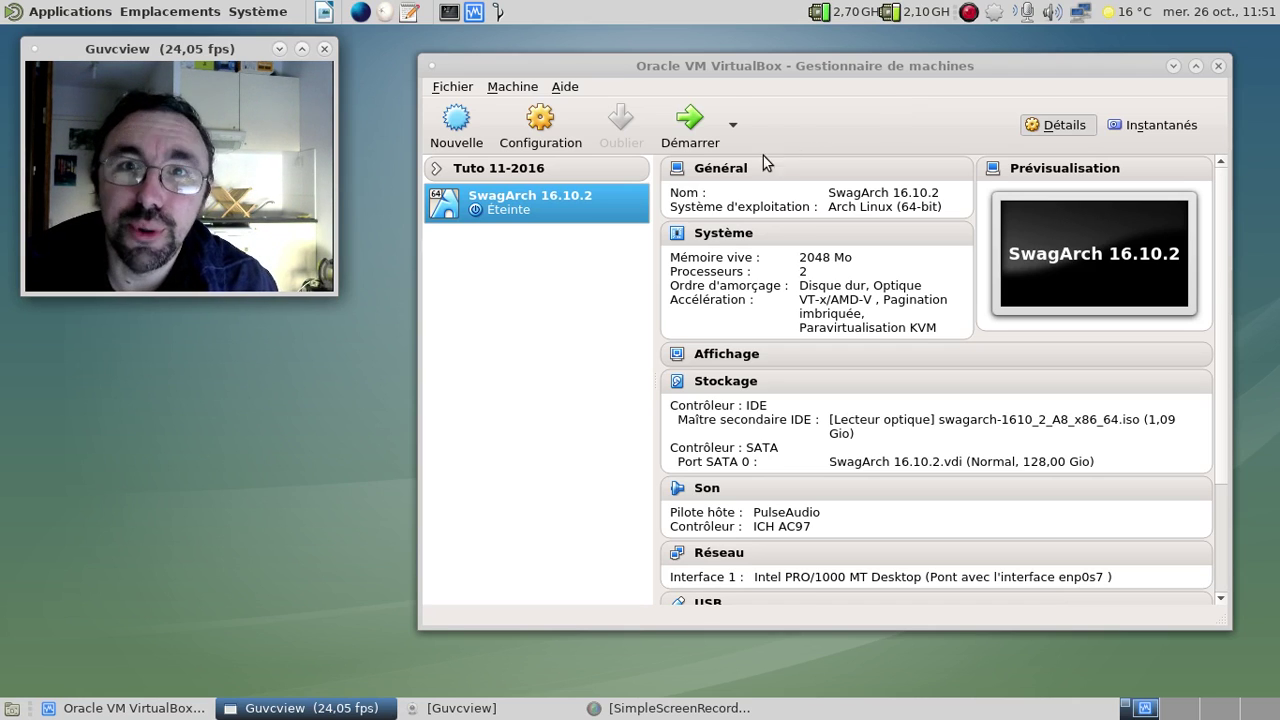
- Start the SwagArch 16.10.2 virtual machine in VirtualBox
{"action": "left_click", "coordinate": [710, 135]}
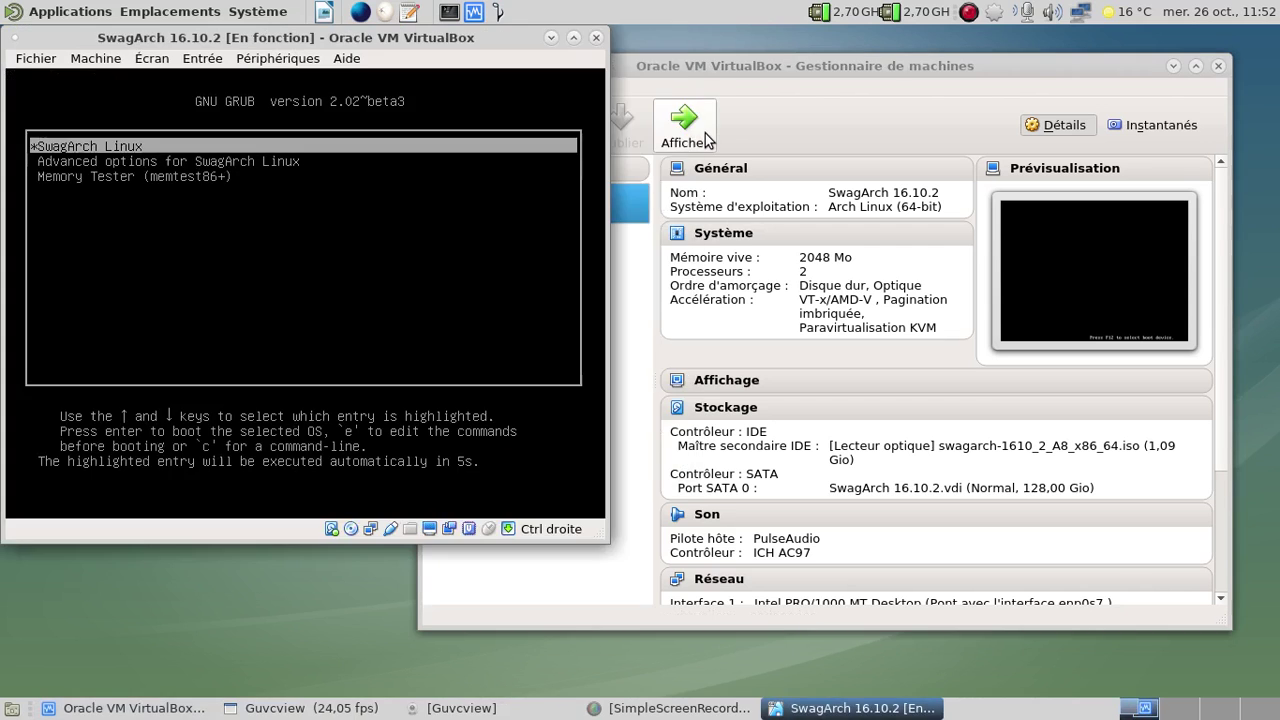
- Boot the SwagArch Linux GRUB entry right away instead of waiting for the countdown
{"action": "key", "text": "Return"}
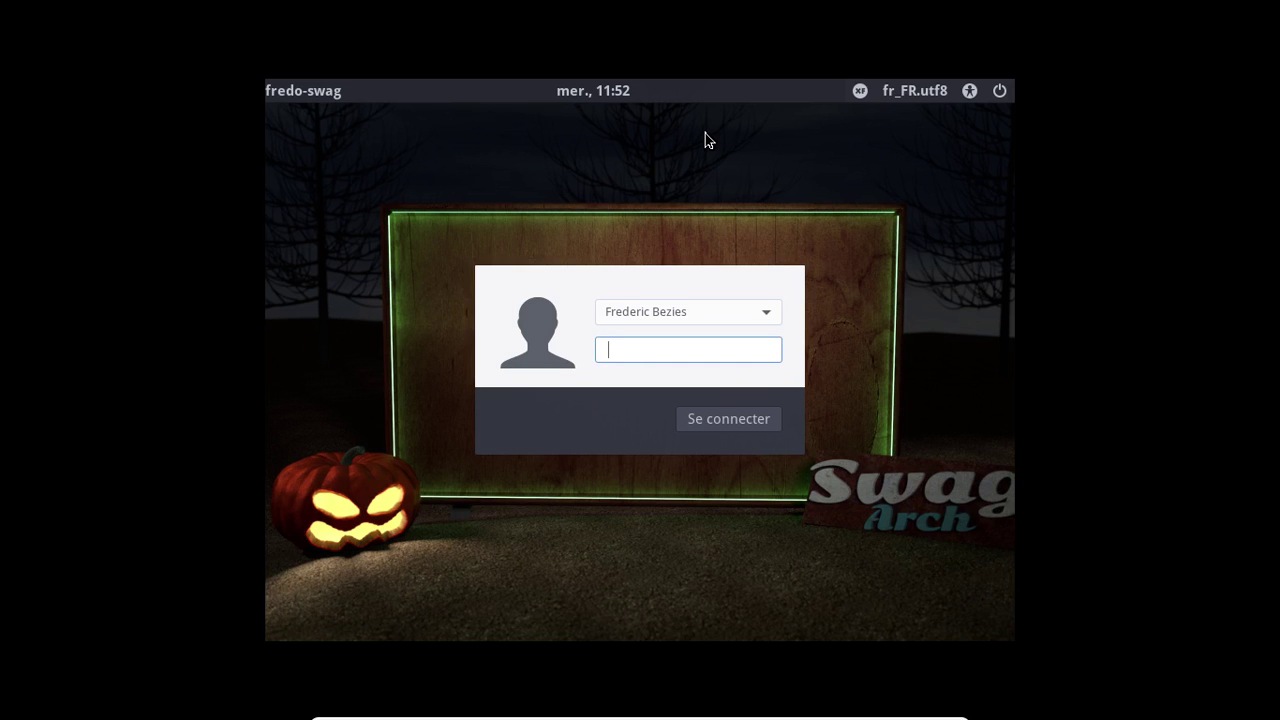
- Log in at the greeter with the account password, correcting a mistyped first attempt
{"action": "type", "text": "•••"}
{"action": "key", "text": "BackSpace"}
{"action": "key", "text": "BackSpace"}
{"action": "key", "text": "BackSpace"}
{"action": "type", "text": "••••••••"}
{"action": "key", "text": "Return"}
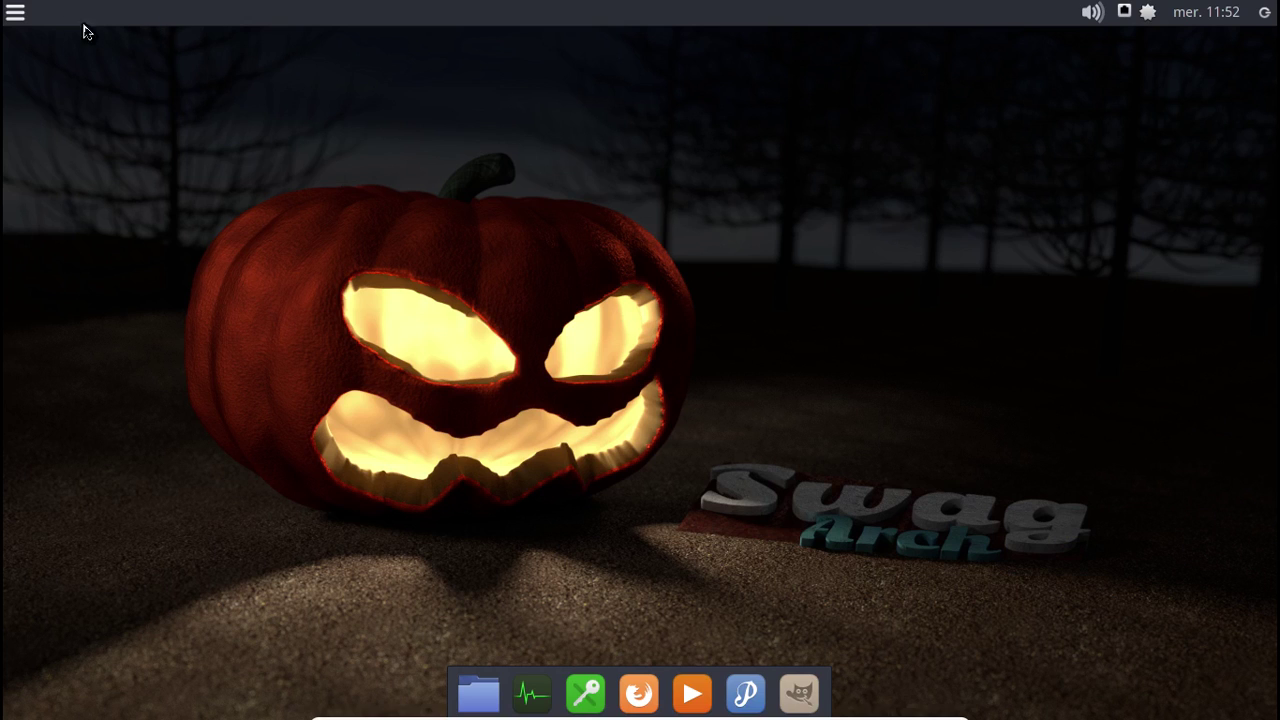
{"action": "left_click", "coordinate": [27, 13]}
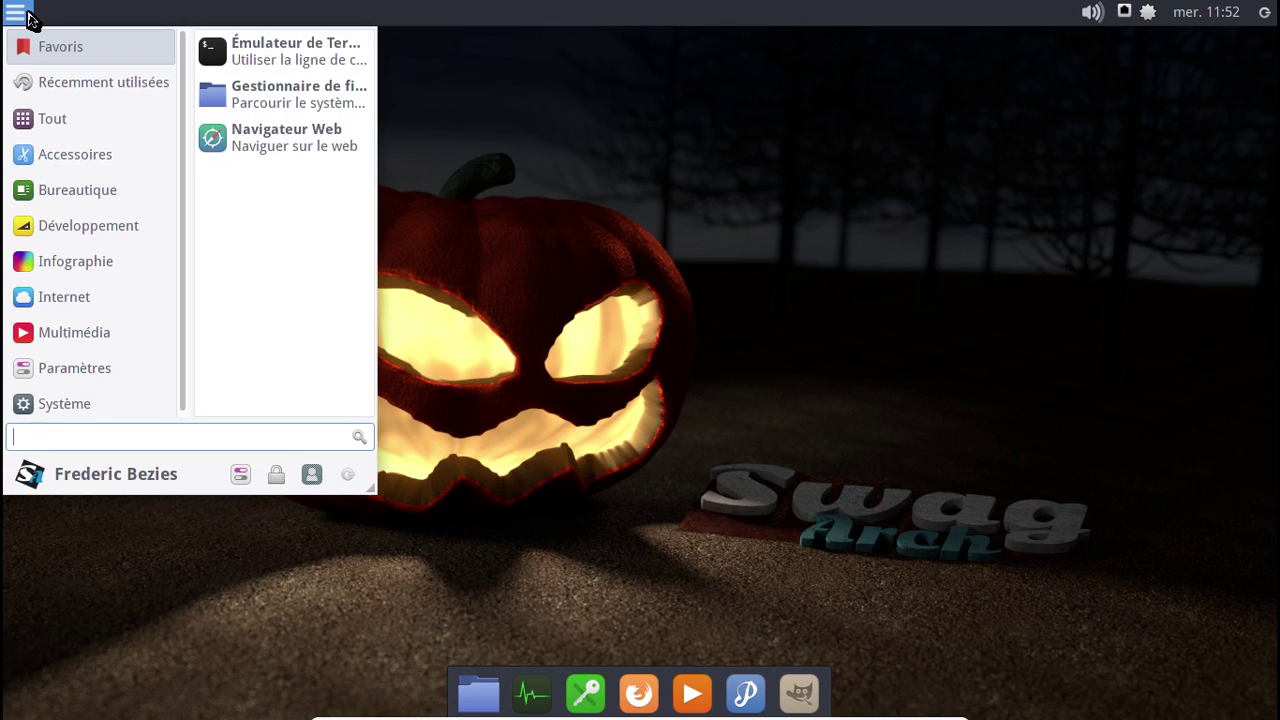
{"action": "left_click", "coordinate": [236, 51]}
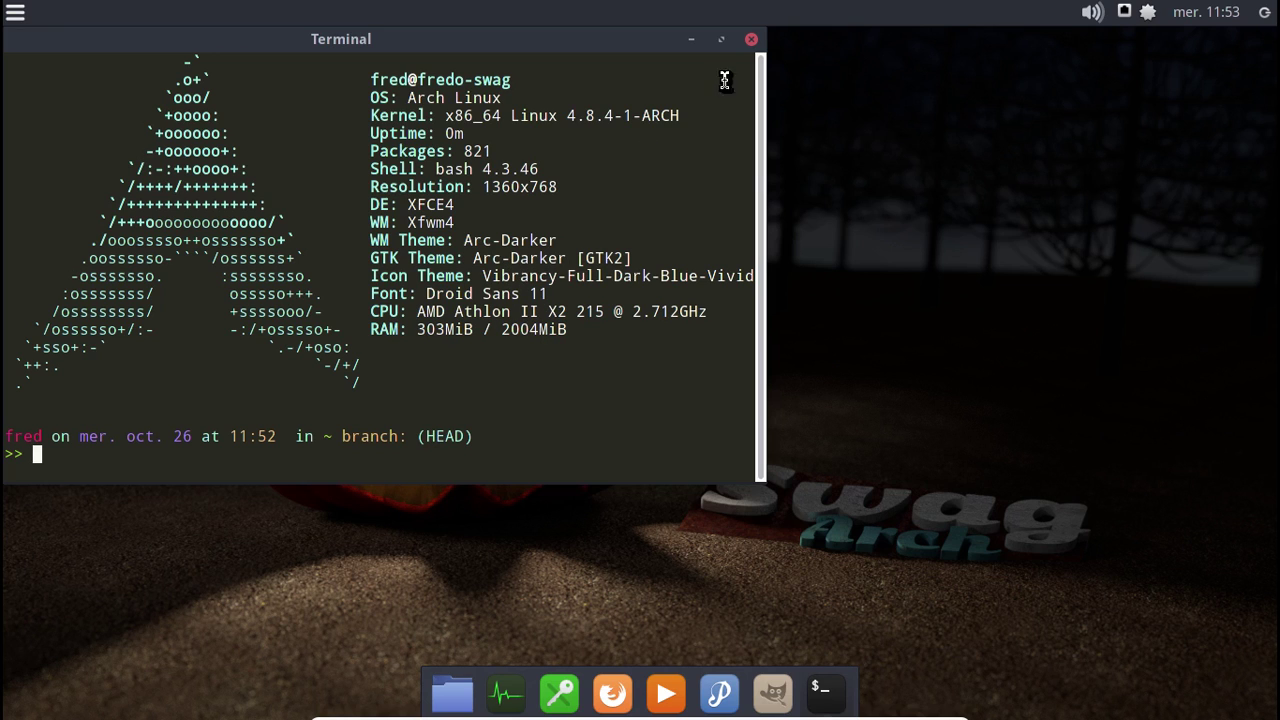
{"action": "left_click", "coordinate": [751, 39]}
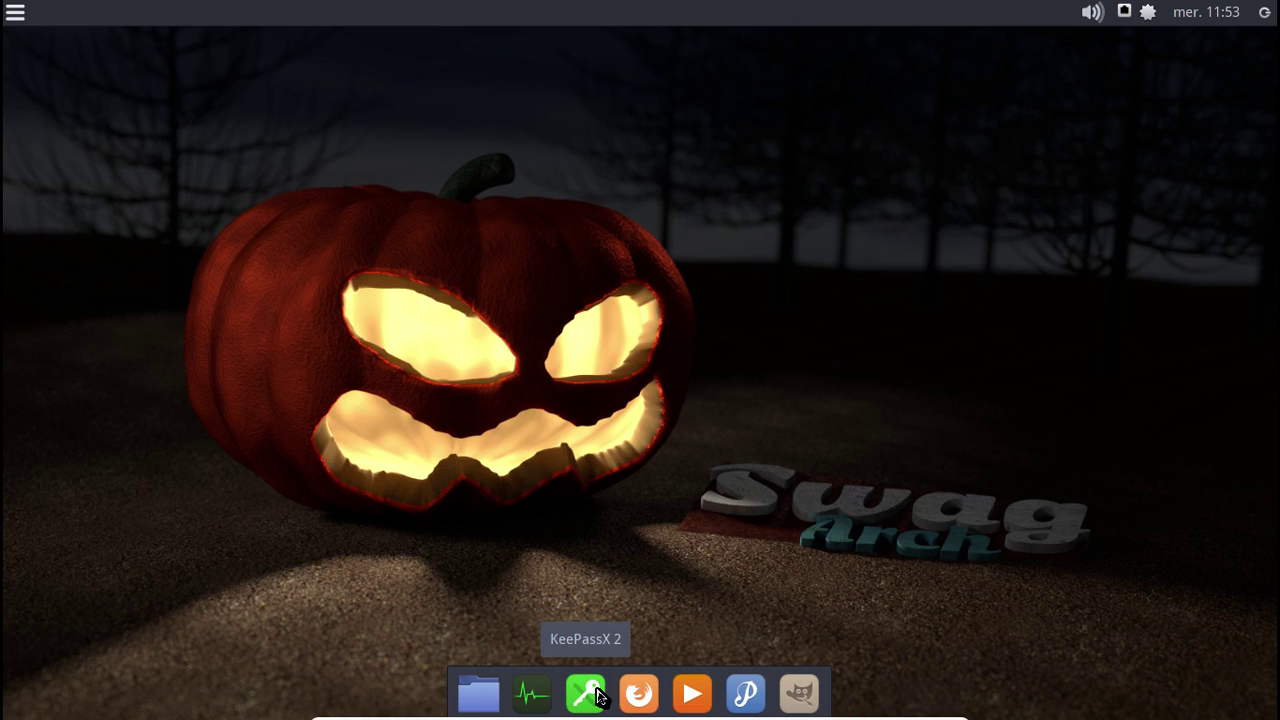
{"action": "left_click", "coordinate": [533, 693]}
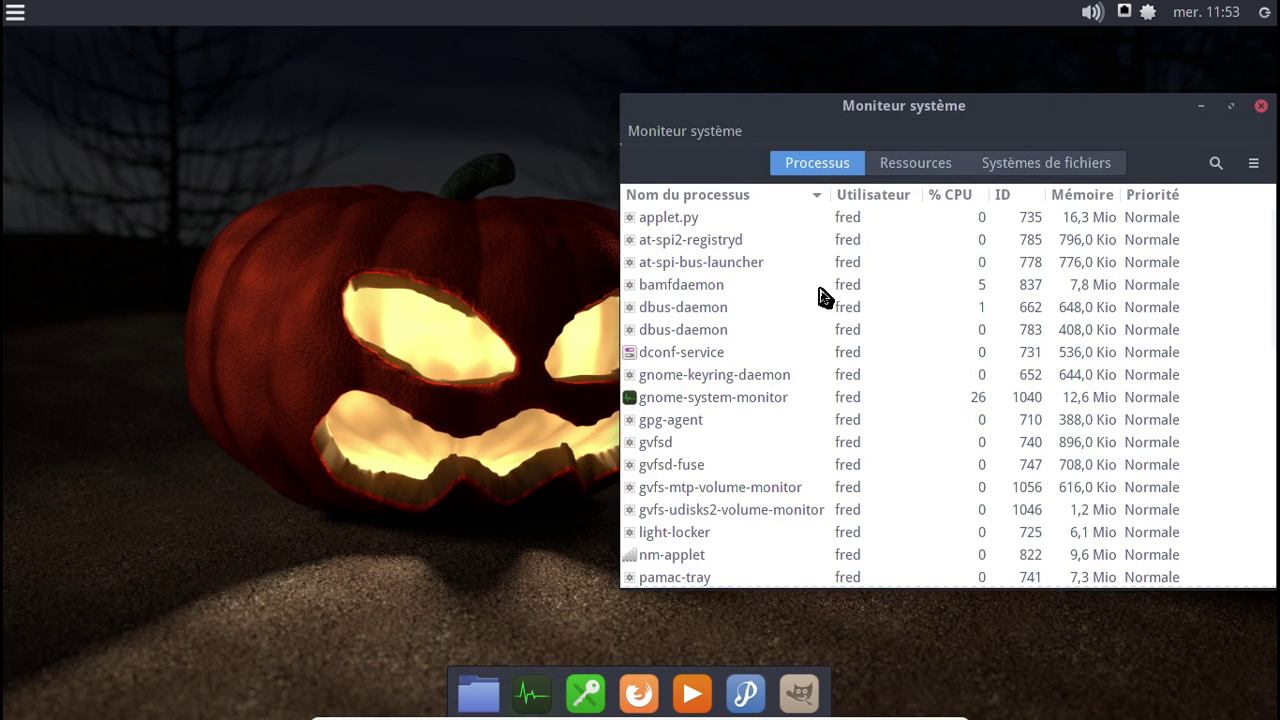
{"action": "left_click", "coordinate": [680, 136]}
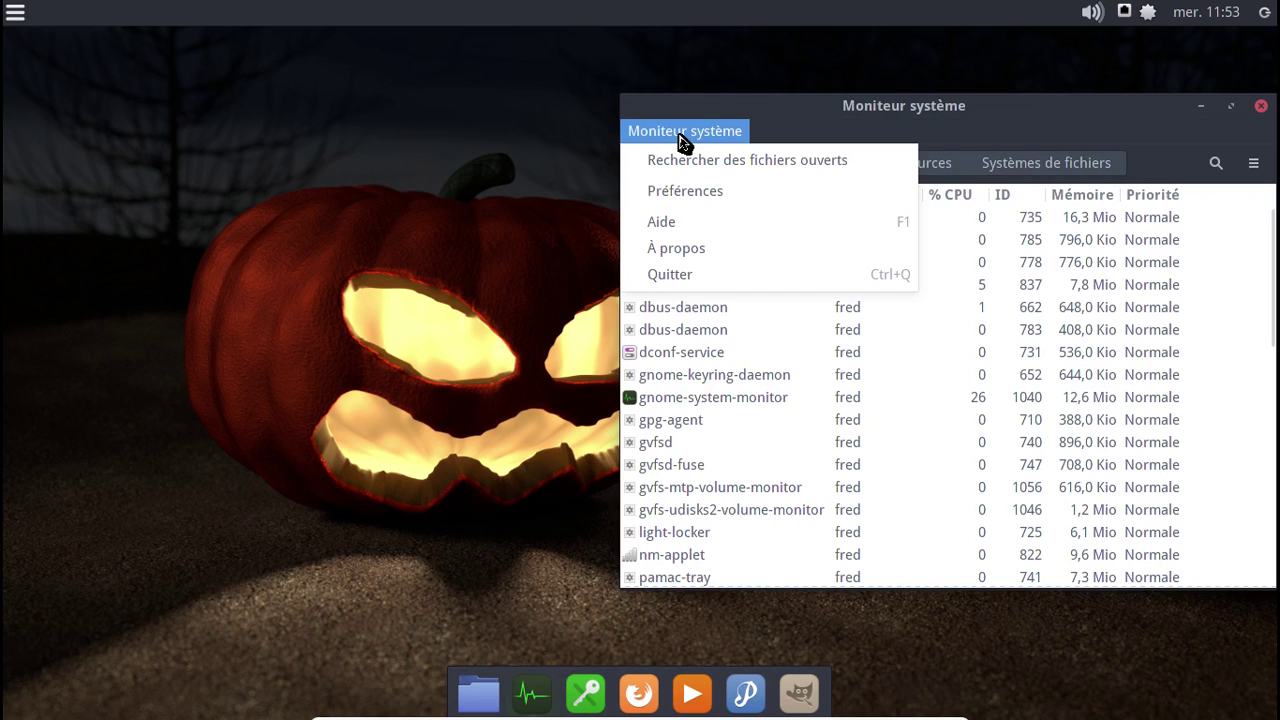
{"action": "left_click", "coordinate": [700, 249]}
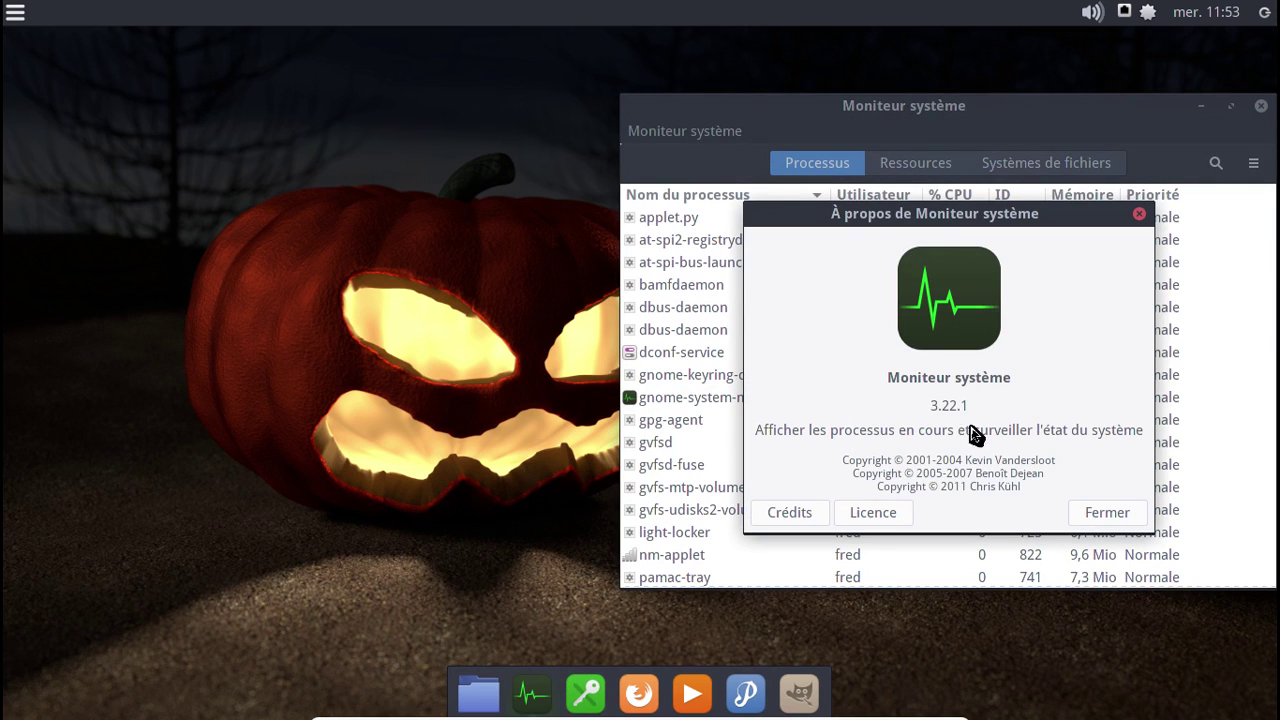
{"action": "left_click", "coordinate": [1110, 513]}
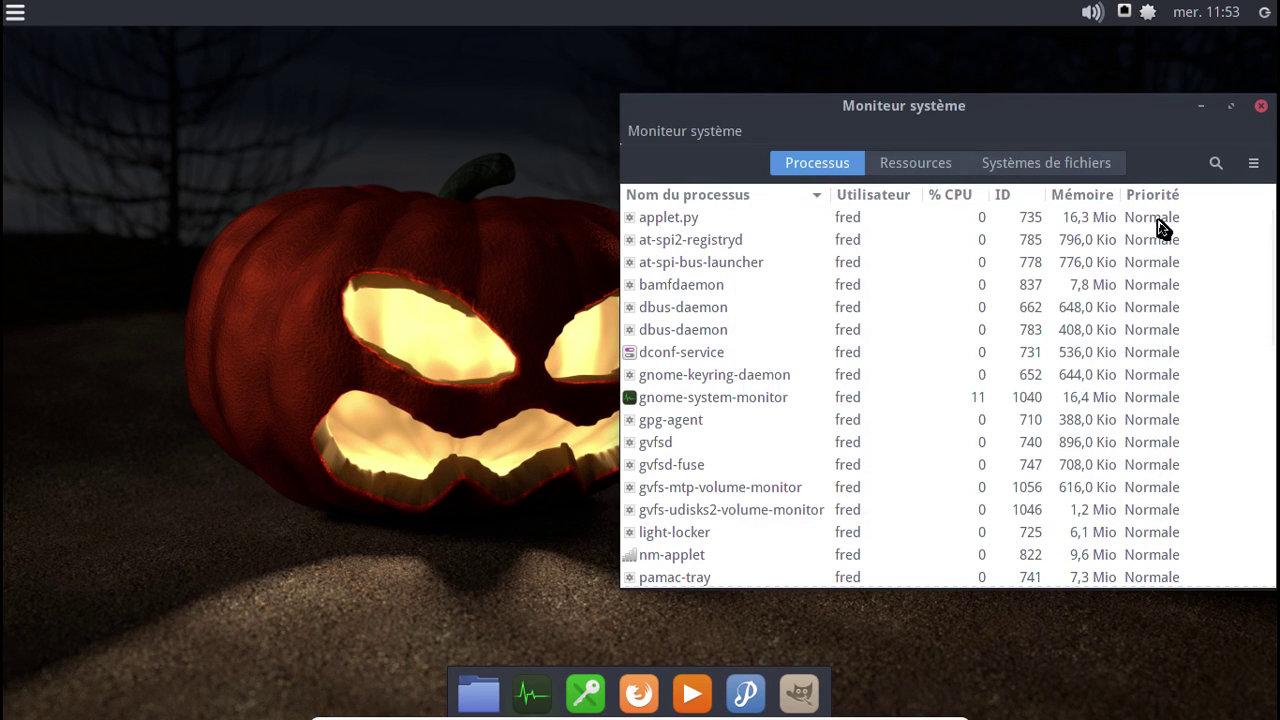
{"action": "left_click", "coordinate": [1086, 164]}
{"action": "left_click", "coordinate": [953, 165]}
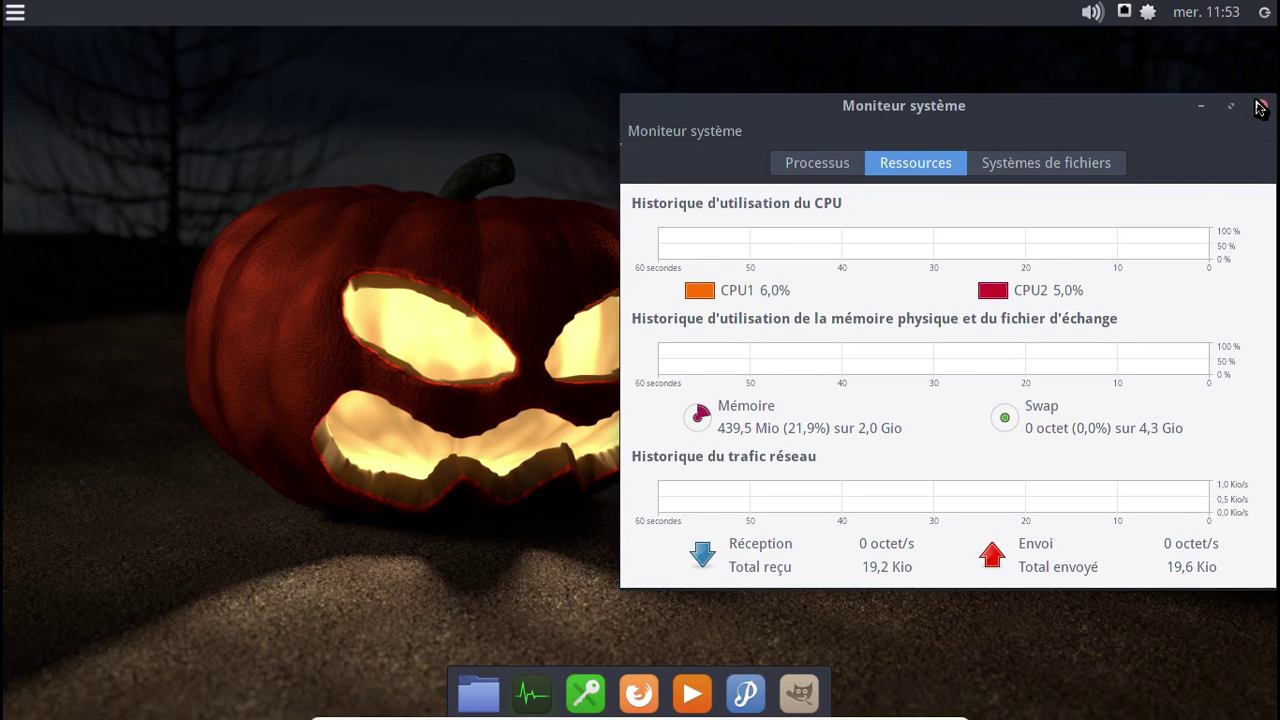
{"action": "left_click", "coordinate": [1260, 108]}
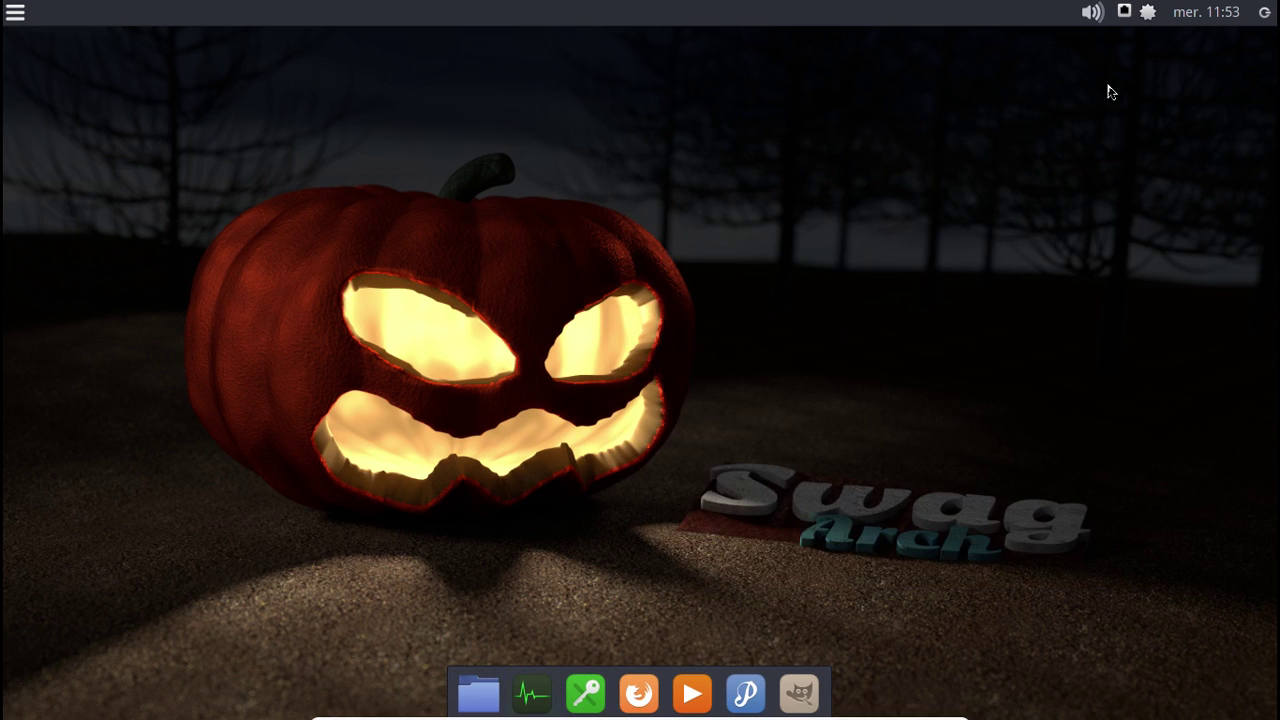
{"action": "left_click", "coordinate": [1146, 14]}
- Check for updates (system is up to date), then launch the Pamac package manager
{"action": "left_click", "coordinate": [1082, 52]}
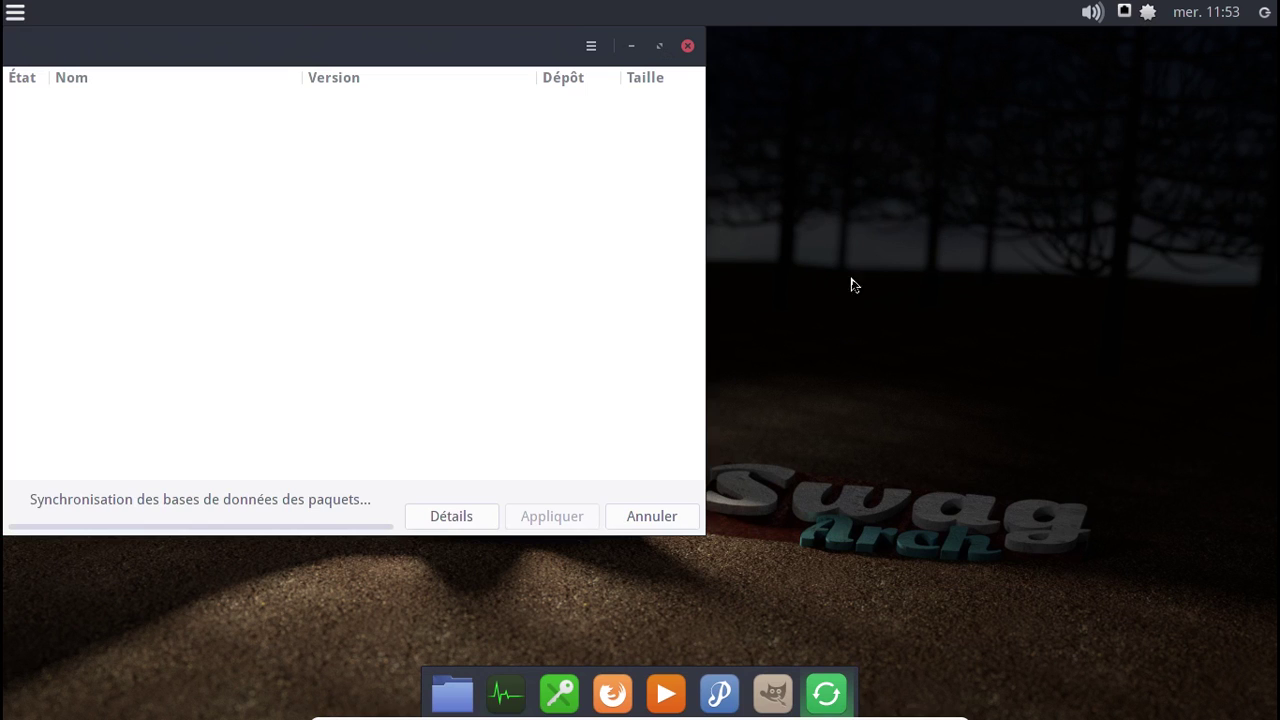
{"action": "left_click", "coordinate": [688, 46]}
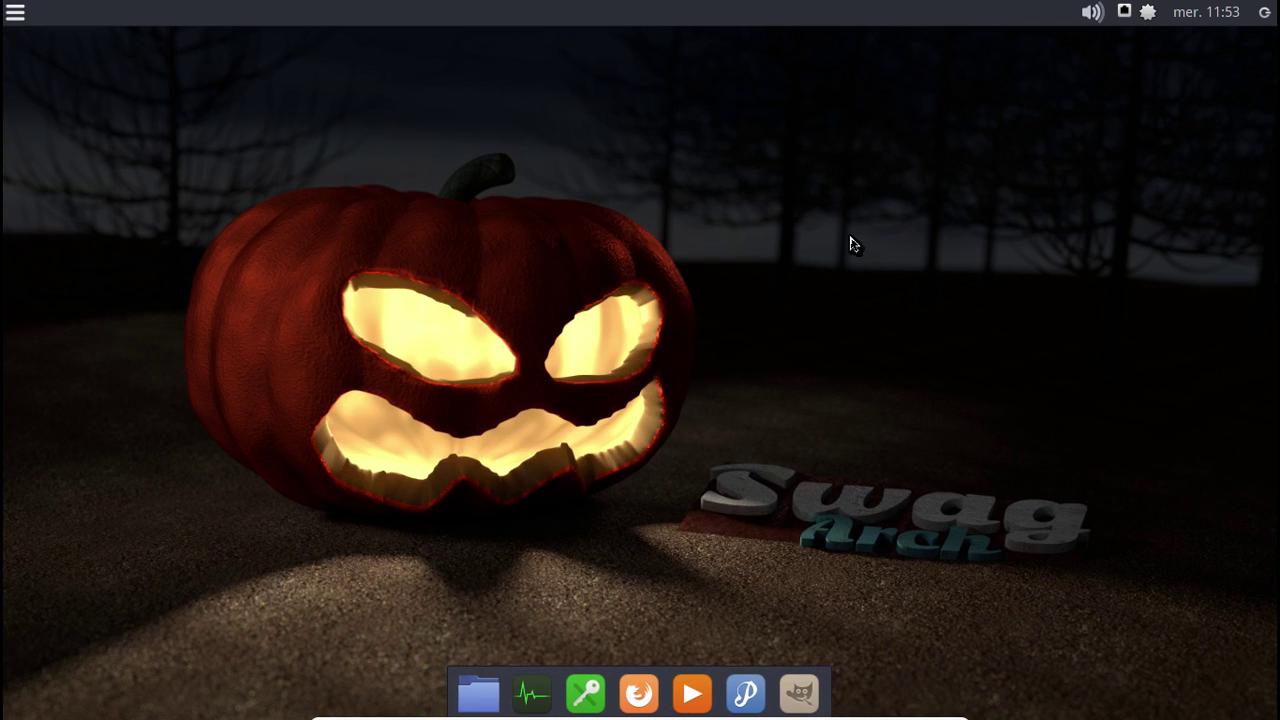
{"action": "left_click", "coordinate": [1148, 13]}
{"action": "left_click", "coordinate": [1115, 77]}
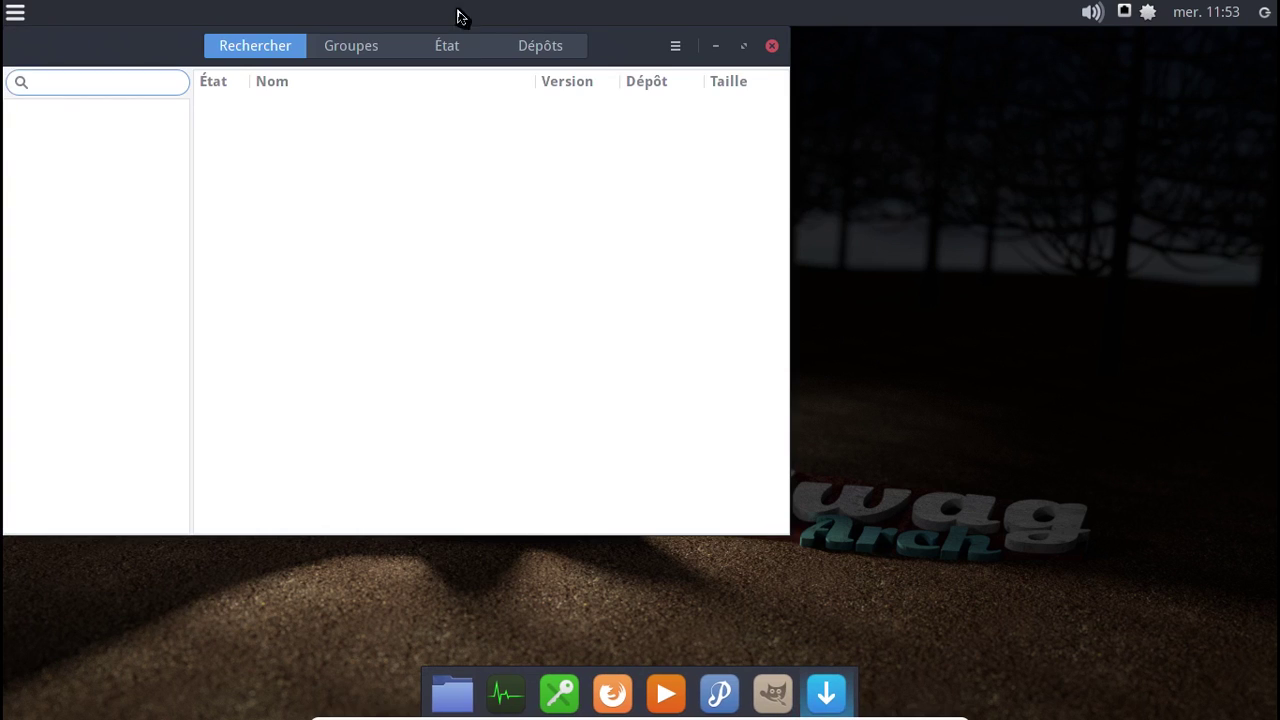
- Uninstall the orphaned mate-desktop and vte packages with admin authentication, then list foreign packages
{"action": "left_click", "coordinate": [450, 50]}
{"action": "left_click", "coordinate": [64, 107]}
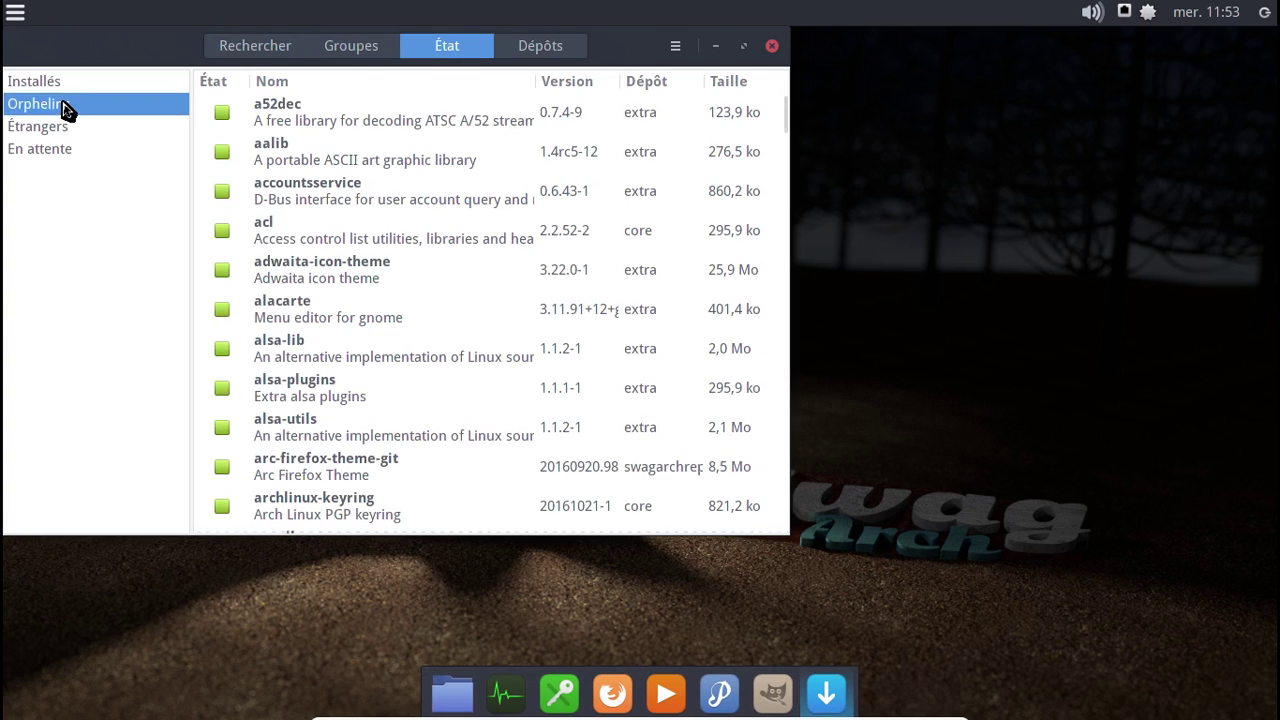
{"action": "left_click", "coordinate": [280, 124]}
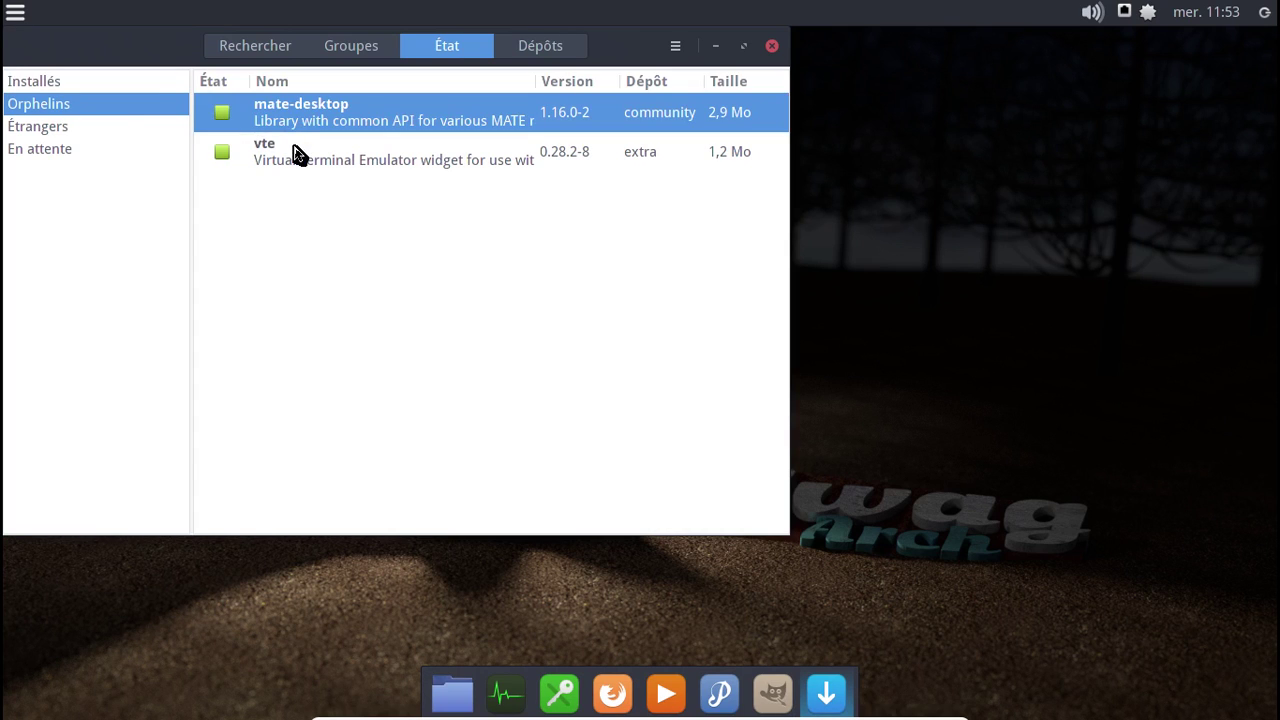
{"action": "left_click", "coordinate": [294, 152], "text": "shift"}
{"action": "right_click", "coordinate": [294, 152]}
{"action": "left_click", "coordinate": [369, 217]}
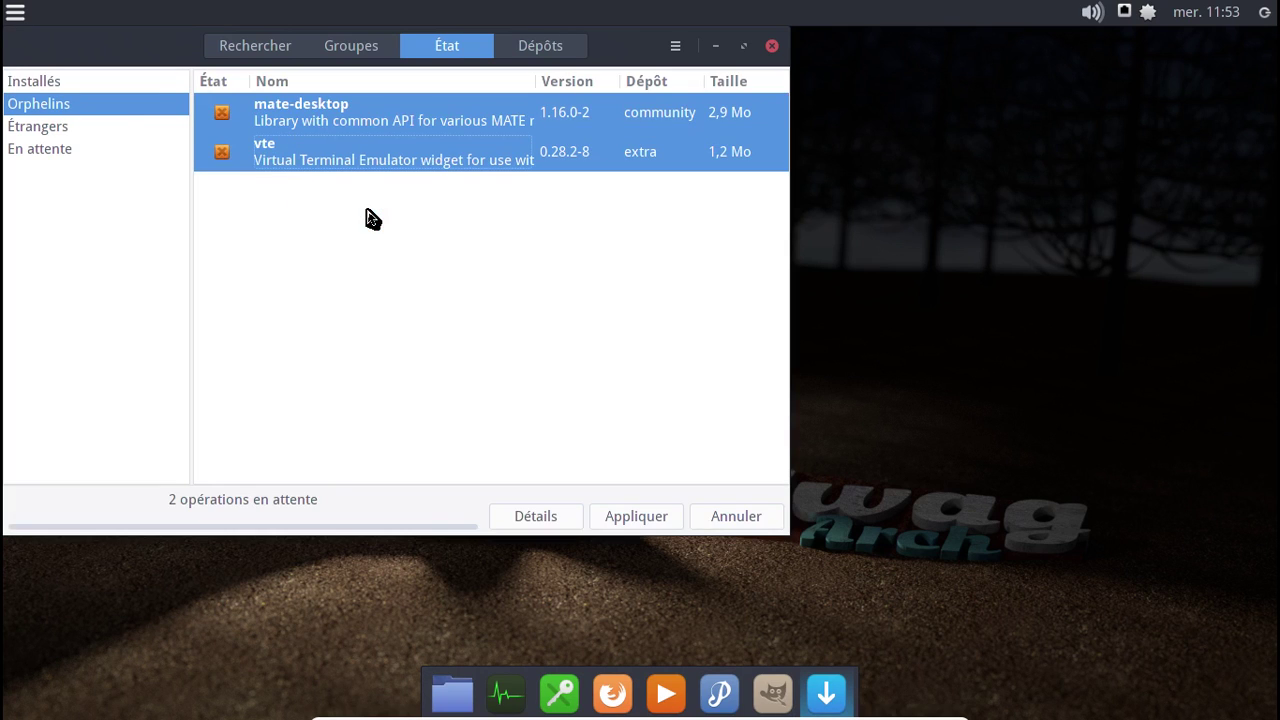
{"action": "left_click", "coordinate": [660, 516]}
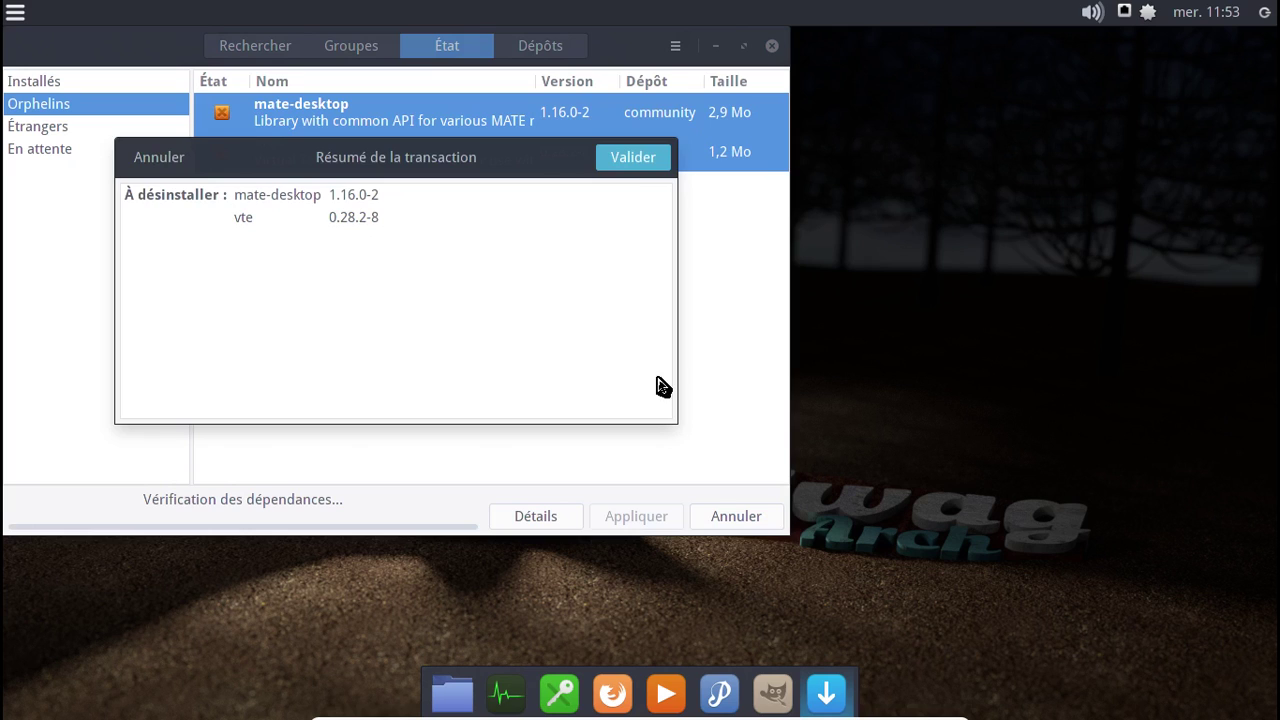
{"action": "left_click", "coordinate": [636, 163]}
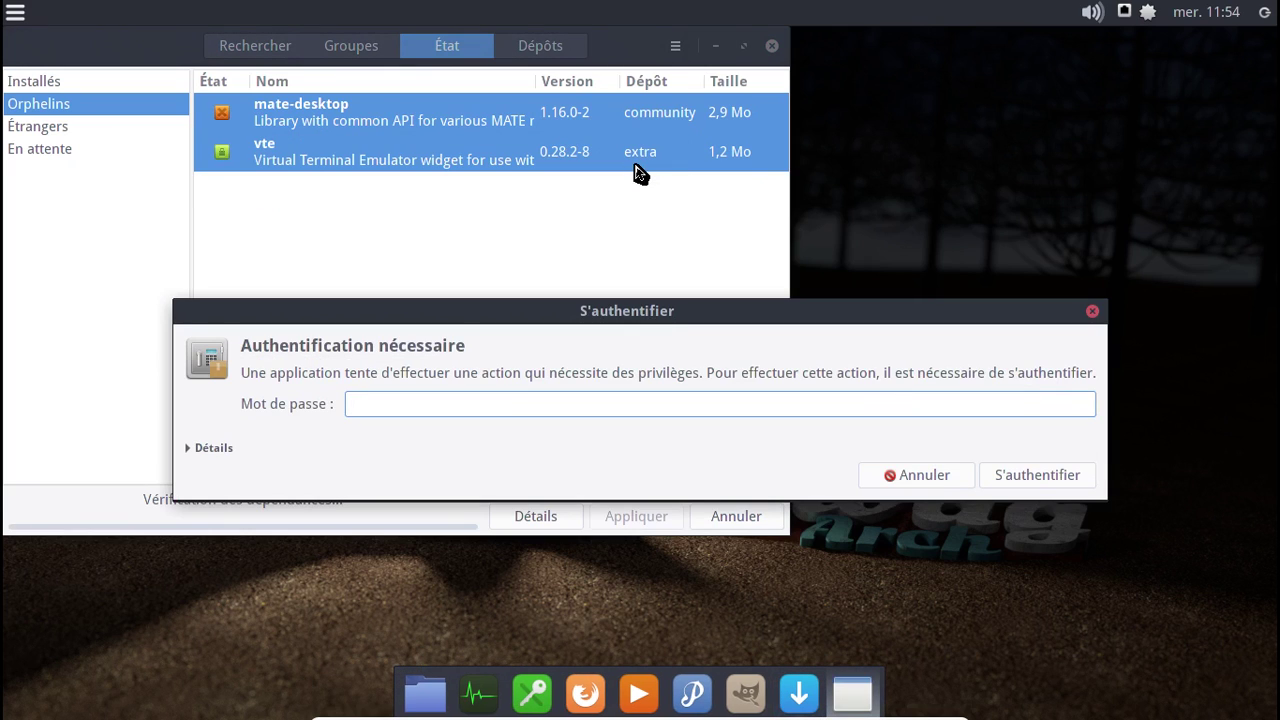
{"action": "type", "text": "•••••••"}
{"action": "key", "text": "Return"}
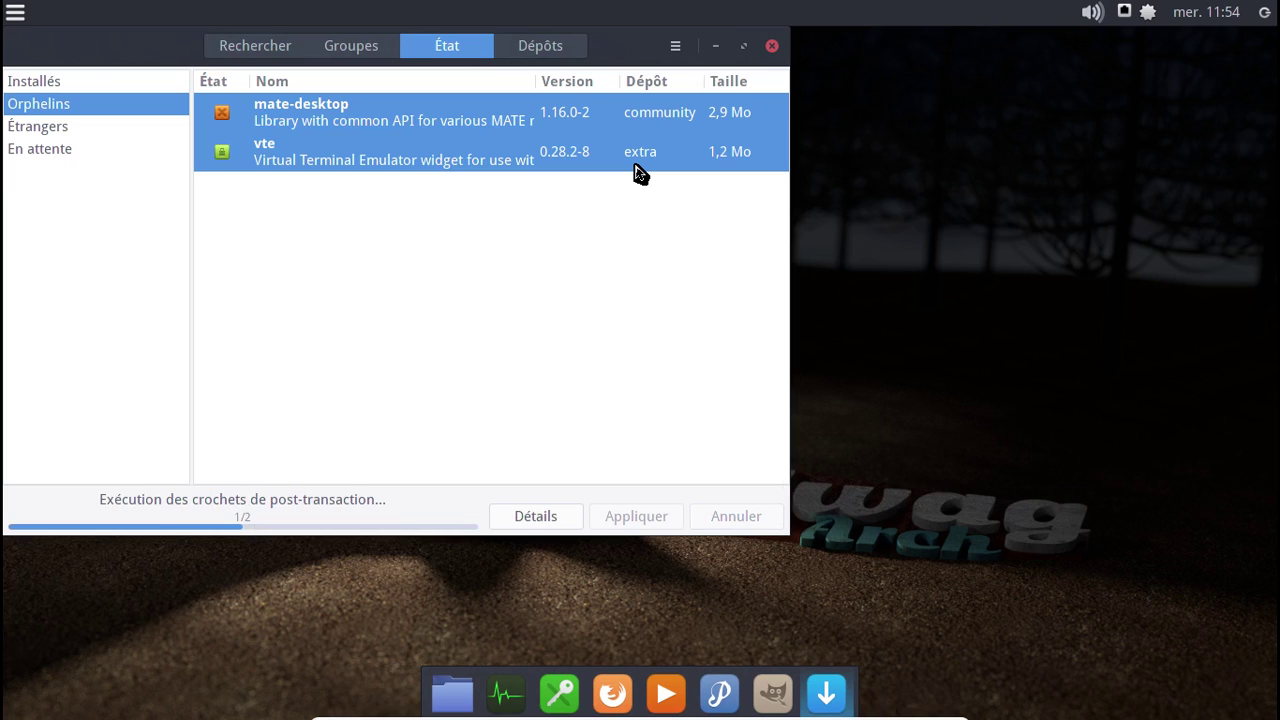
{"action": "left_click", "coordinate": [123, 130]}
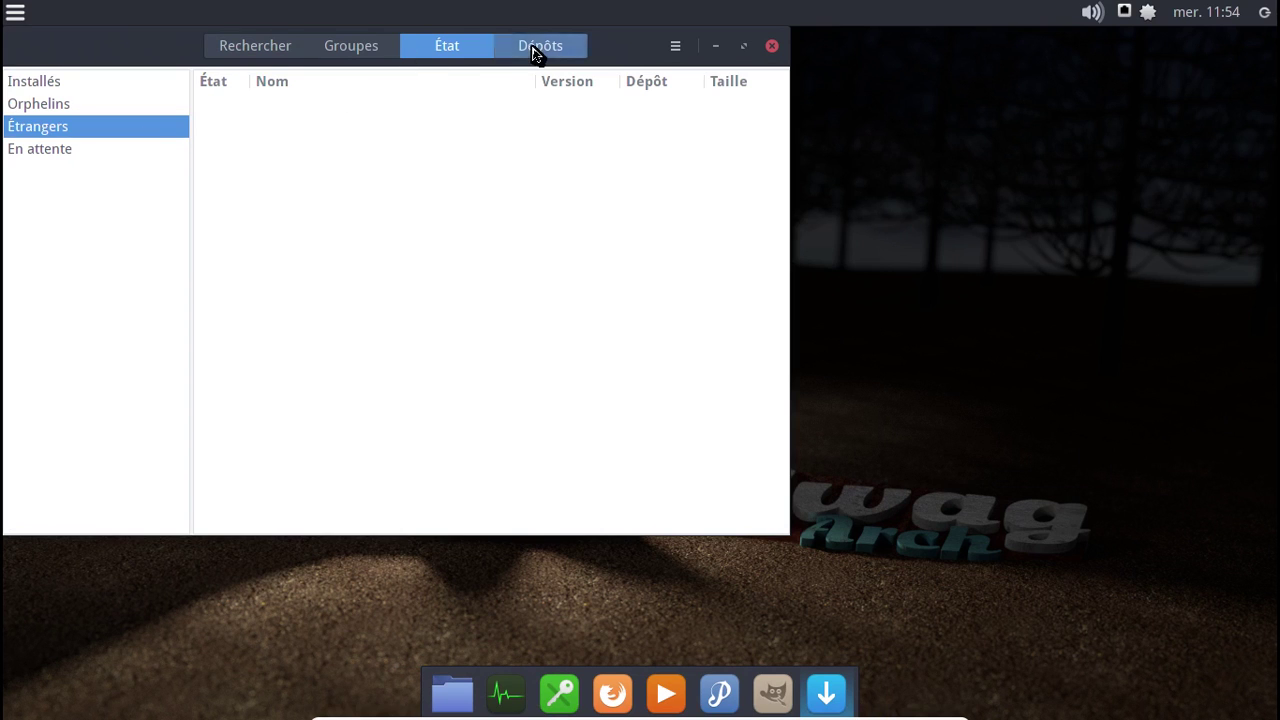
- Browse the swagarchrepo repository's packages, from arc-firefox-theme-git down to yaourt
{"action": "left_click", "coordinate": [533, 53]}
{"action": "left_click", "coordinate": [114, 171]}
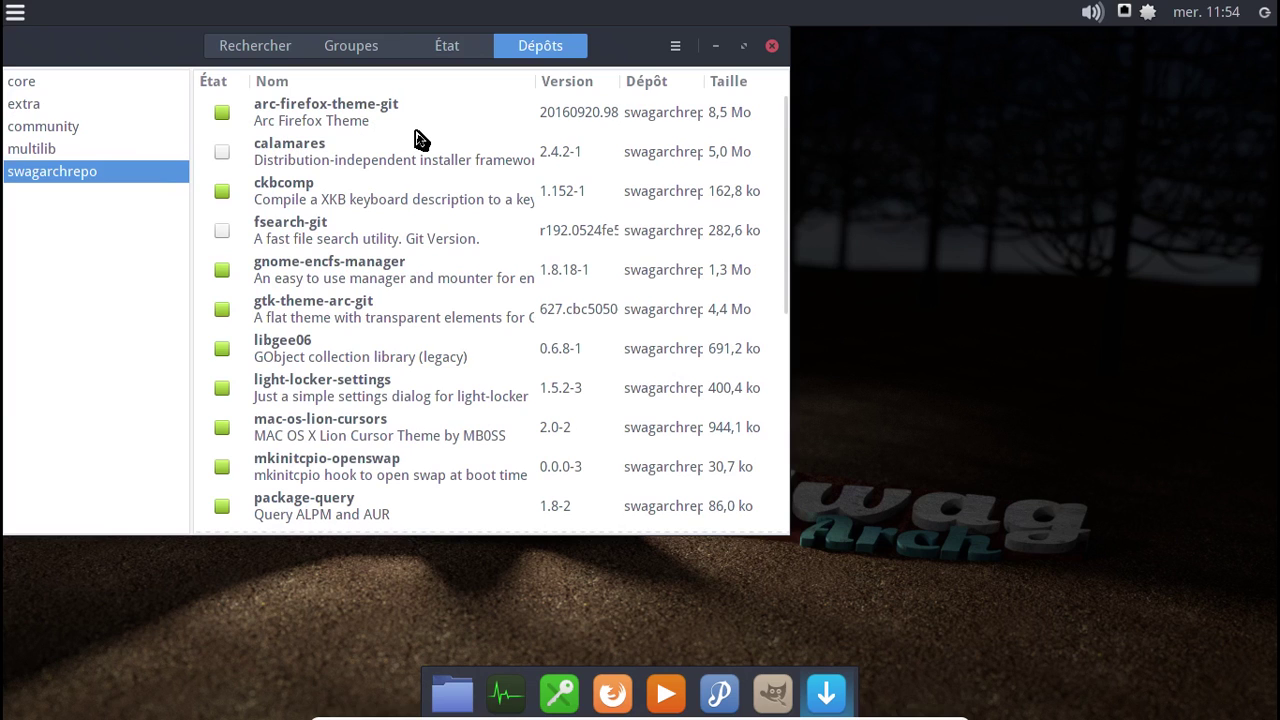
{"action": "scroll", "coordinate": [460, 180], "scroll_direction": "down", "scroll_amount": 2}
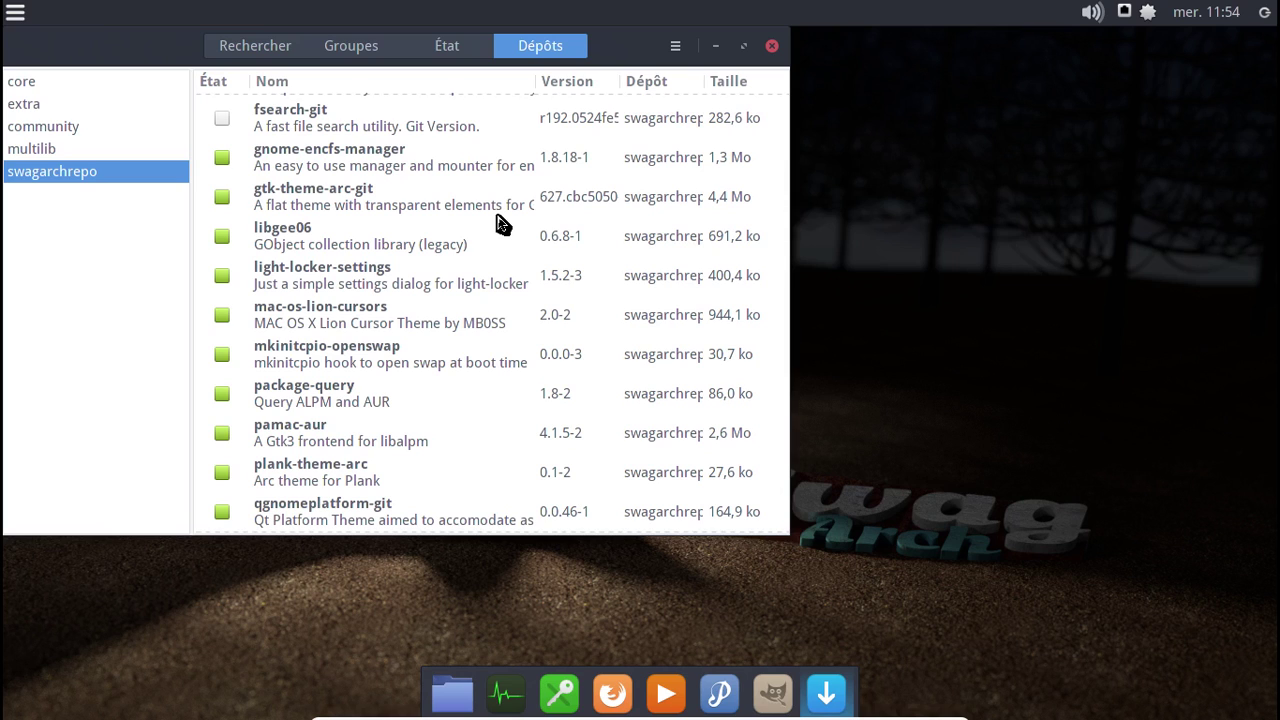
{"action": "scroll", "coordinate": [500, 224], "scroll_direction": "down", "scroll_amount": 1}
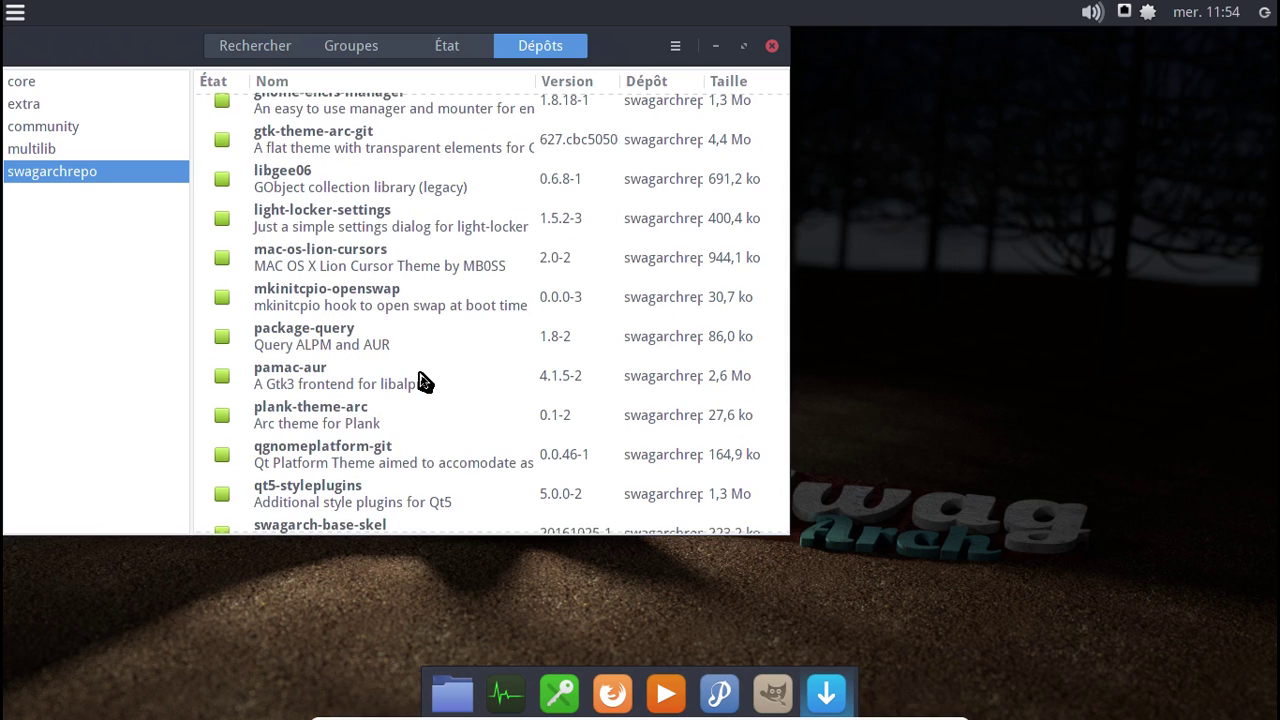
{"action": "scroll", "coordinate": [423, 381], "scroll_direction": "down", "scroll_amount": 1}
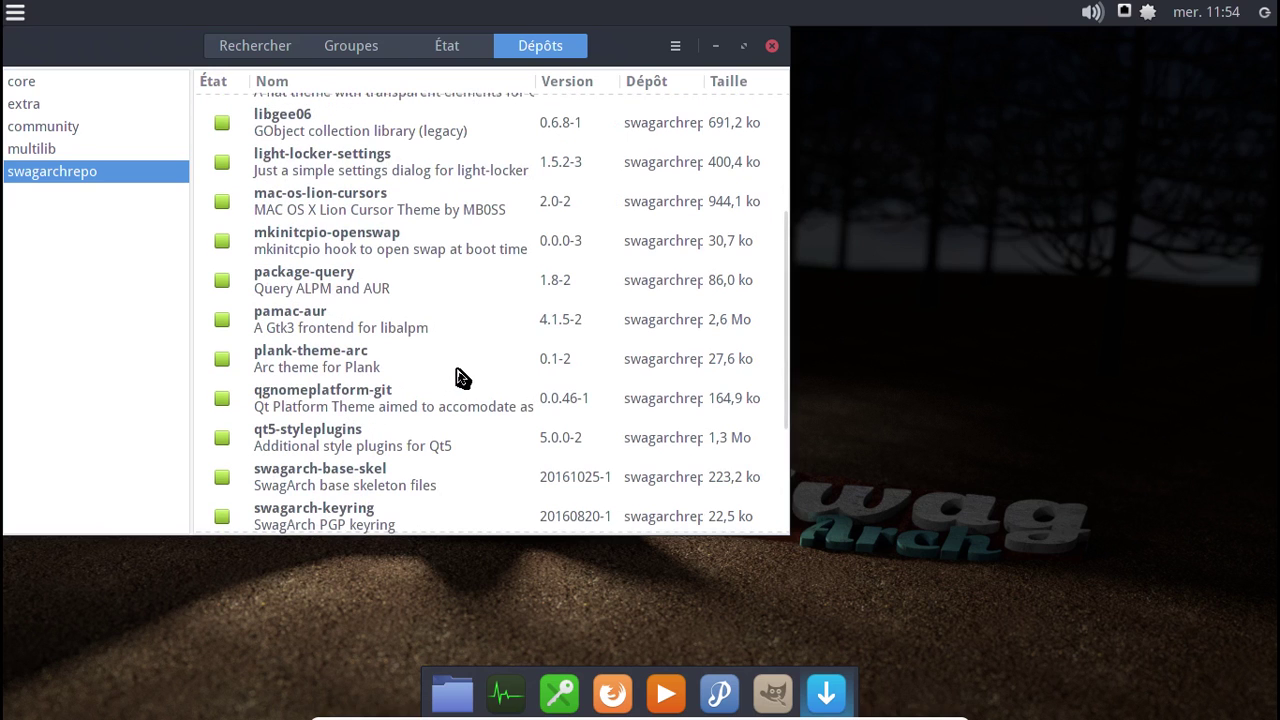
{"action": "scroll", "coordinate": [468, 378], "scroll_direction": "down", "scroll_amount": 4}
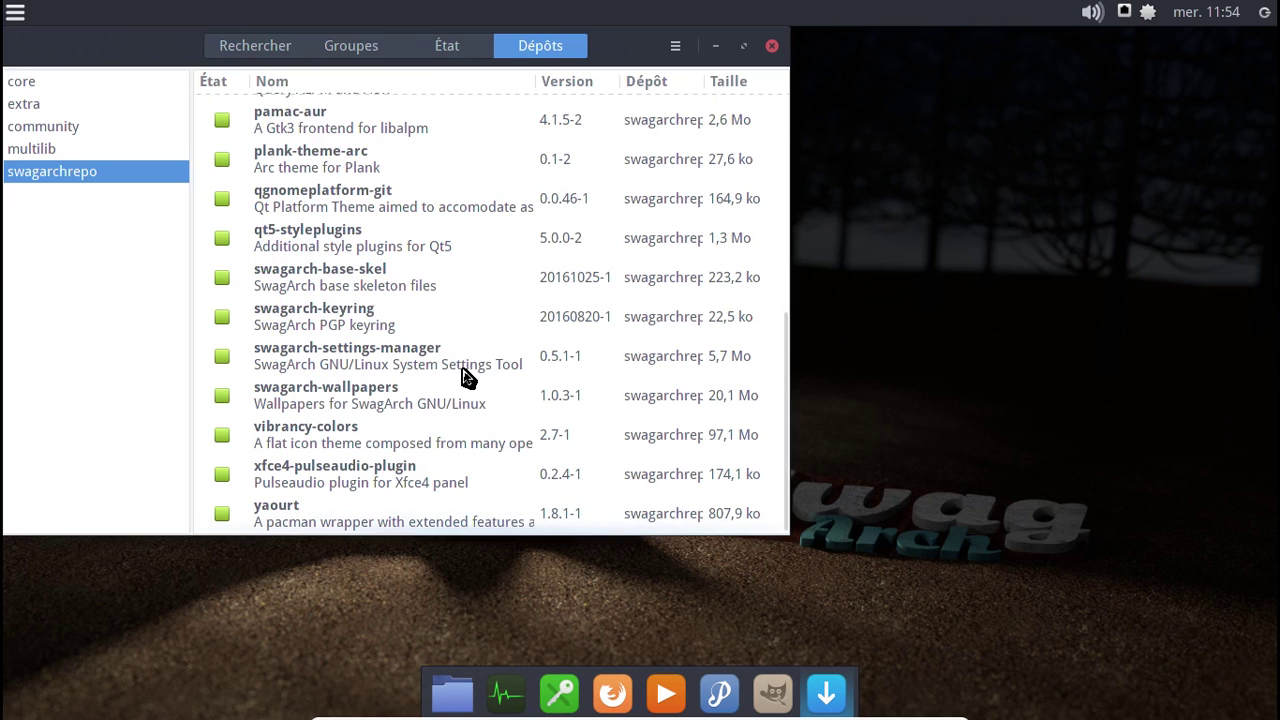
{"action": "scroll", "coordinate": [468, 378], "scroll_direction": "up", "scroll_amount": 1}
{"action": "scroll", "coordinate": [468, 378], "scroll_direction": "up", "scroll_amount": 7}
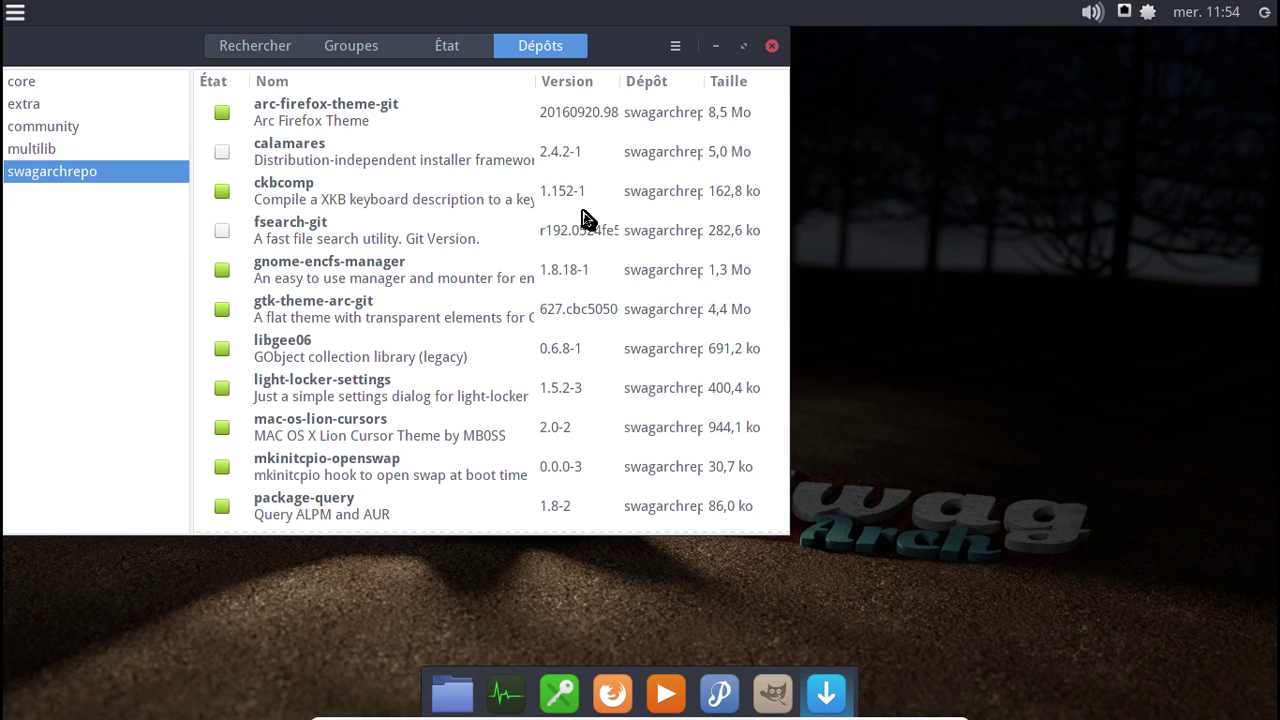
{"action": "left_click", "coordinate": [1100, 14]}
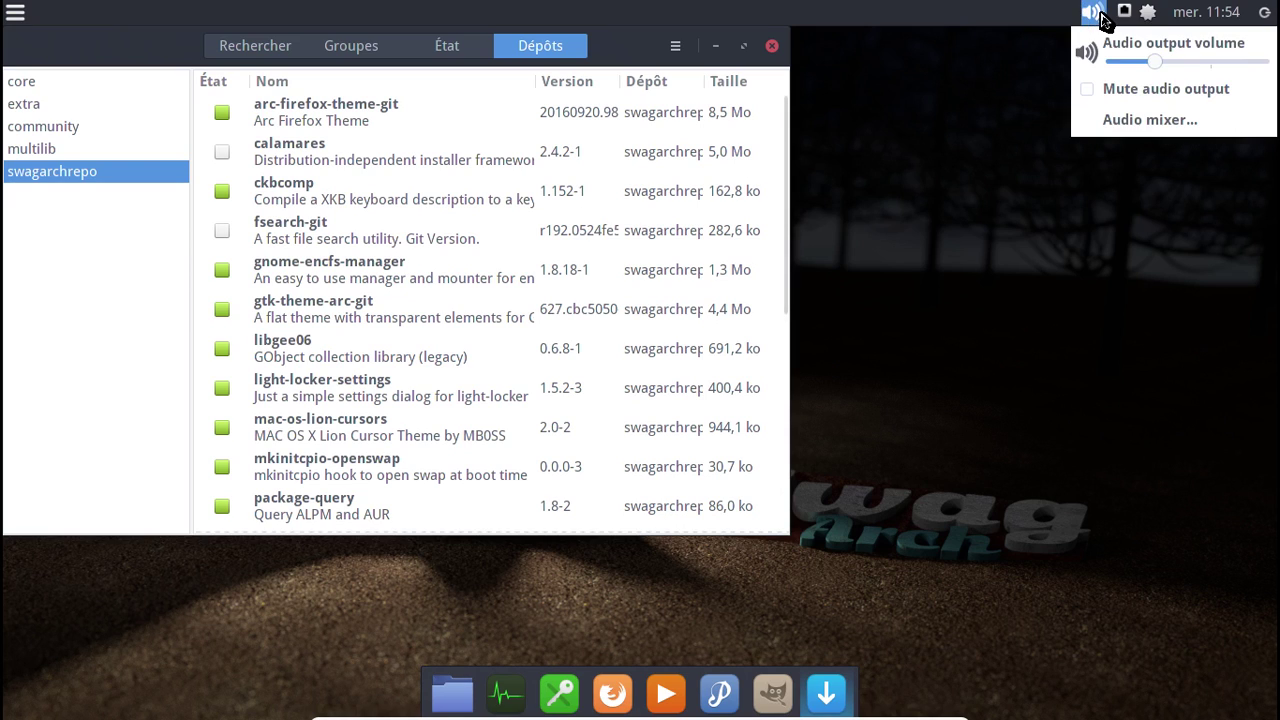
- Open the PulseAudio mixer, view its Enregistrement and Lecture tabs, and close it
{"action": "left_click", "coordinate": [1145, 121]}
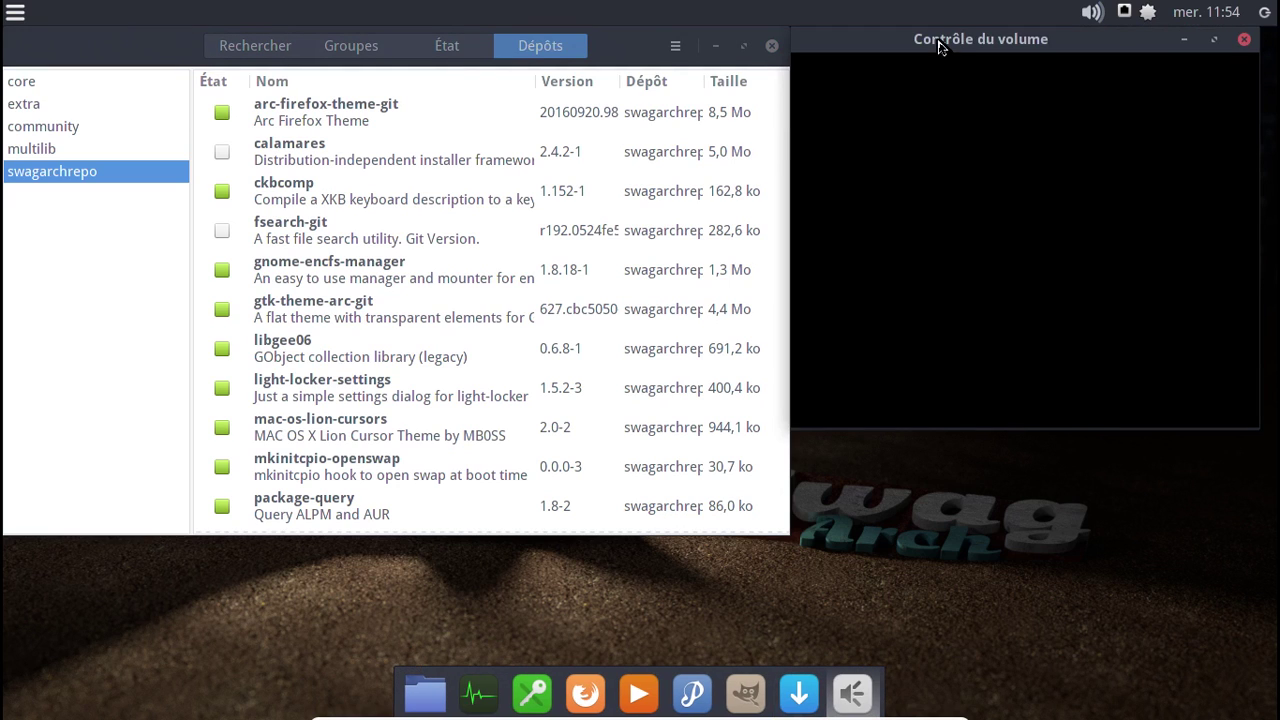
{"action": "left_click", "coordinate": [972, 79]}
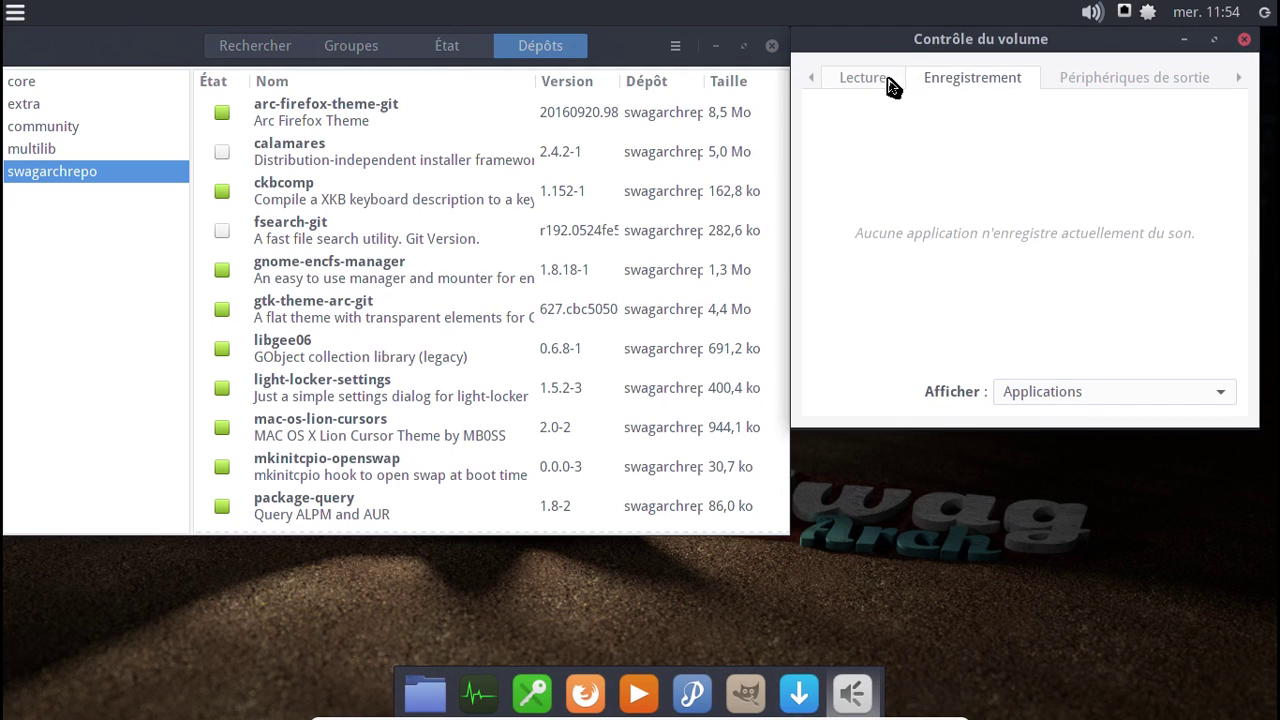
{"action": "left_click", "coordinate": [889, 86]}
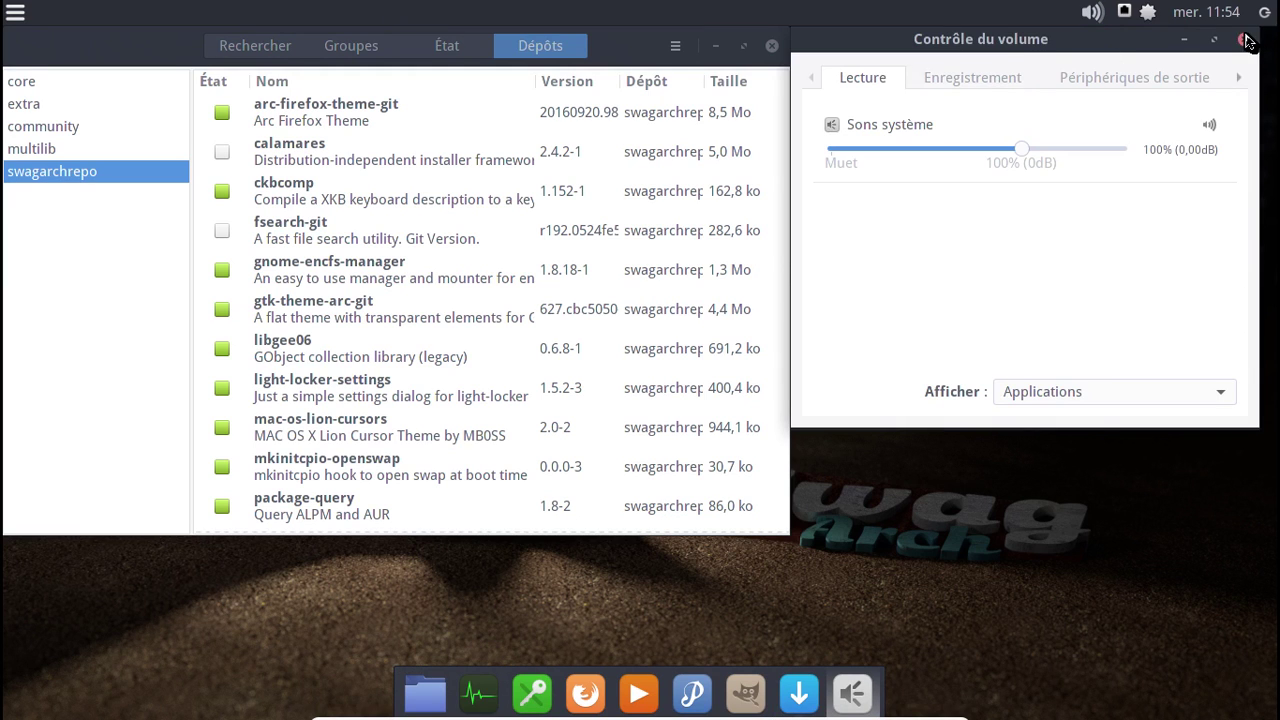
{"action": "left_click", "coordinate": [1244, 39]}
- Scroll to the end of the swagarchrepo package list and close Pamac
{"action": "scroll", "coordinate": [604, 290], "scroll_direction": "down", "scroll_amount": 3}
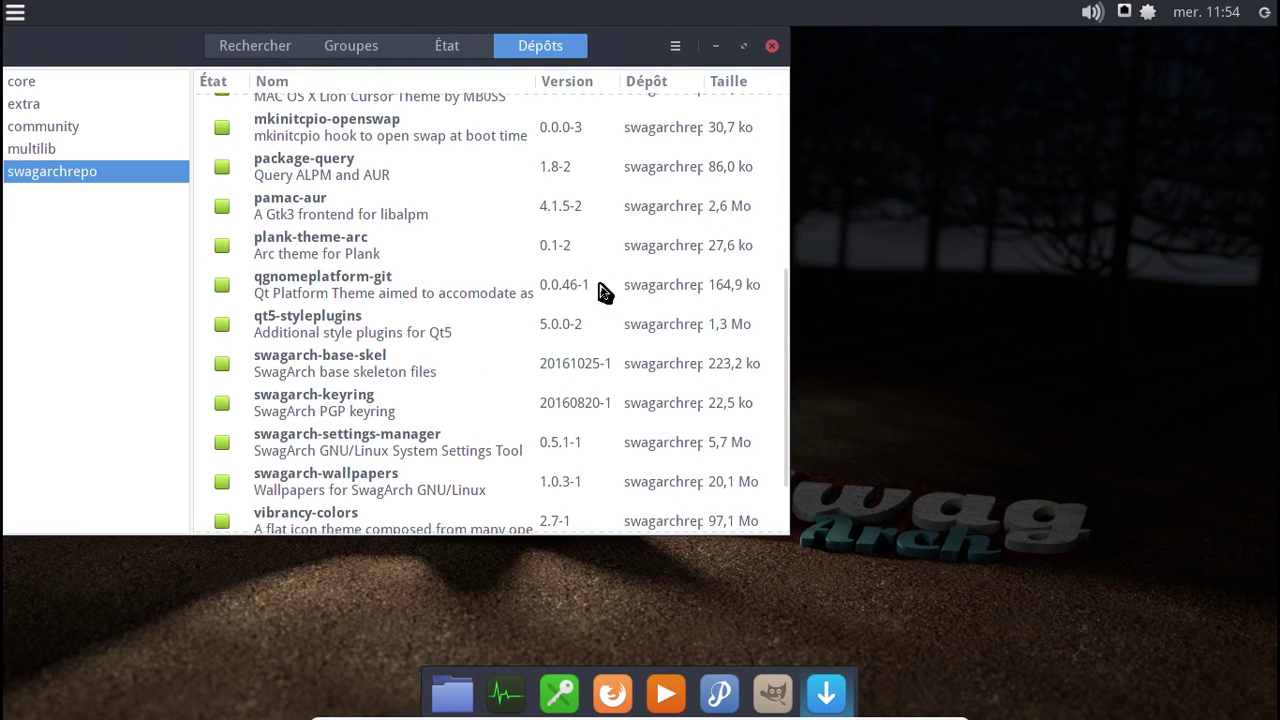
{"action": "scroll", "coordinate": [604, 290], "scroll_direction": "down", "scroll_amount": 1}
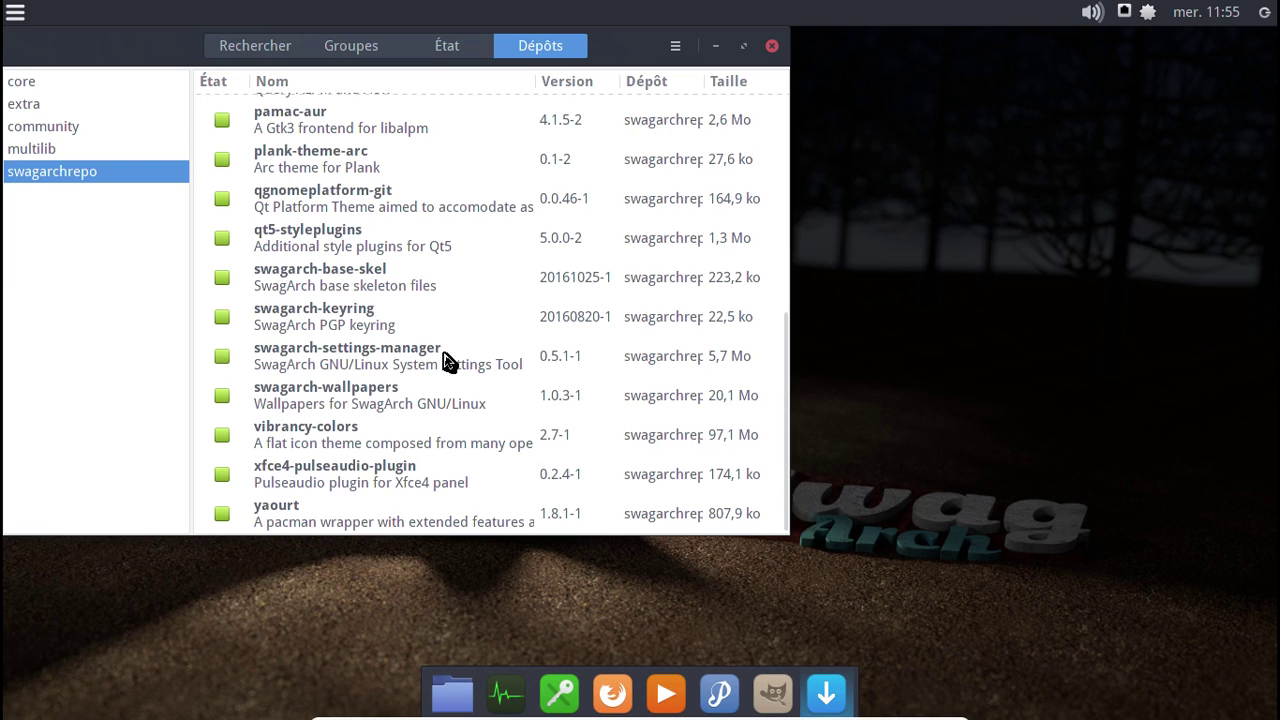
{"action": "left_click", "coordinate": [771, 47]}
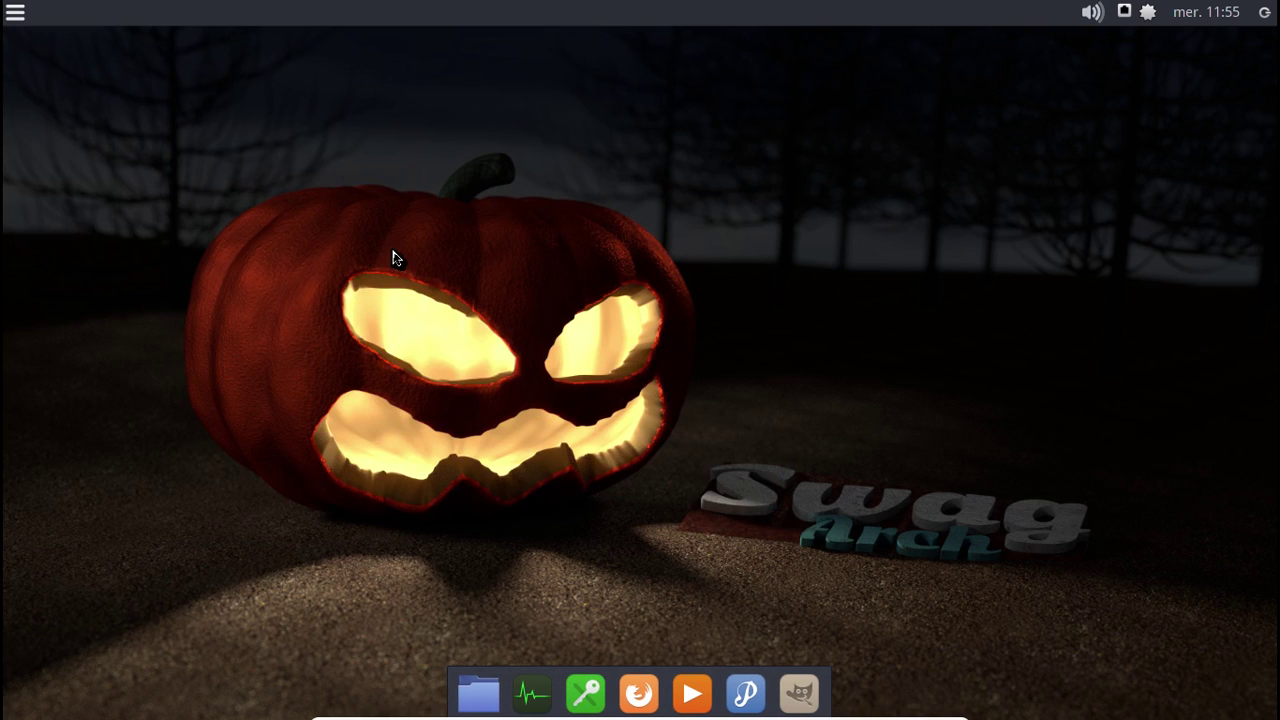
- Browse the Accessoires, Bureautique, Développement, Infographie, Internet and Multimédia categories, then launch Pragha
{"action": "left_click", "coordinate": [15, 12]}
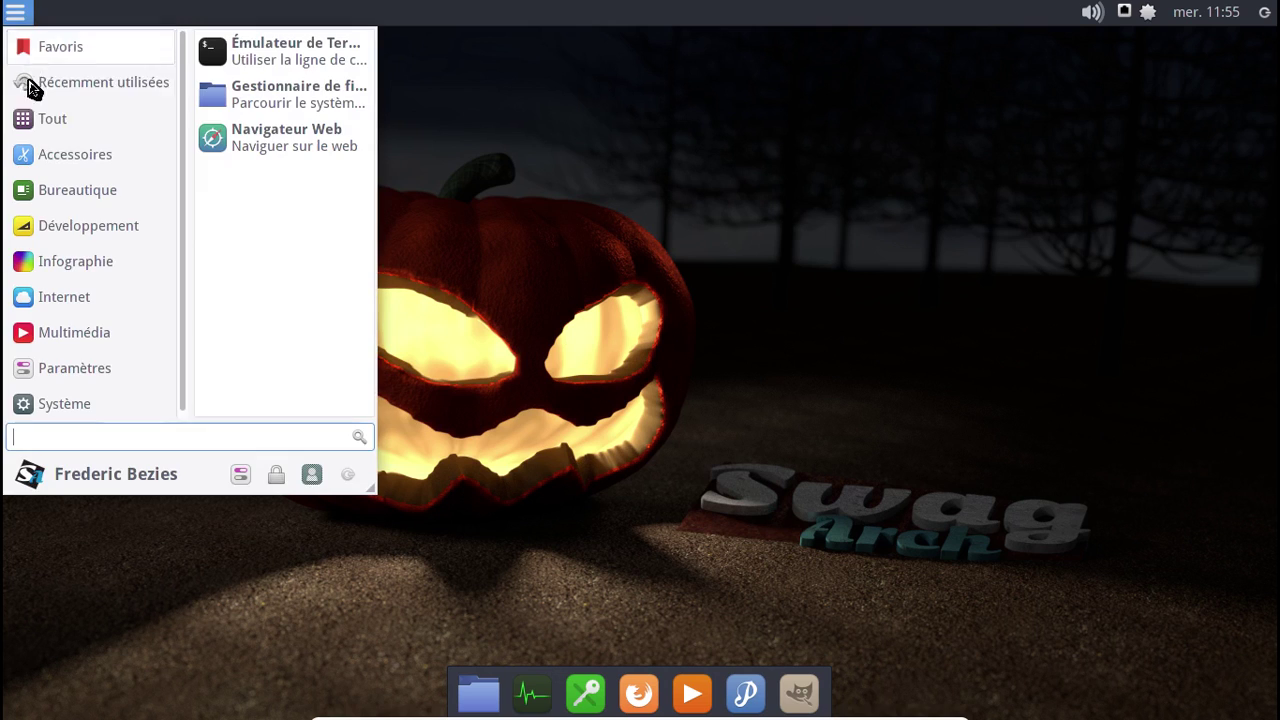
{"action": "left_click", "coordinate": [112, 158]}
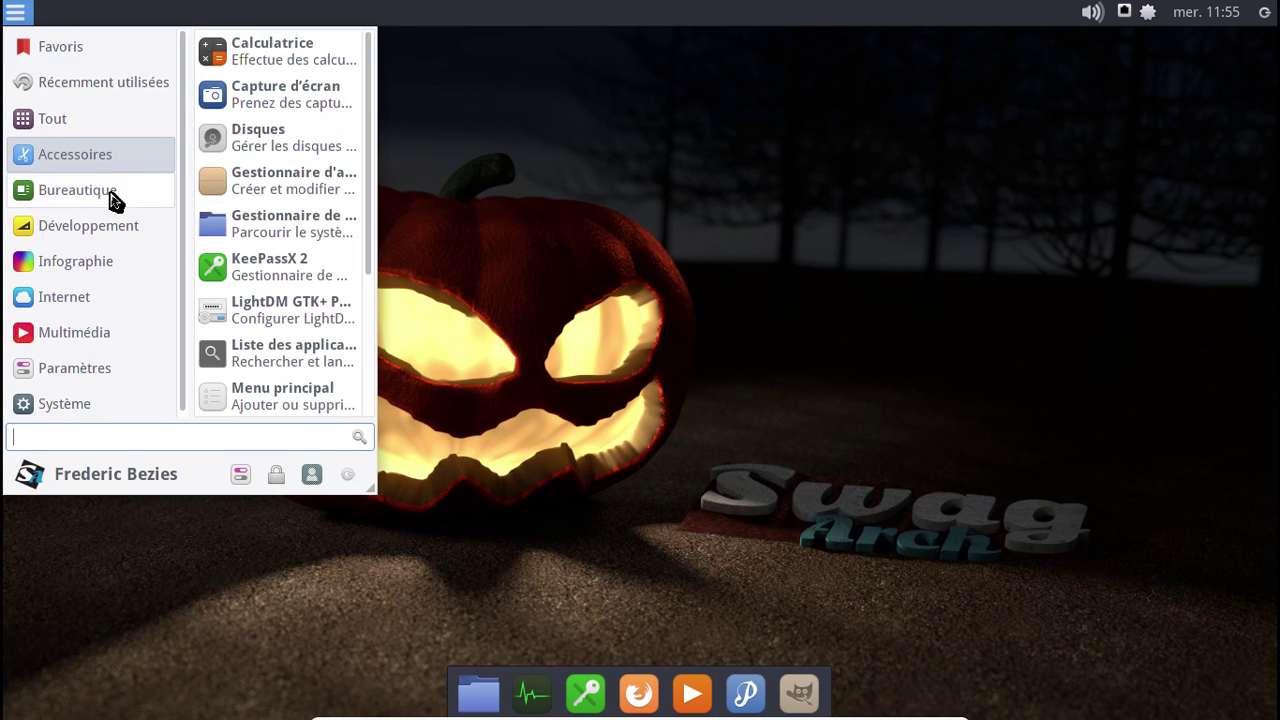
{"action": "left_click", "coordinate": [113, 202]}
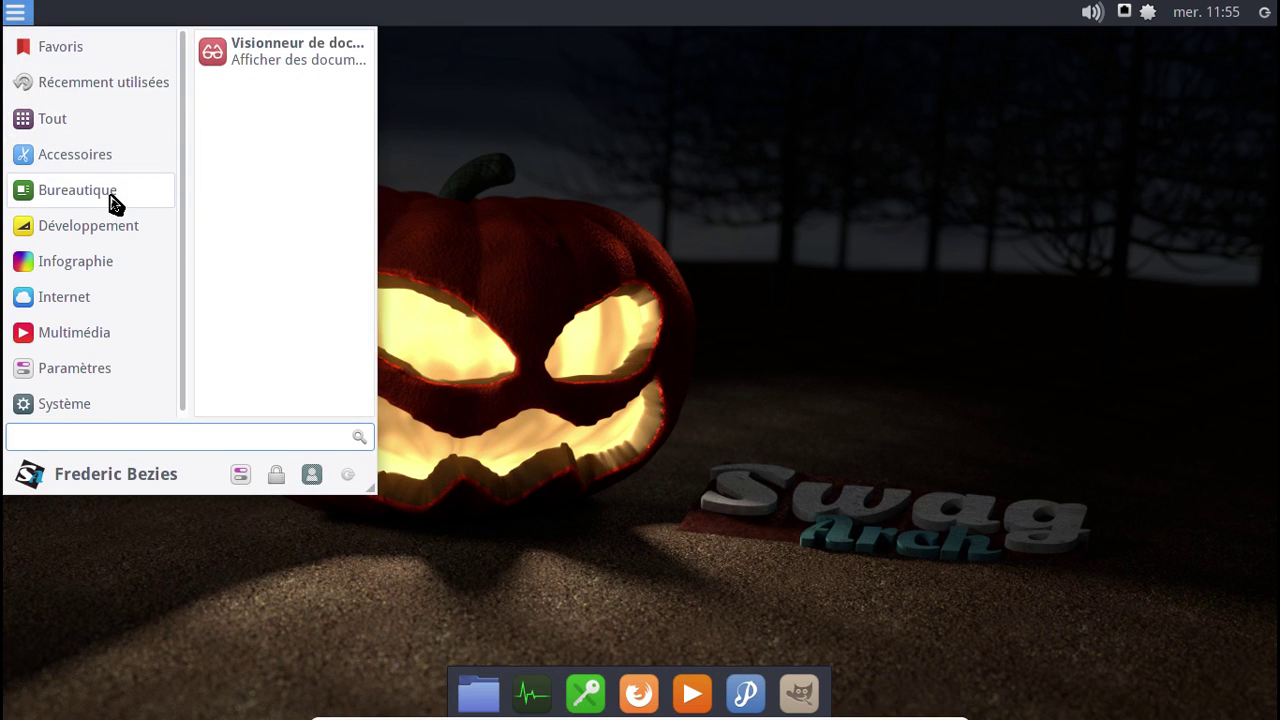
{"action": "left_click", "coordinate": [104, 238]}
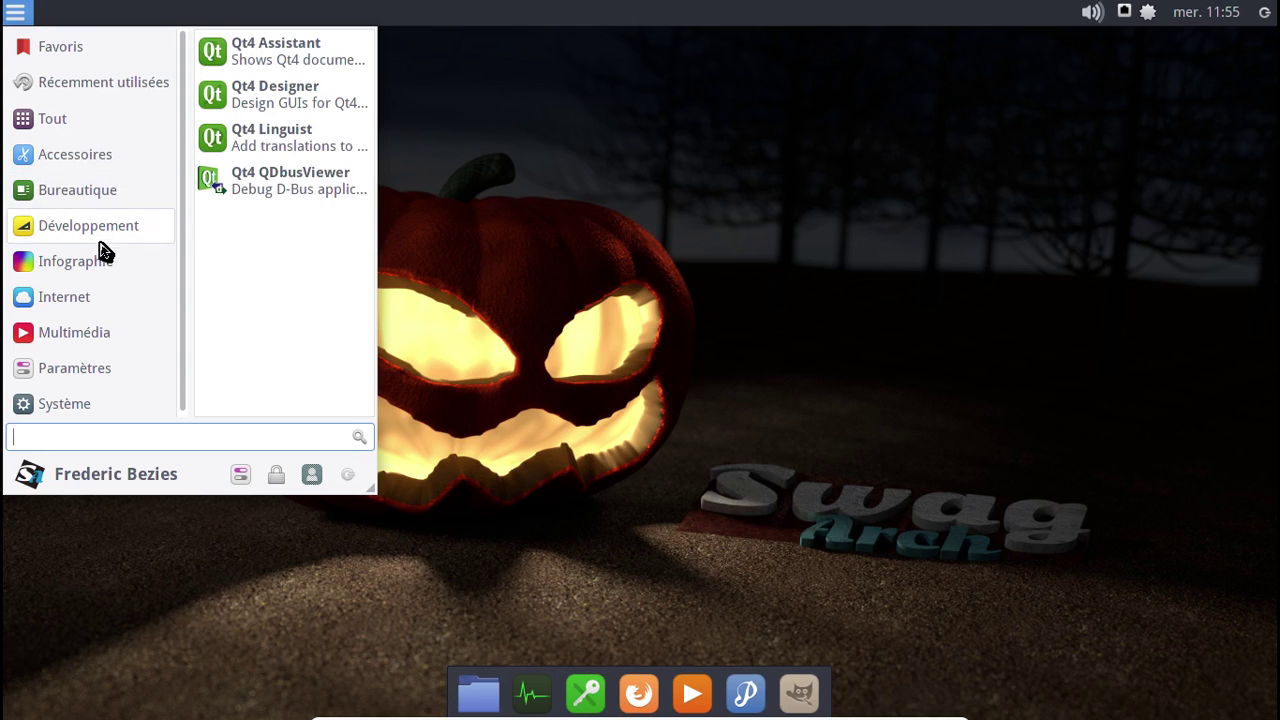
{"action": "left_click", "coordinate": [100, 258]}
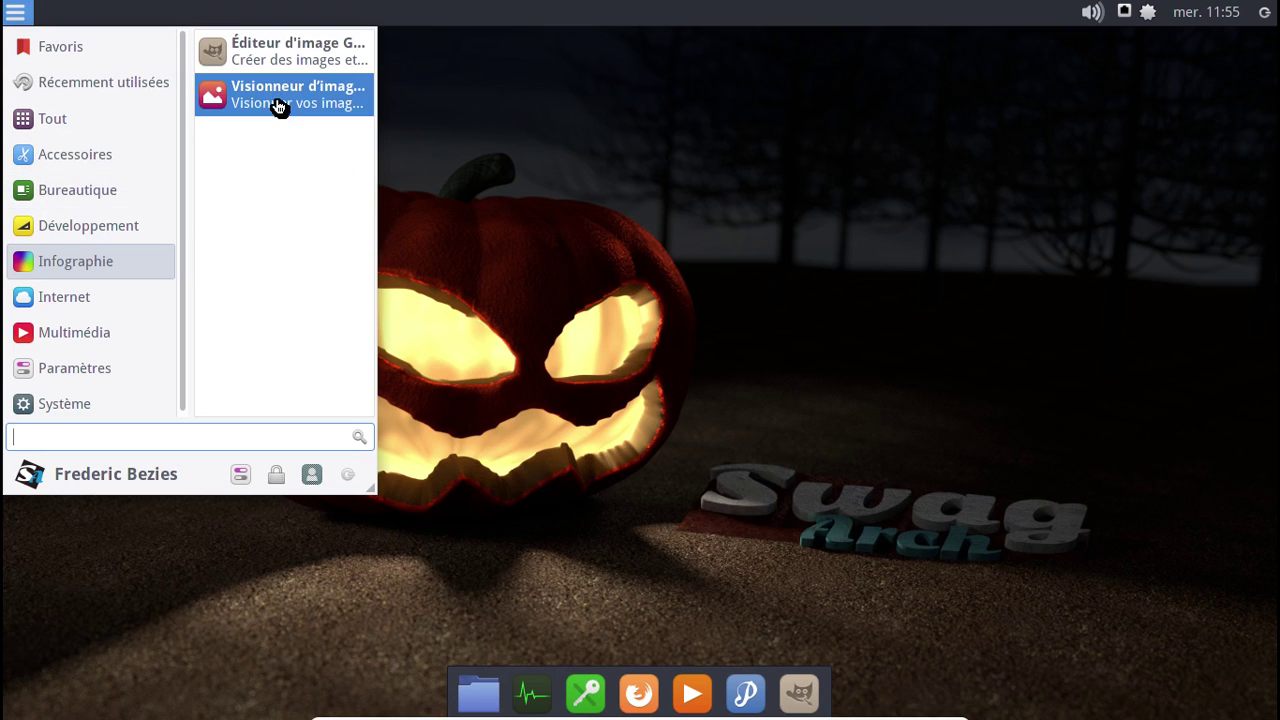
{"action": "left_click", "coordinate": [94, 297]}
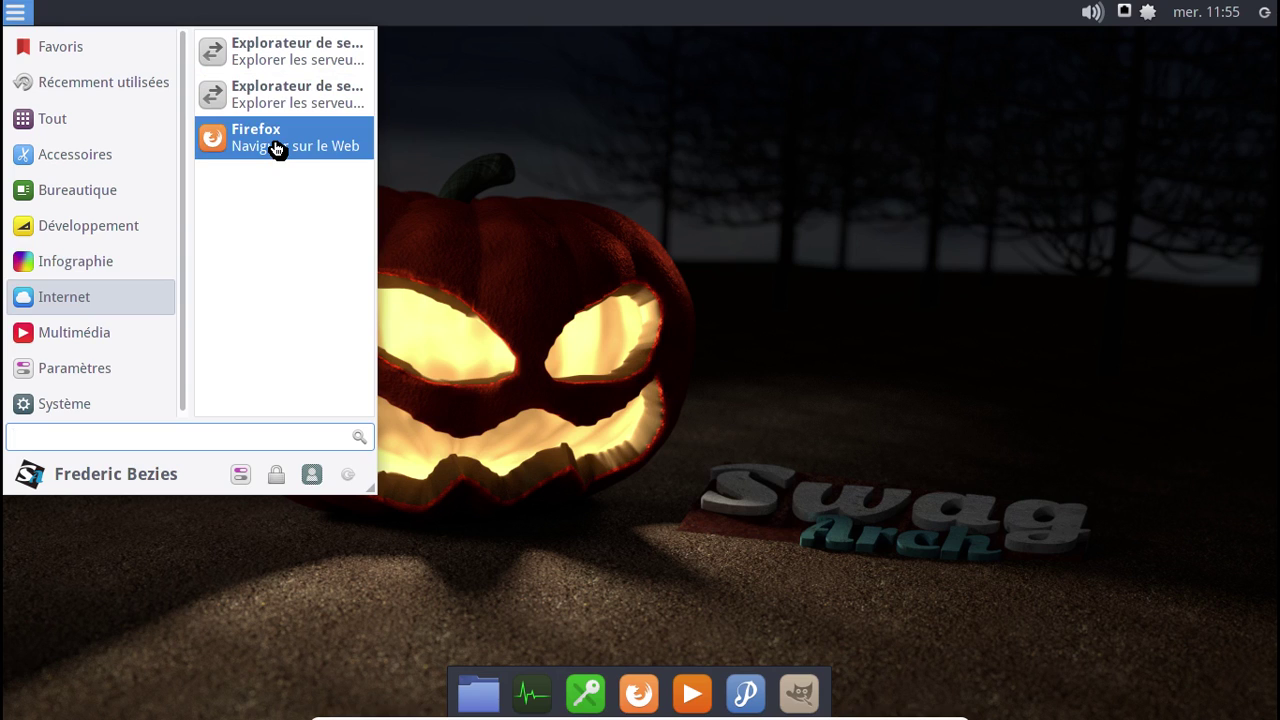
{"action": "left_click", "coordinate": [110, 334]}
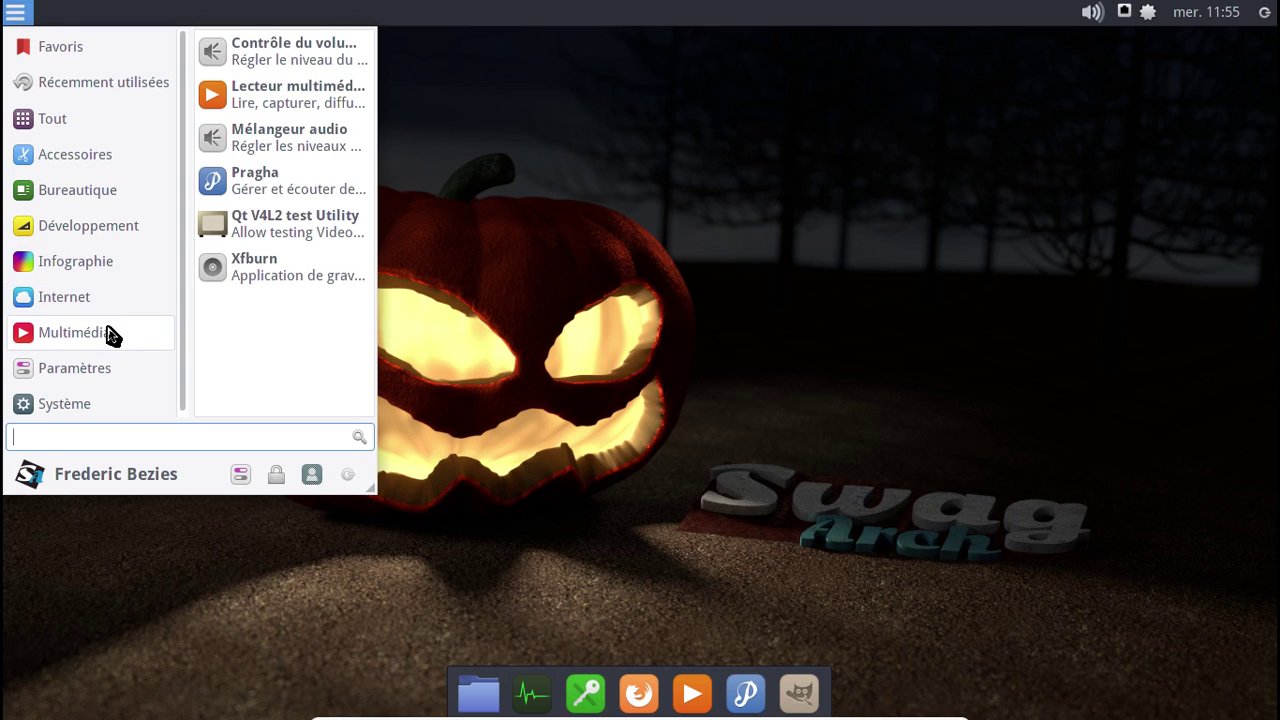
{"action": "left_click", "coordinate": [287, 190]}
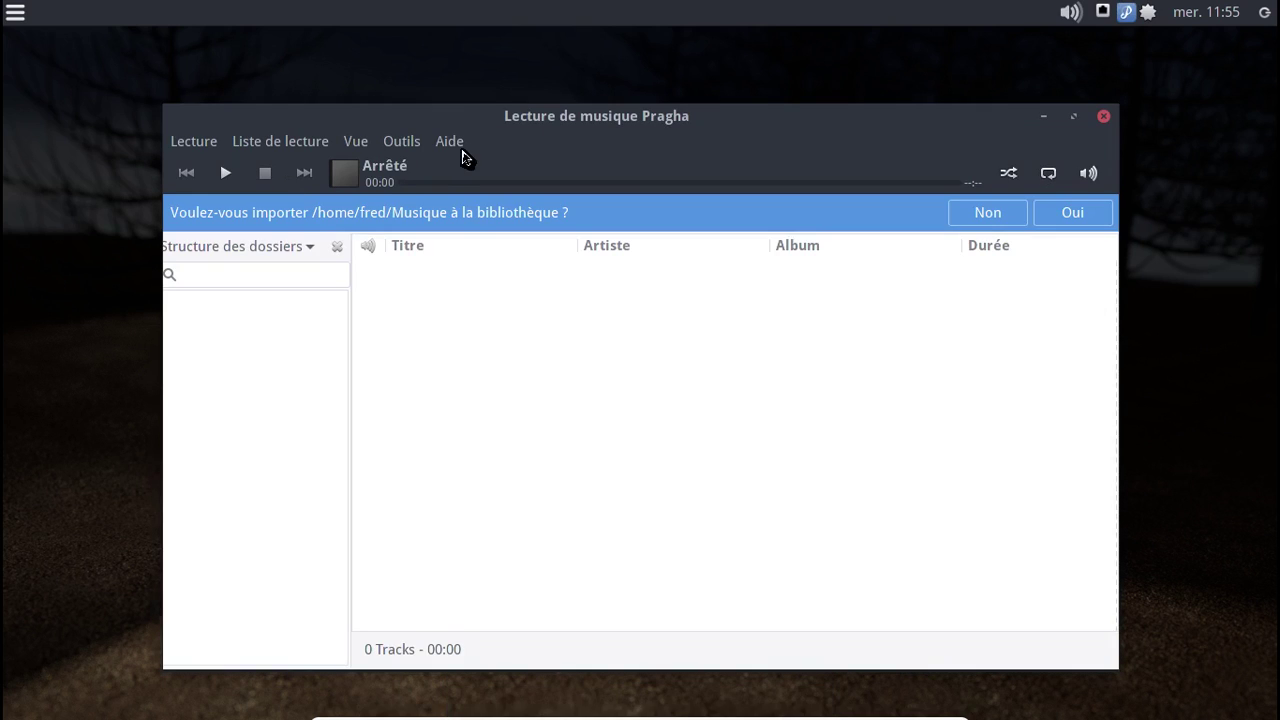
- View Pragha's About information and import the Musique folder into the library
{"action": "left_click", "coordinate": [448, 141]}
{"action": "left_click", "coordinate": [507, 287]}
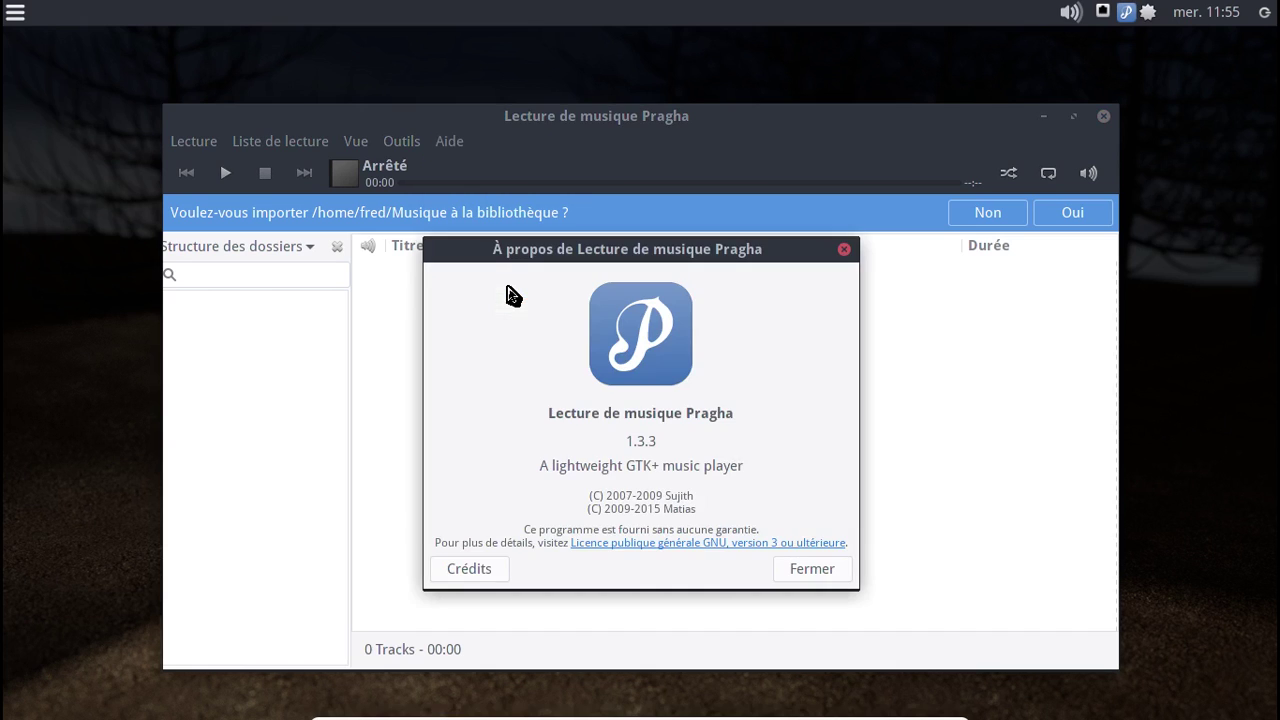
{"action": "left_click", "coordinate": [844, 249]}
{"action": "left_click", "coordinate": [1075, 221]}
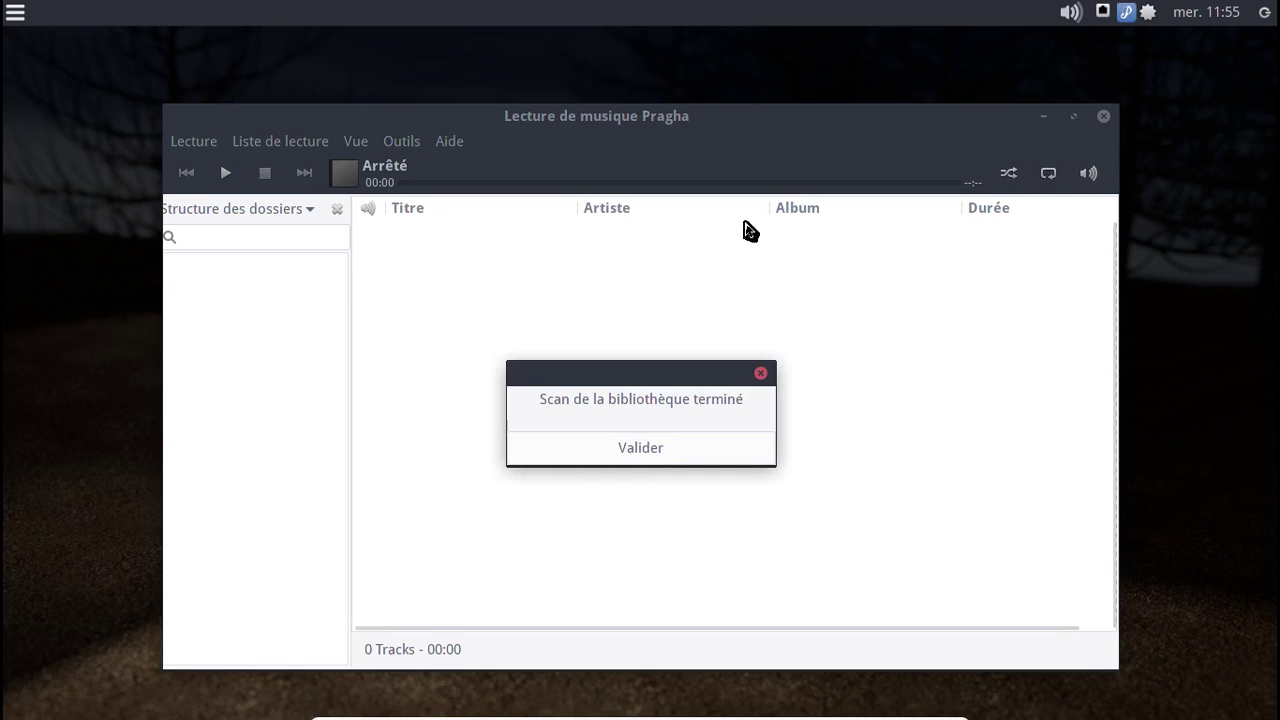
{"action": "left_click", "coordinate": [705, 453]}
- Look through Pragha's Preferences tabs (audio, plugins, services, desktop, general, appearance, library) and close them
{"action": "left_click", "coordinate": [400, 141]}
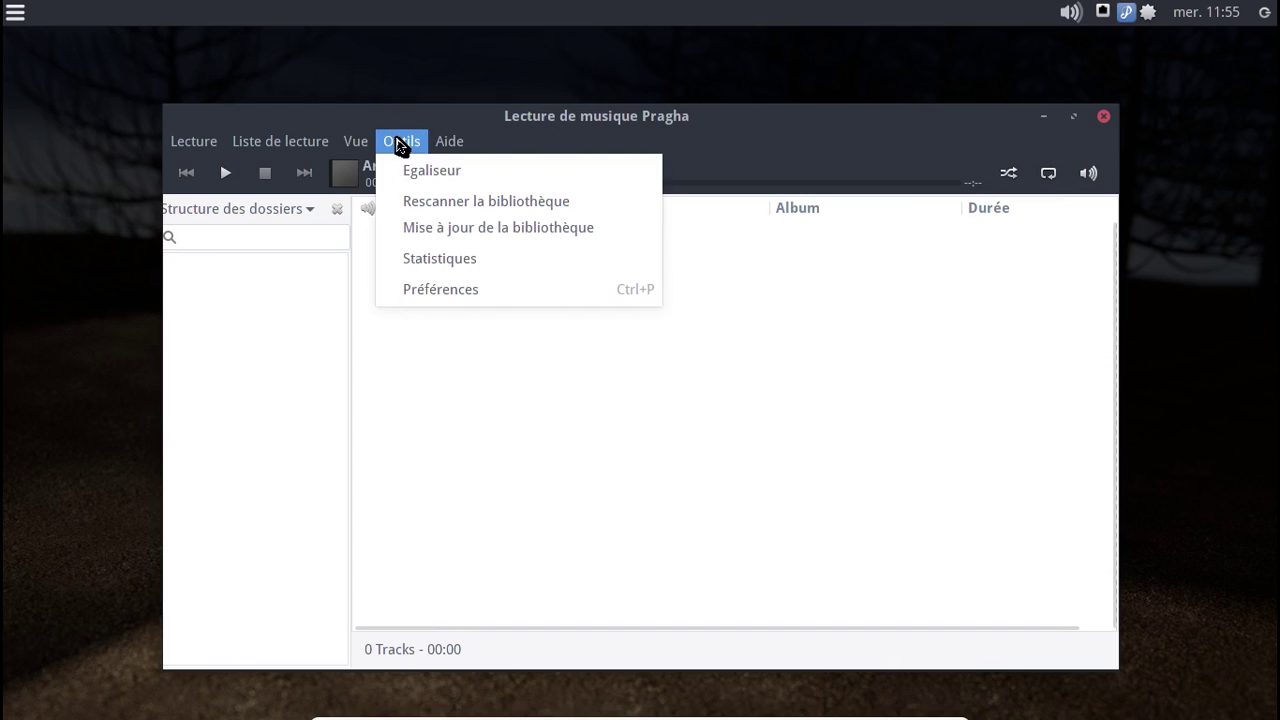
{"action": "left_click", "coordinate": [455, 299]}
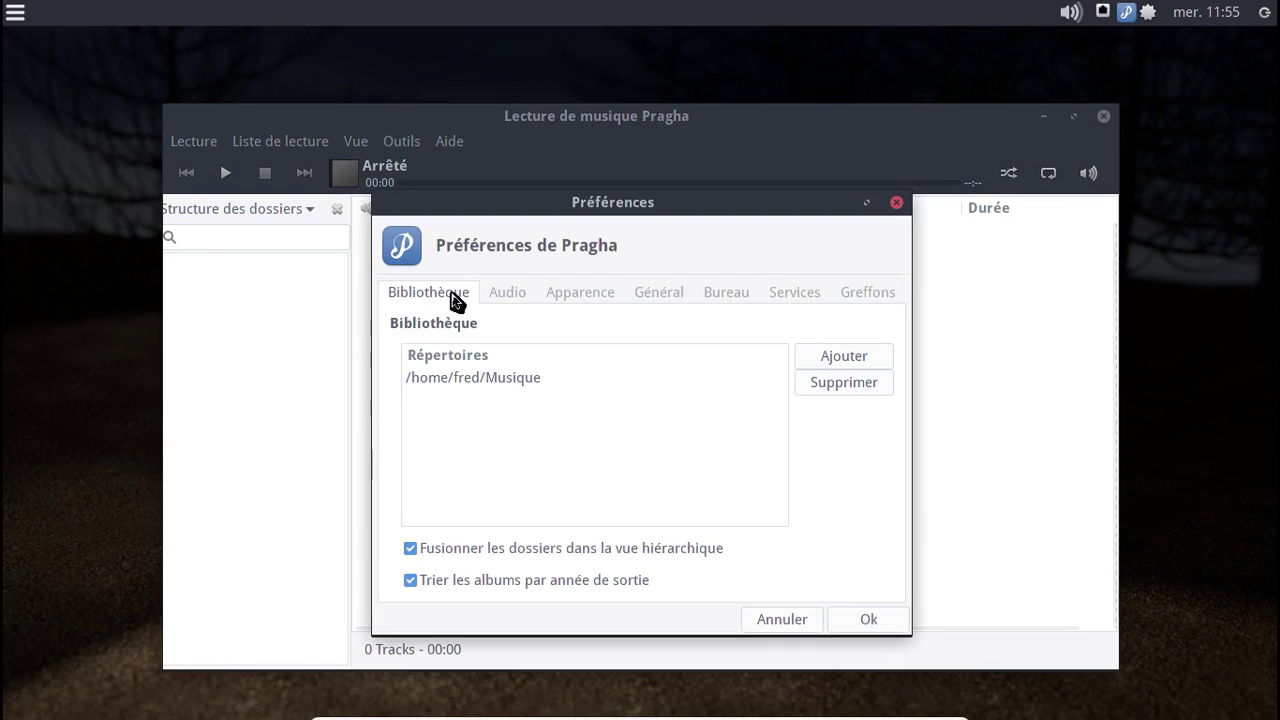
{"action": "left_click", "coordinate": [519, 300]}
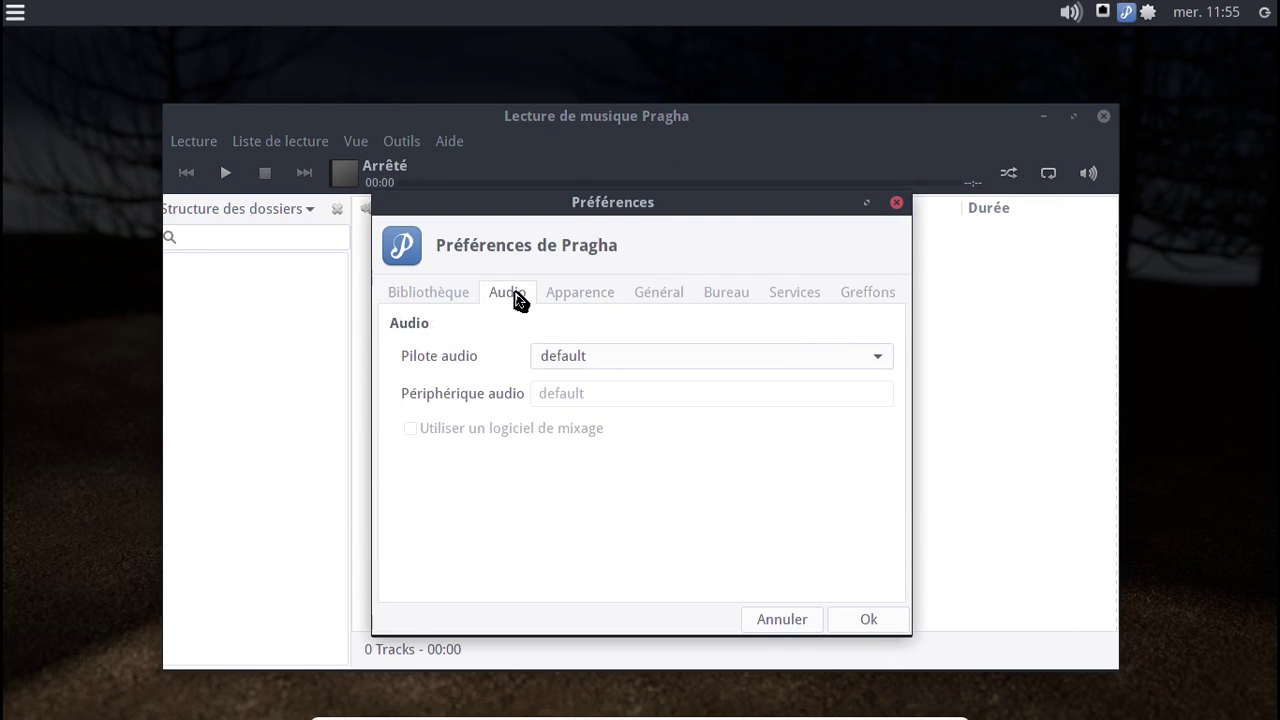
{"action": "left_click", "coordinate": [852, 297]}
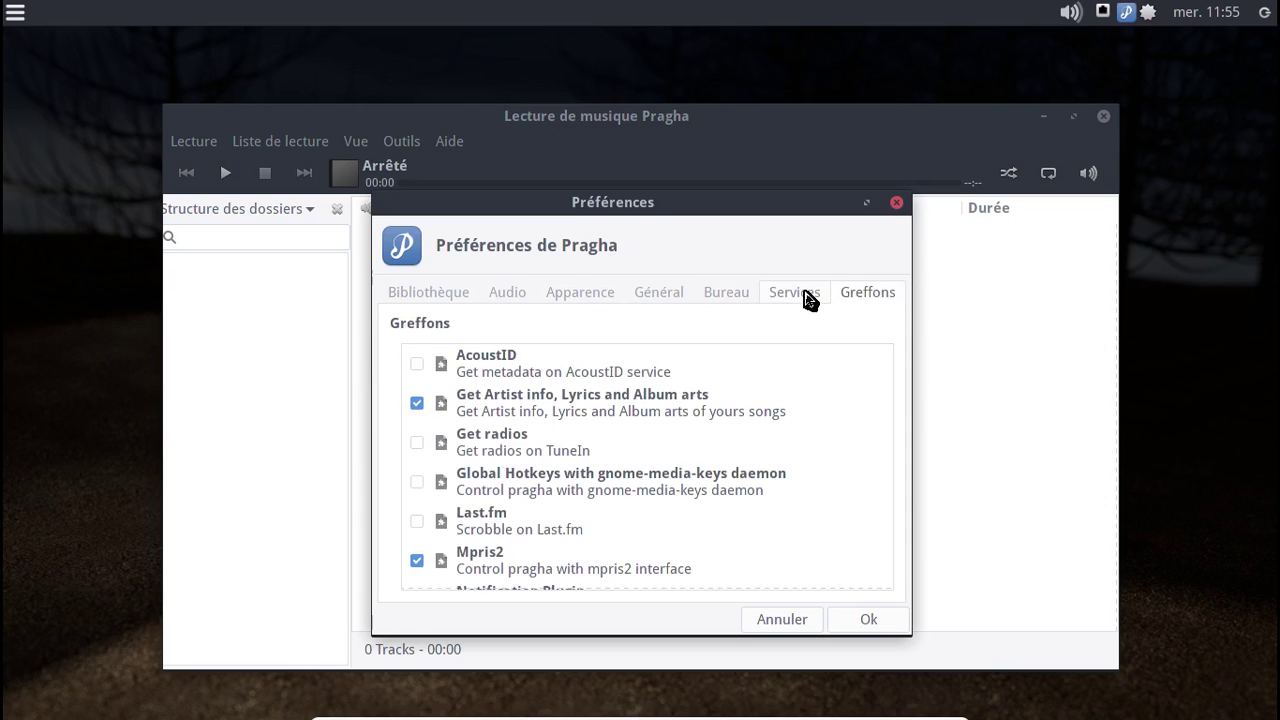
{"action": "left_click", "coordinate": [809, 297]}
{"action": "left_click", "coordinate": [738, 298]}
{"action": "left_click", "coordinate": [656, 293]}
{"action": "left_click", "coordinate": [580, 295]}
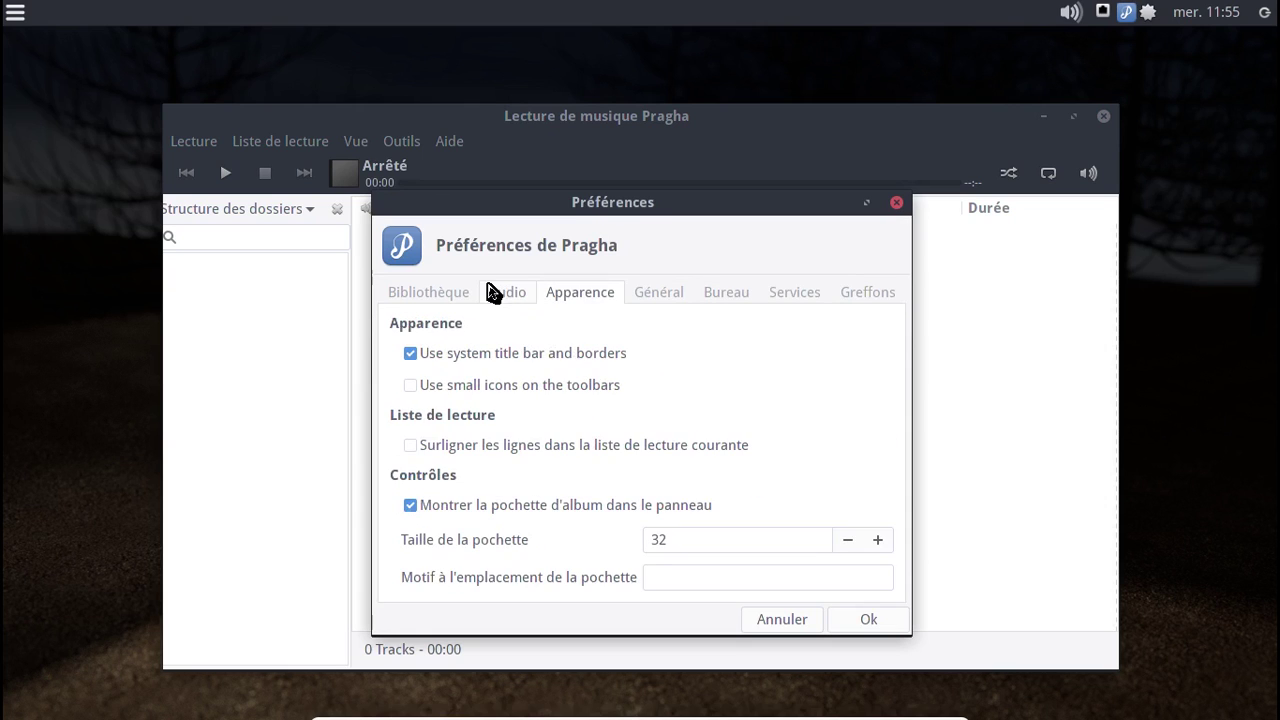
{"action": "left_click", "coordinate": [505, 294]}
{"action": "left_click", "coordinate": [395, 297]}
{"action": "left_click", "coordinate": [896, 203]}
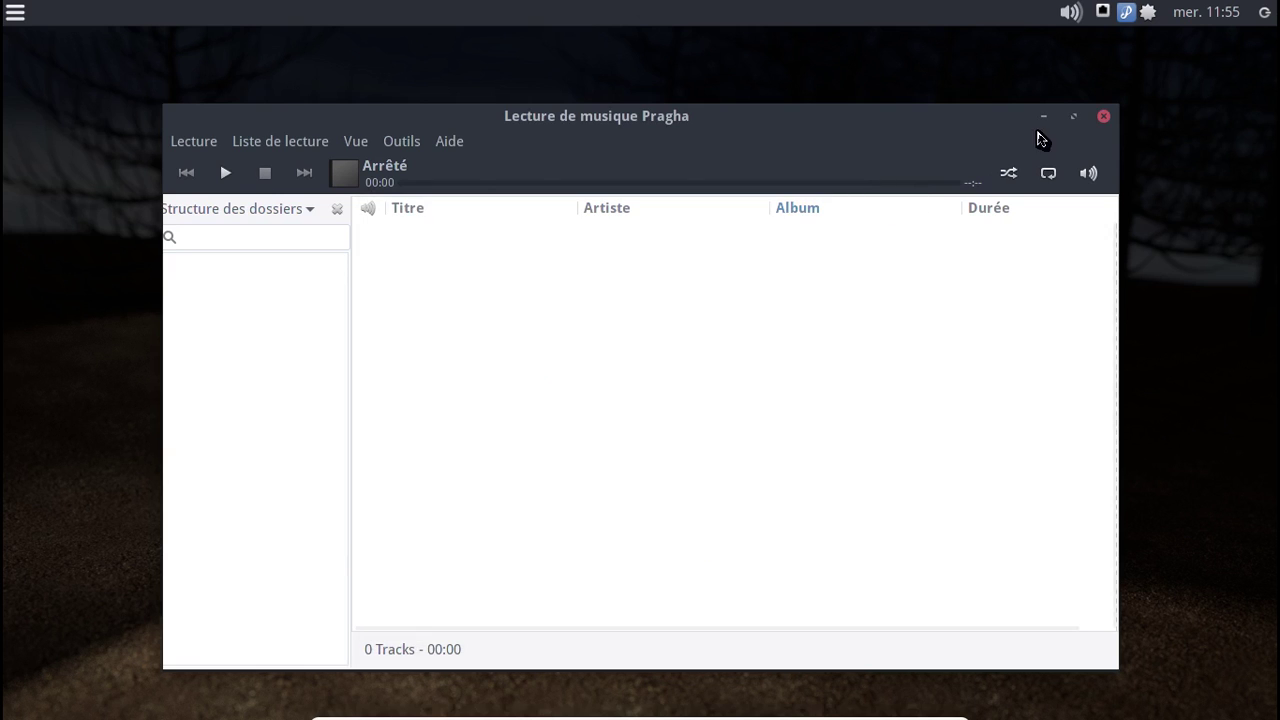
- Quit Pragha completely from its tray icon and launch KeePassX from the dock
{"action": "left_click", "coordinate": [1103, 117]}
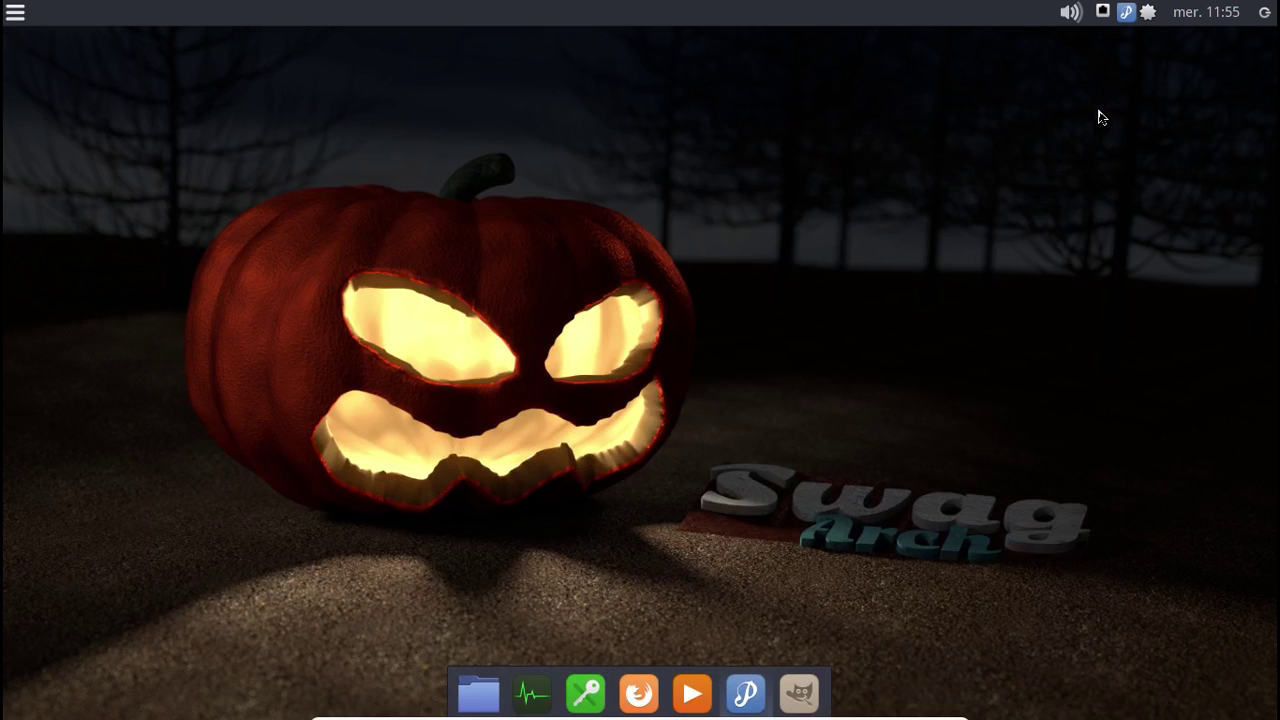
{"action": "right_click", "coordinate": [1128, 14]}
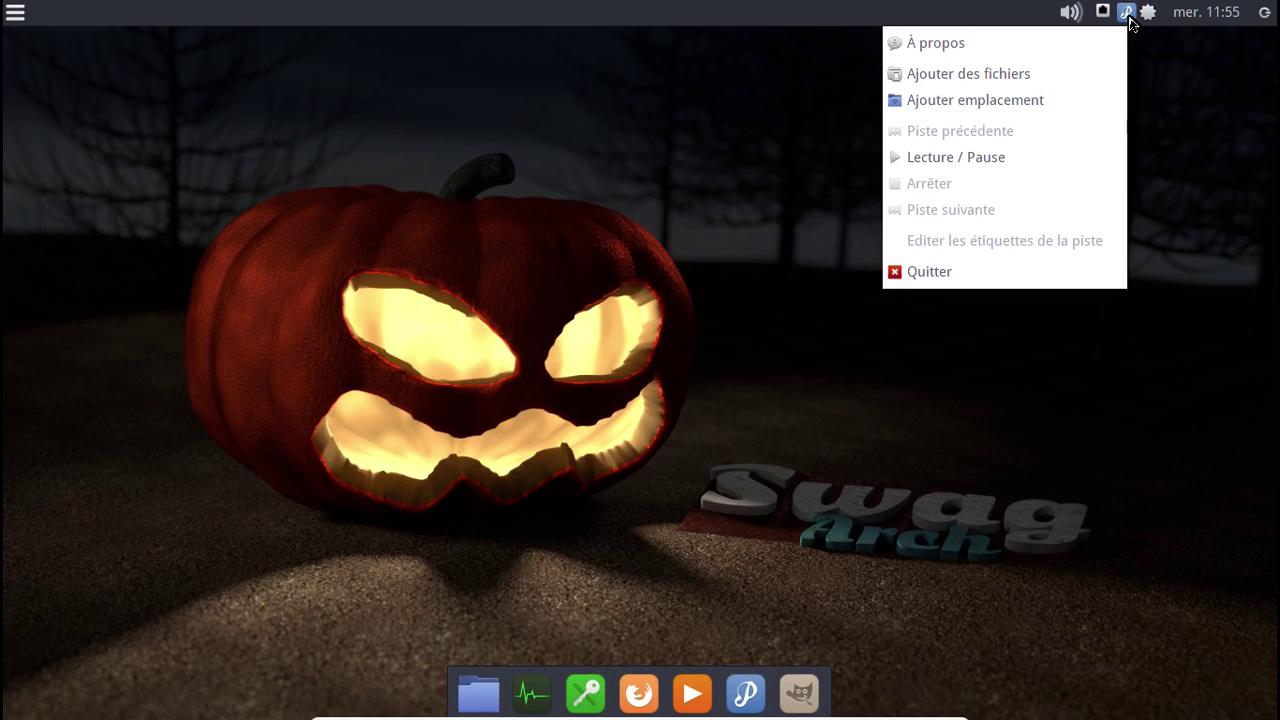
{"action": "left_click", "coordinate": [1020, 272]}
{"action": "left_click", "coordinate": [585, 696]}
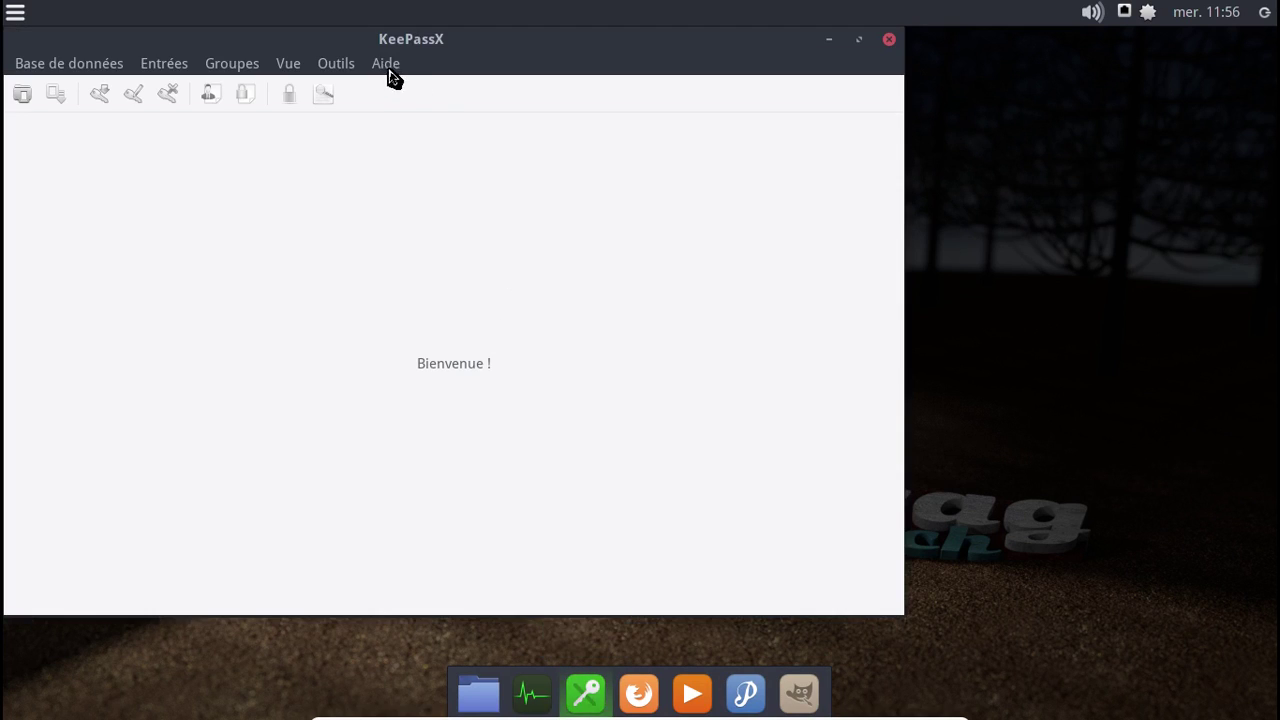
- Check KeePassX's About box showing version 2.0.3, then close KeePassX
{"action": "left_click", "coordinate": [388, 66]}
{"action": "left_click", "coordinate": [385, 88]}
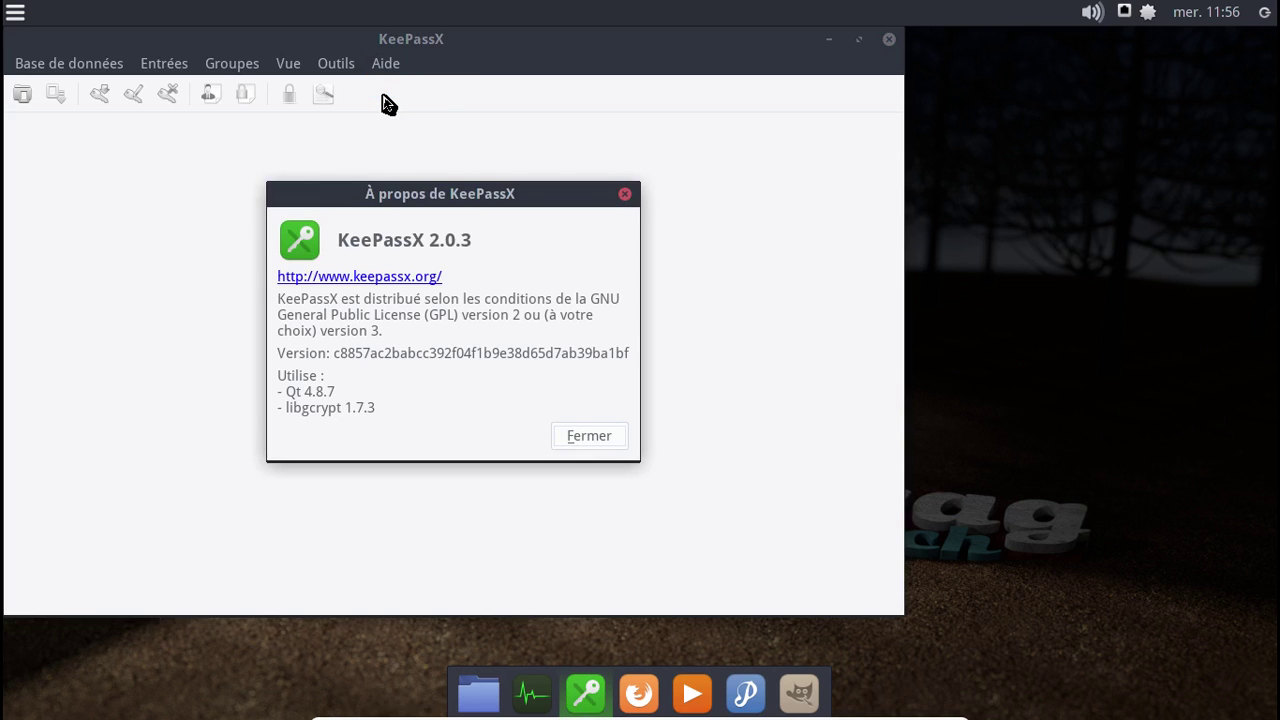
{"action": "left_click", "coordinate": [623, 196]}
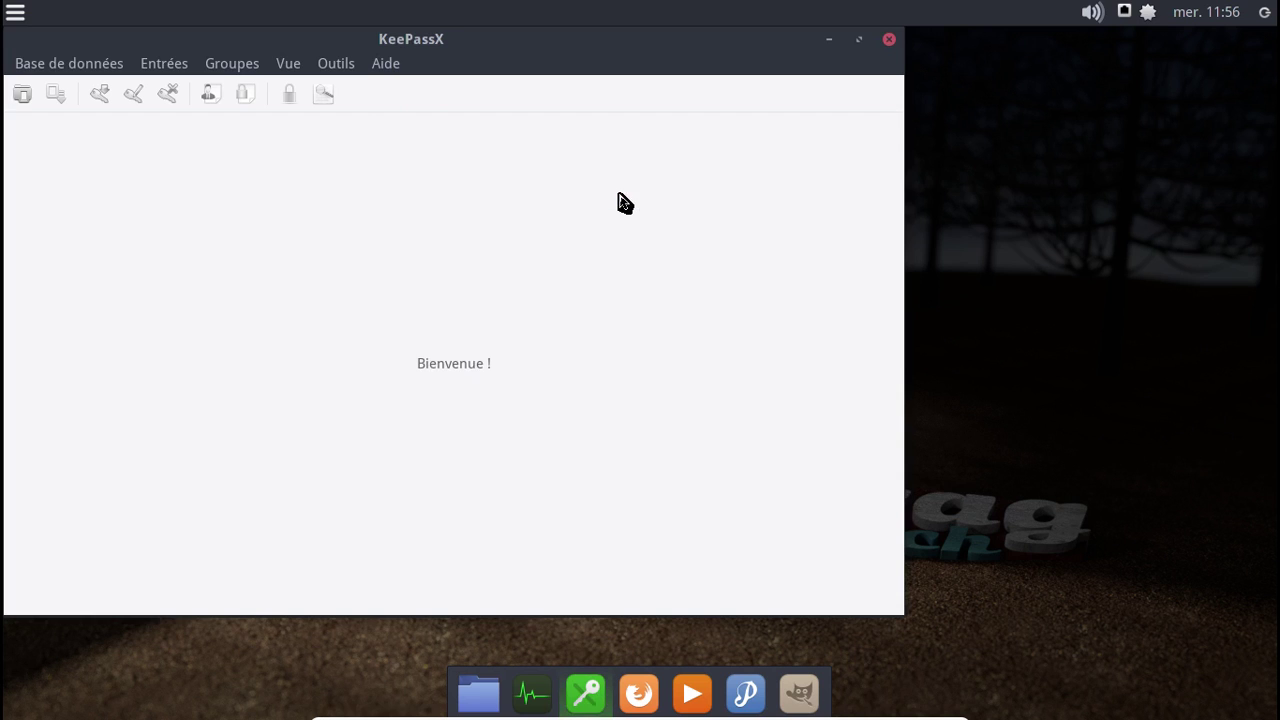
{"action": "left_click", "coordinate": [889, 39]}
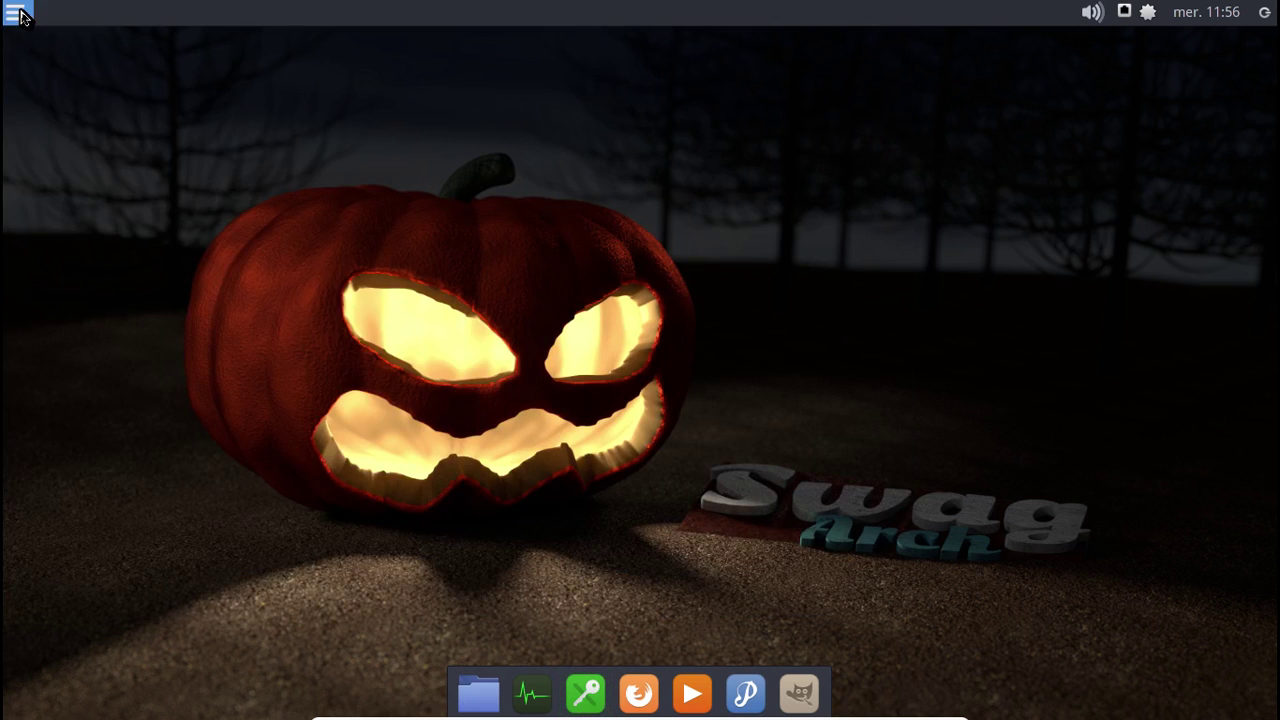
- Launch SwagArch Gestionnaire from the Whisker menu's Paramètres list and authenticate with the administrator password
{"action": "left_click", "coordinate": [18, 13]}
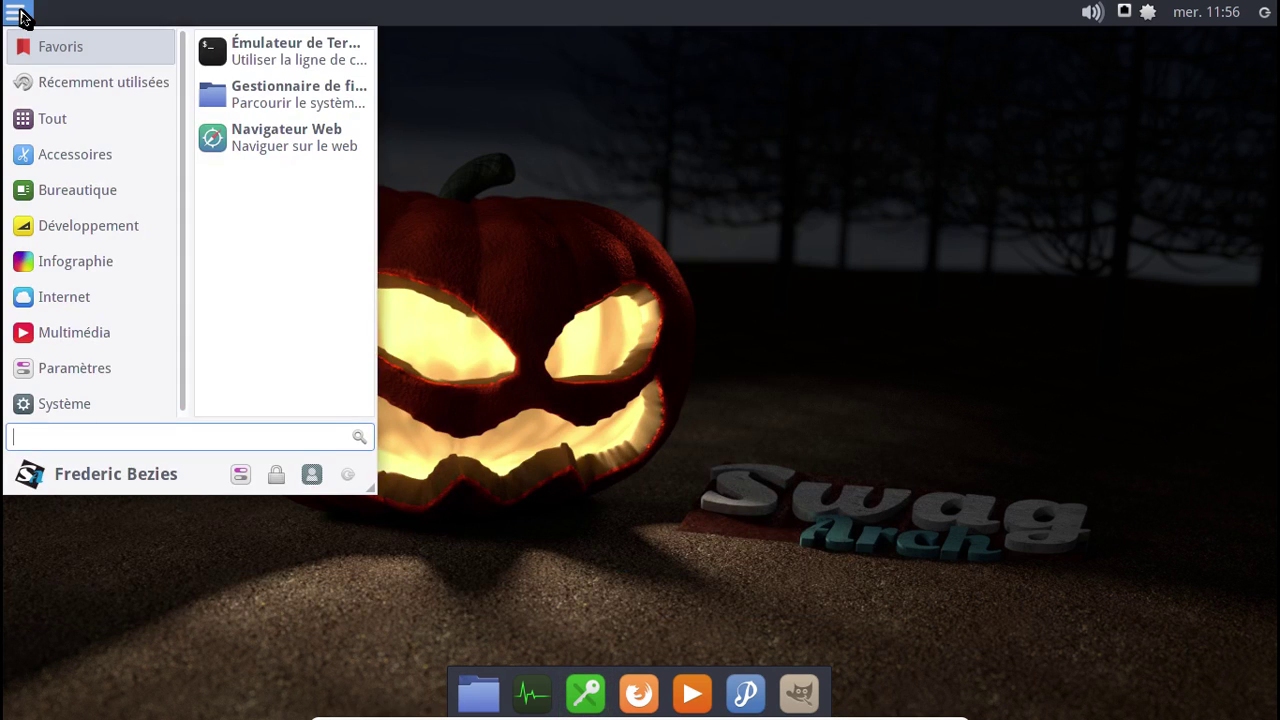
{"action": "left_click", "coordinate": [96, 372]}
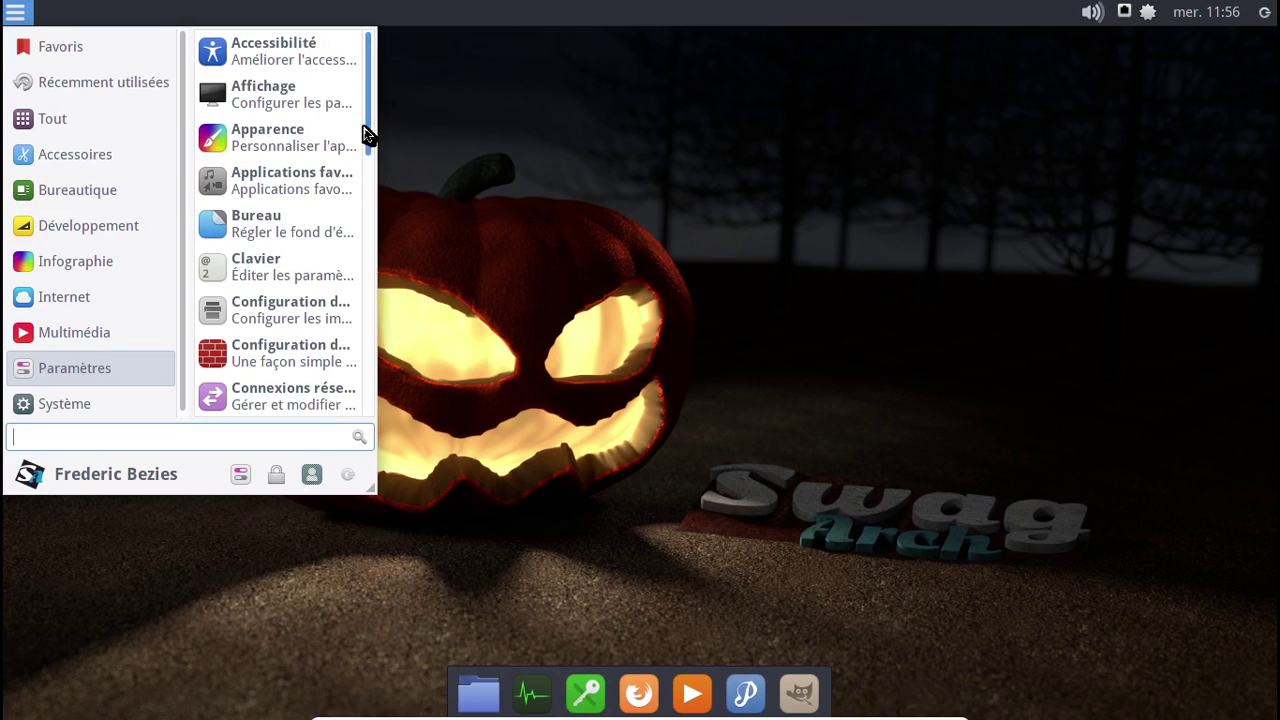
{"action": "left_click_drag", "start_coordinate": [366, 131], "coordinate": [346, 429]}
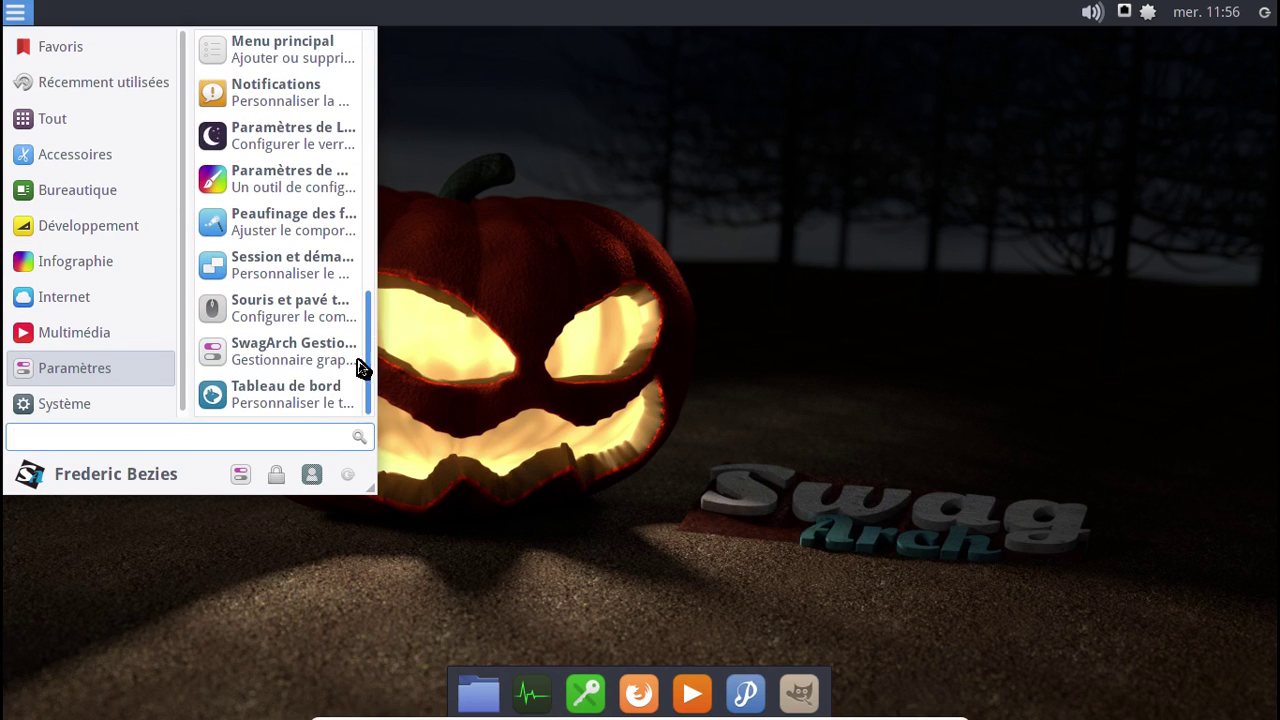
{"action": "left_click_drag", "start_coordinate": [363, 366], "coordinate": [366, 226]}
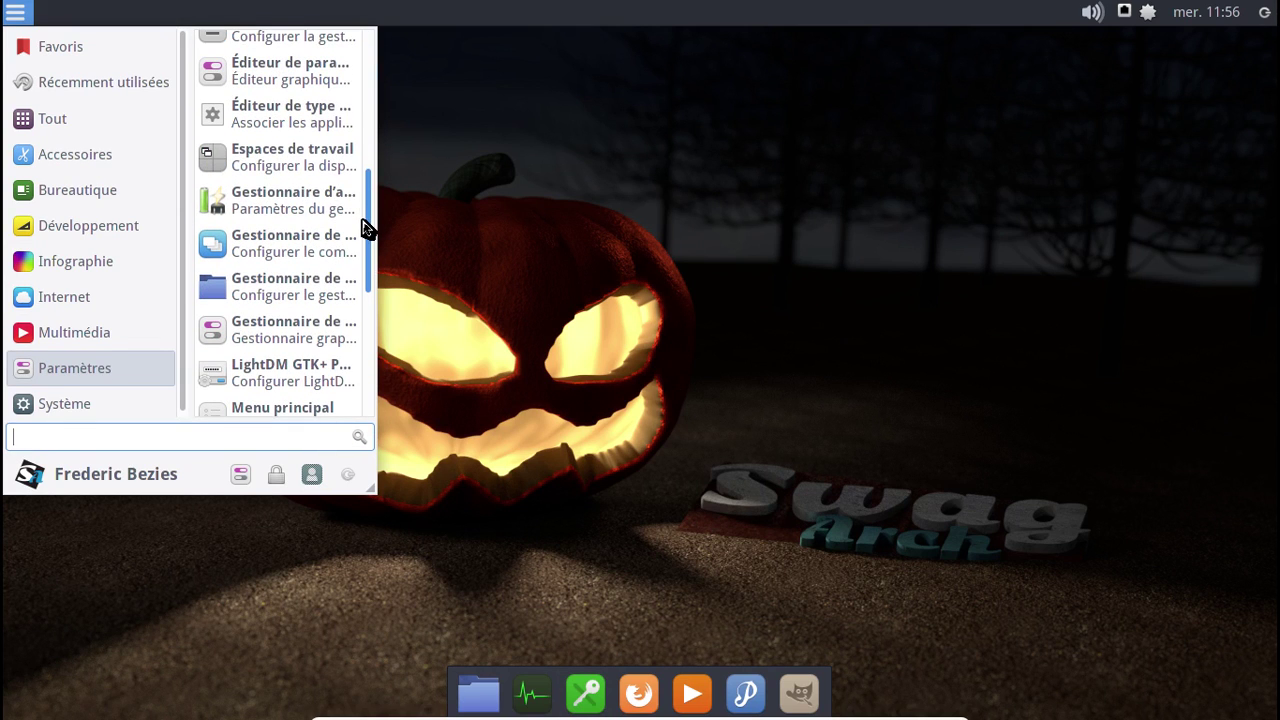
{"action": "left_click_drag", "start_coordinate": [369, 263], "coordinate": [369, 403]}
{"action": "left_click", "coordinate": [306, 364]}
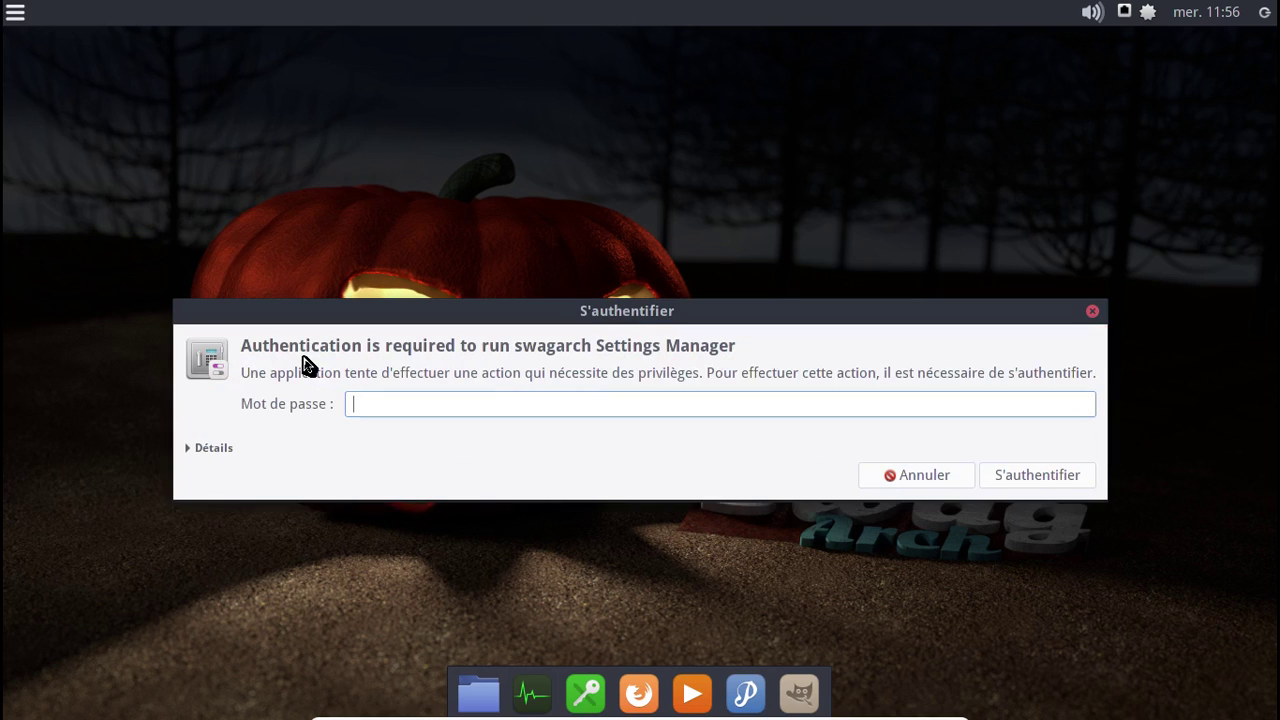
{"action": "type", "text": "********"}
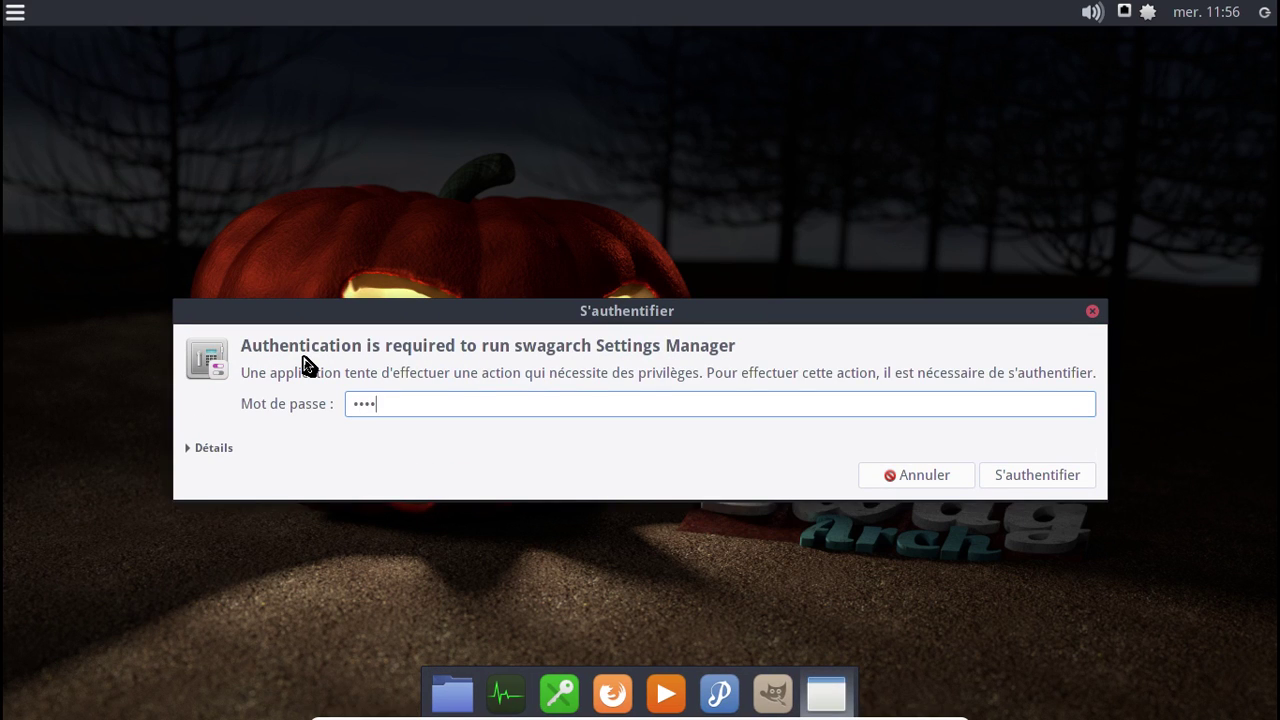
{"action": "key", "text": "Return"}
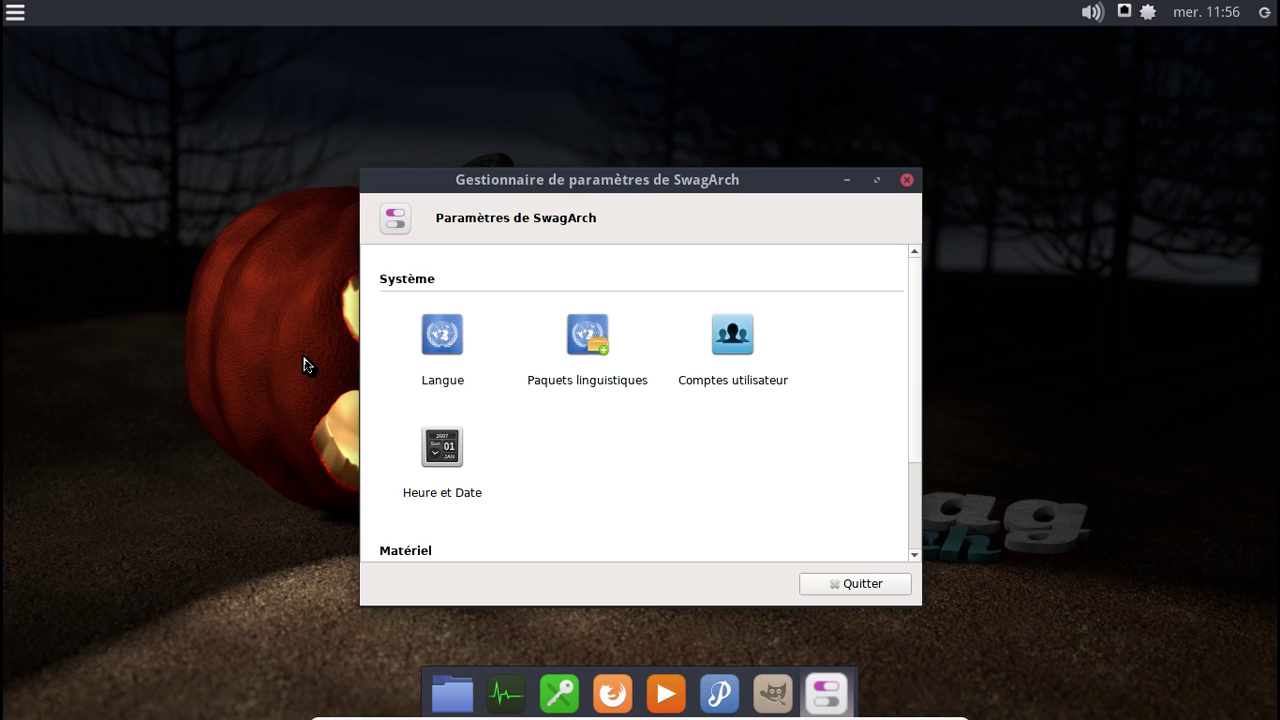
- Install the missing French language packs (firefox-i18n-fr, gimp-help-fr, hunspell-fr) from Paquets linguistiques
{"action": "left_click", "coordinate": [603, 350]}
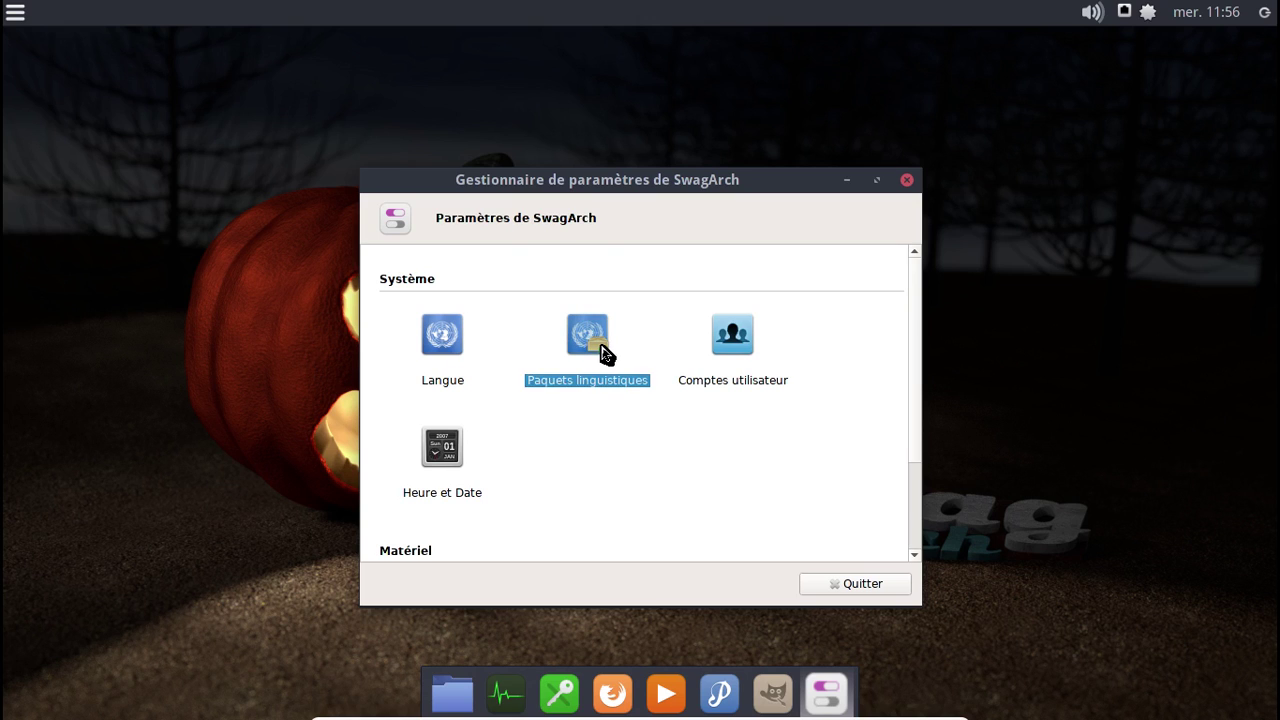
{"action": "left_click", "coordinate": [803, 296]}
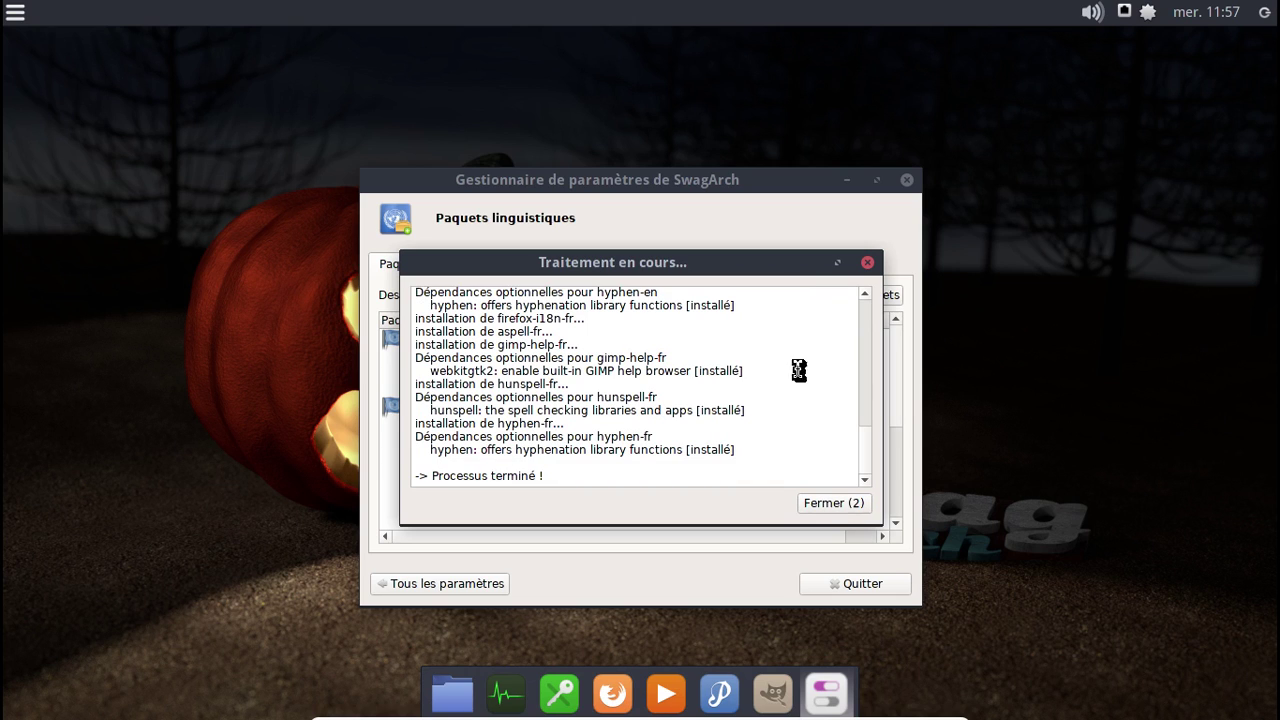
{"action": "left_click", "coordinate": [834, 503]}
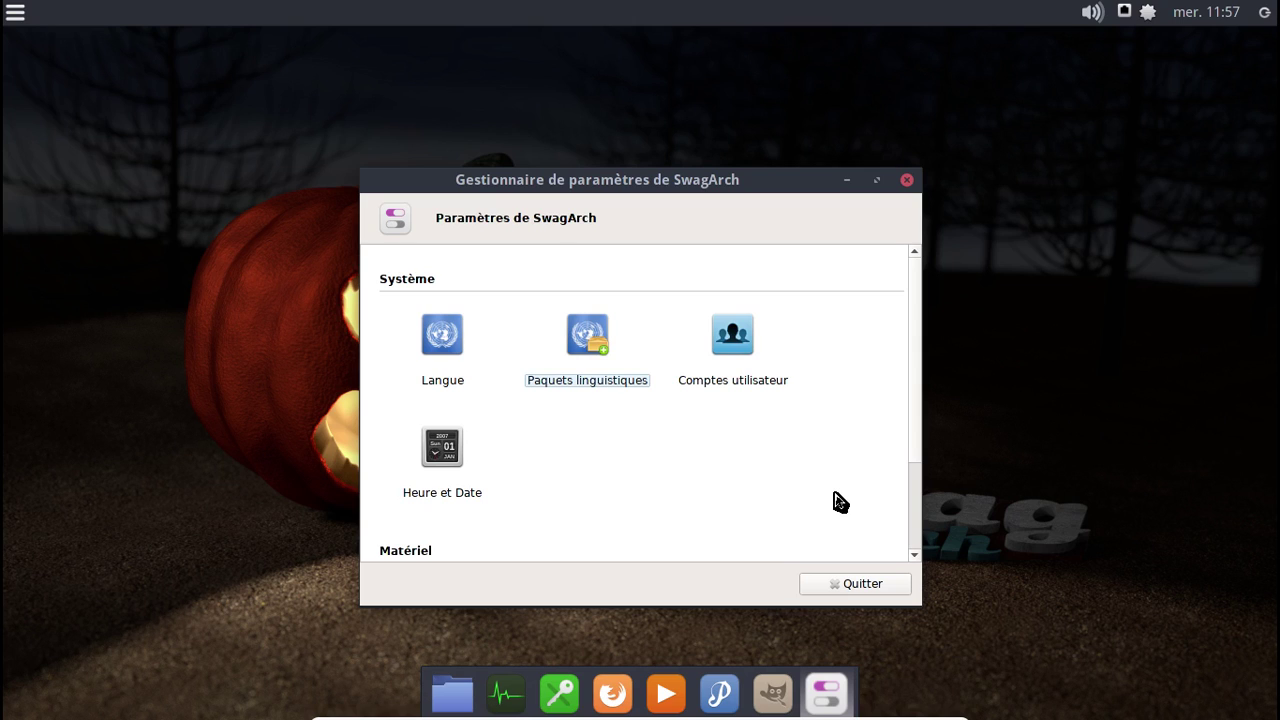
- Review the user's details on the Comptes utilisateur page, then close the settings manager
{"action": "scroll", "coordinate": [840, 502], "scroll_direction": "down", "scroll_amount": 3}
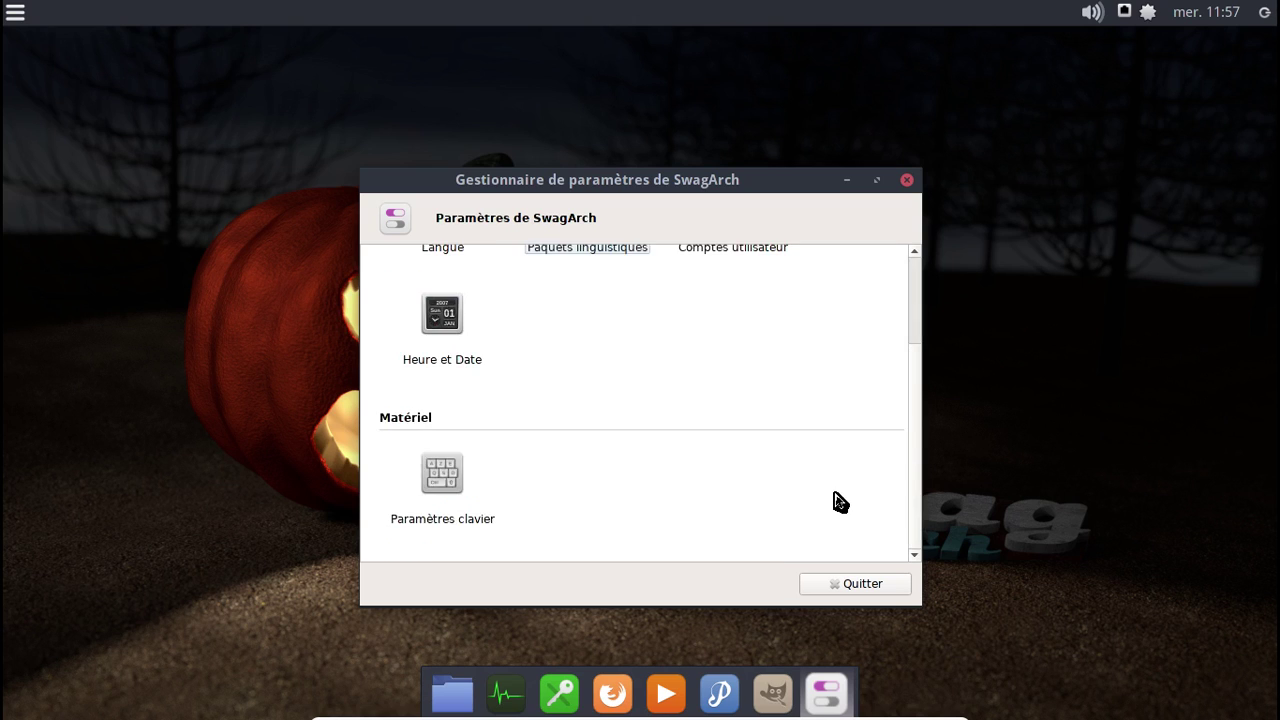
{"action": "scroll", "coordinate": [840, 502], "scroll_direction": "up", "scroll_amount": 3}
{"action": "left_click", "coordinate": [736, 340]}
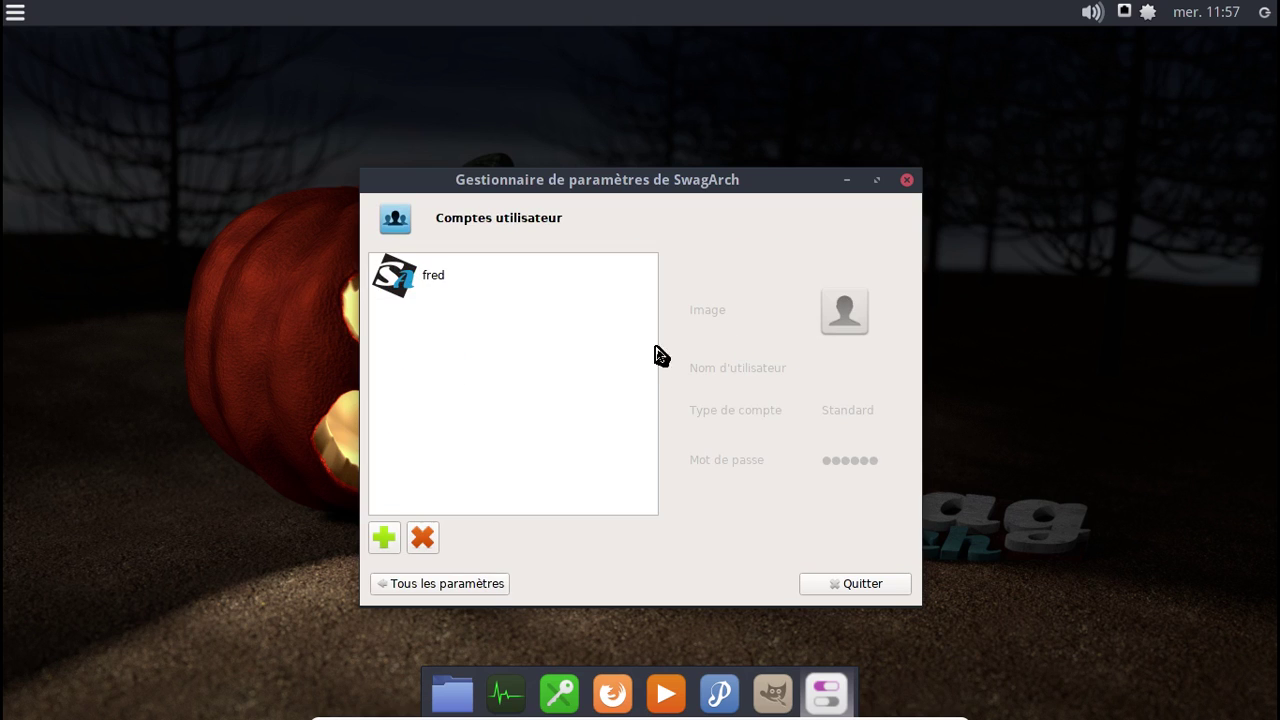
{"action": "left_click", "coordinate": [452, 290]}
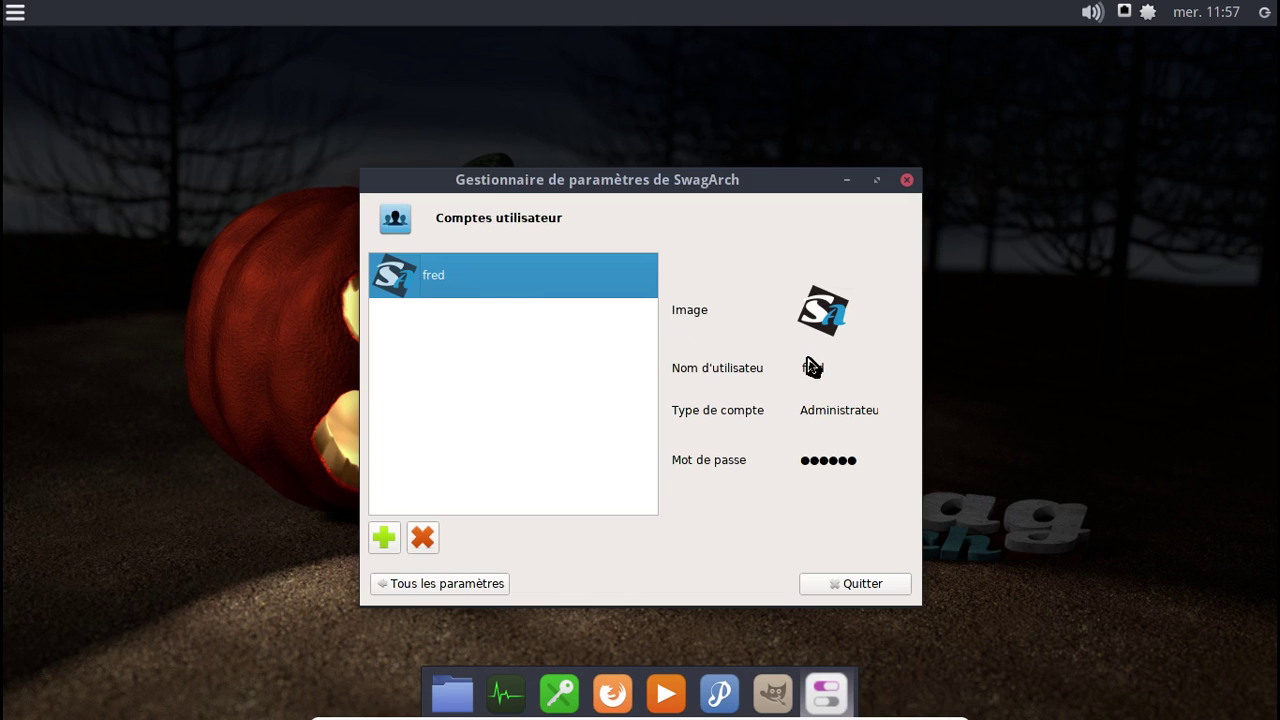
{"action": "left_click", "coordinate": [424, 589]}
{"action": "scroll", "coordinate": [552, 422], "scroll_direction": "down", "scroll_amount": 2}
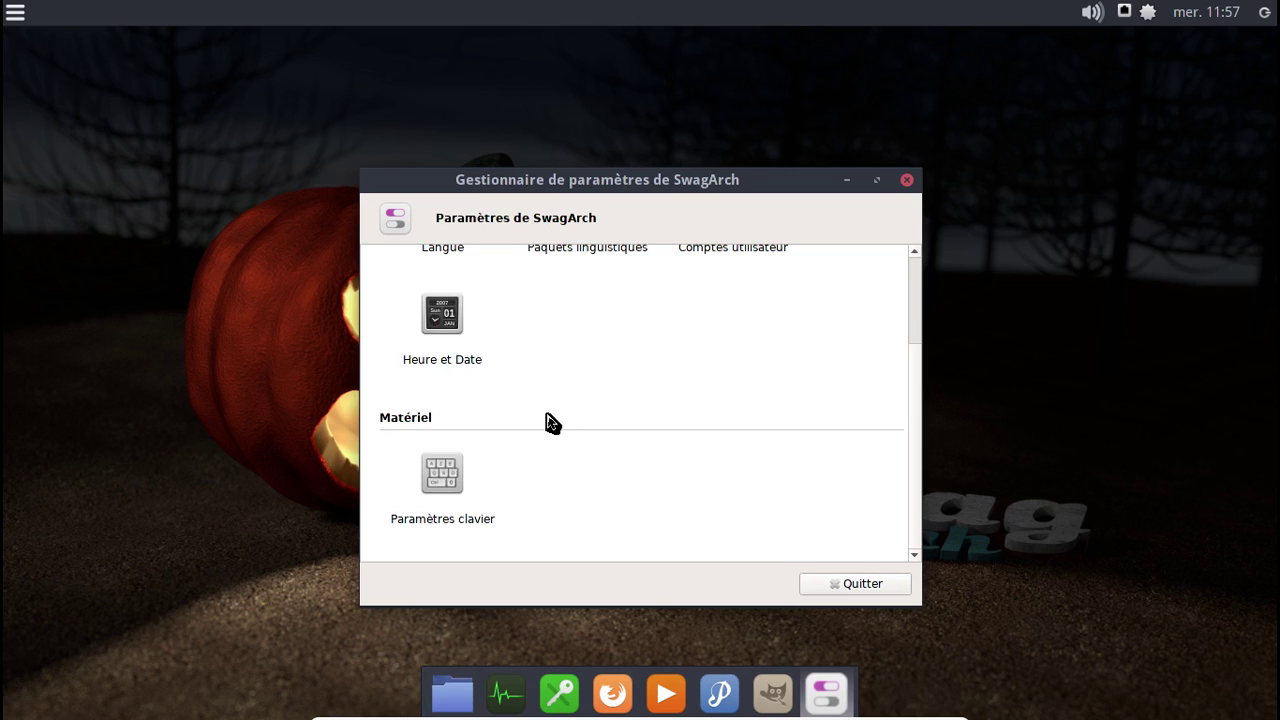
{"action": "left_click", "coordinate": [907, 180]}
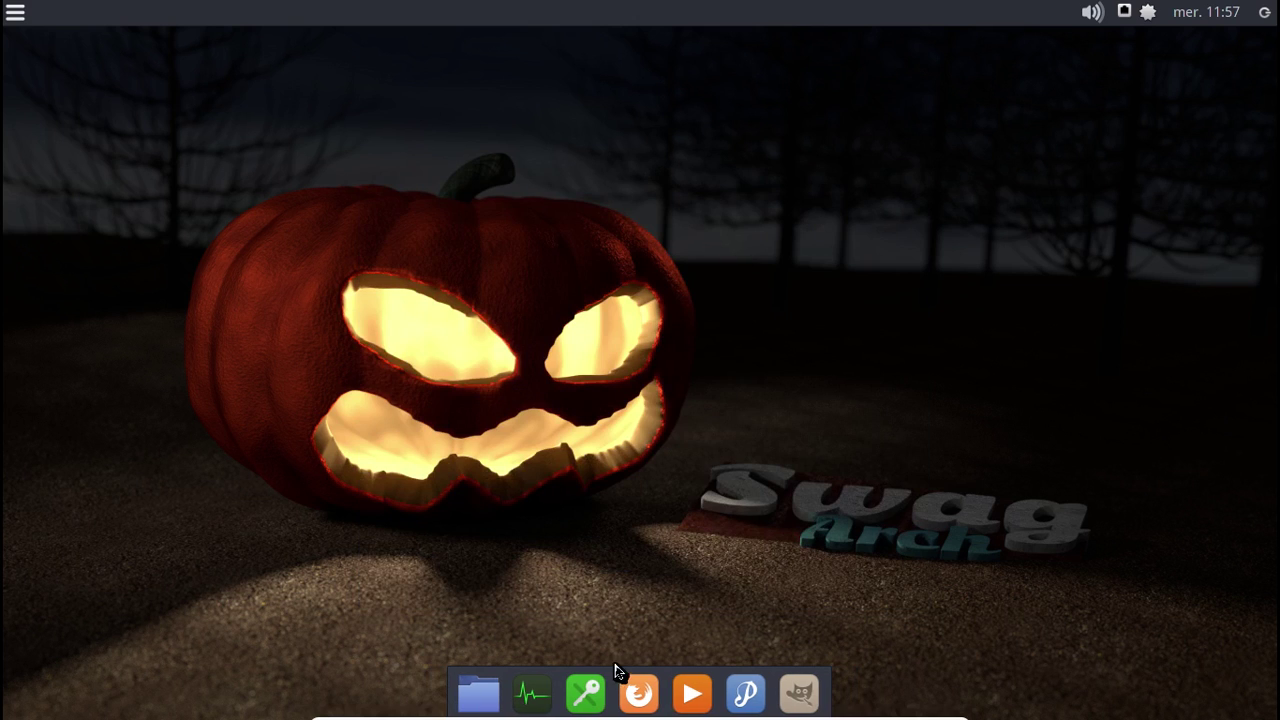
- Launch Firefox, restore it to an unmaximized window and close both welcome tabs
{"action": "left_click", "coordinate": [634, 694]}
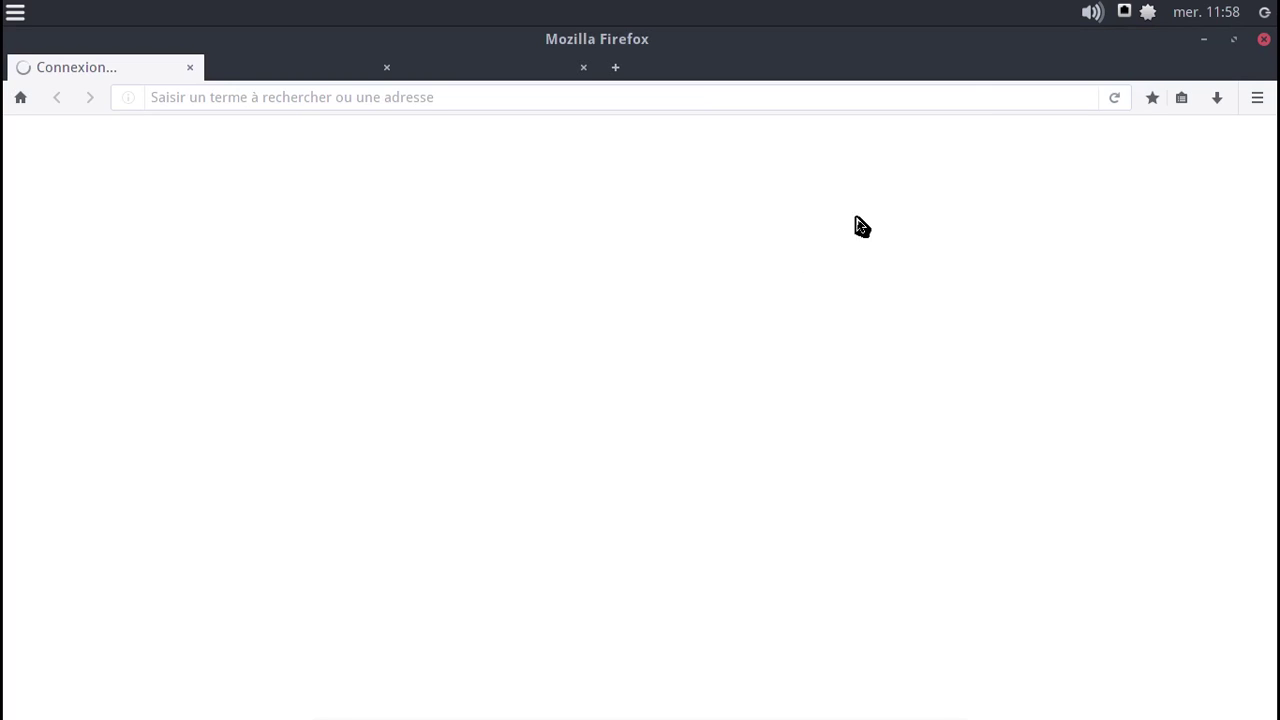
{"action": "left_click", "coordinate": [1234, 39]}
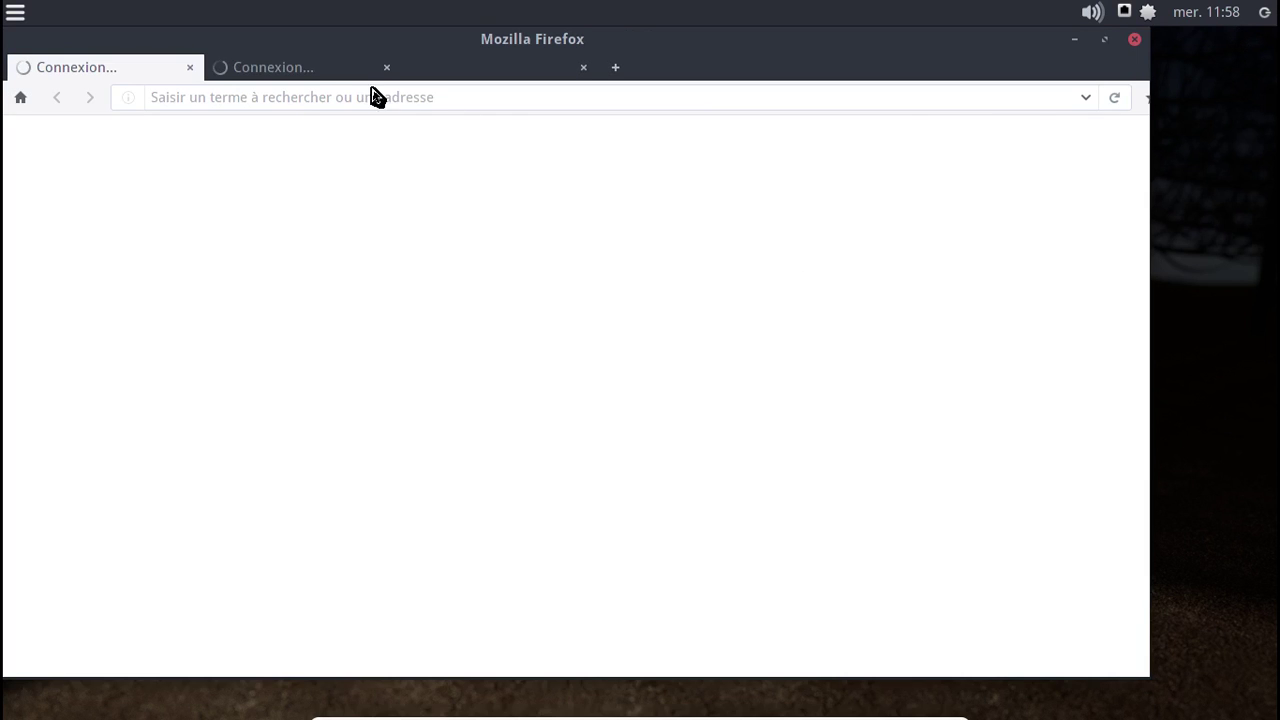
{"action": "left_click", "coordinate": [192, 67]}
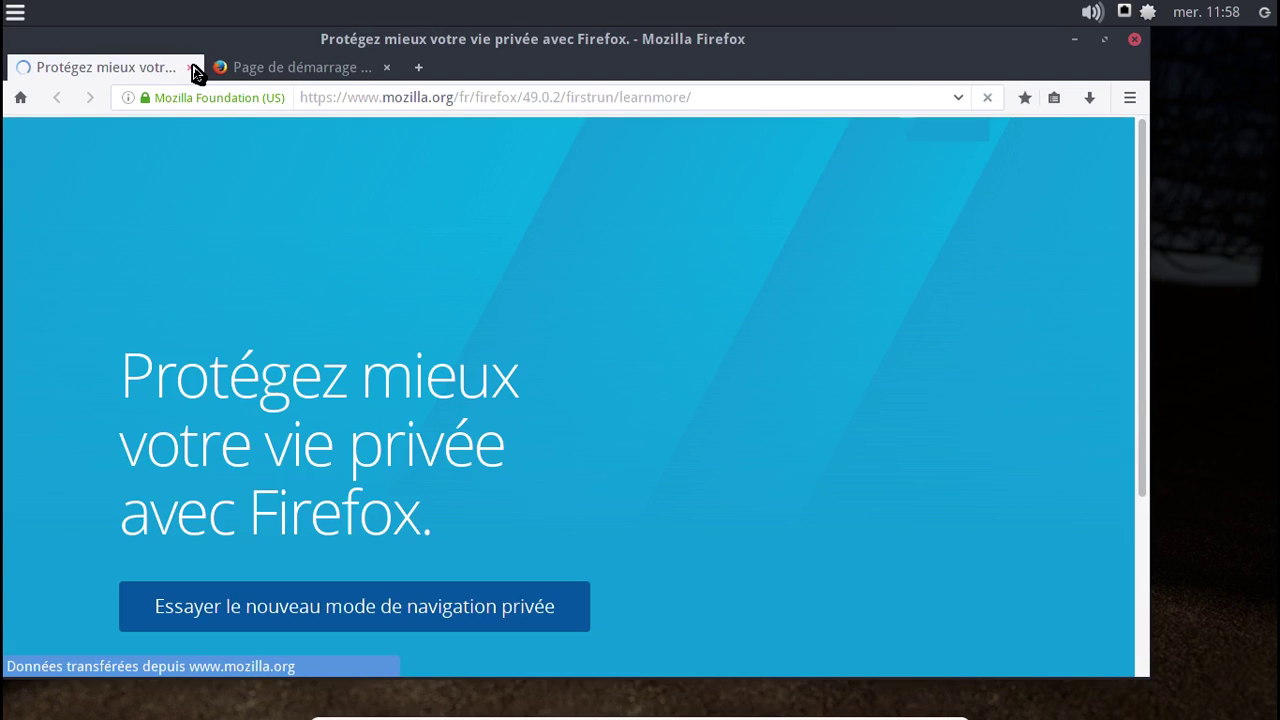
{"action": "left_click", "coordinate": [192, 67]}
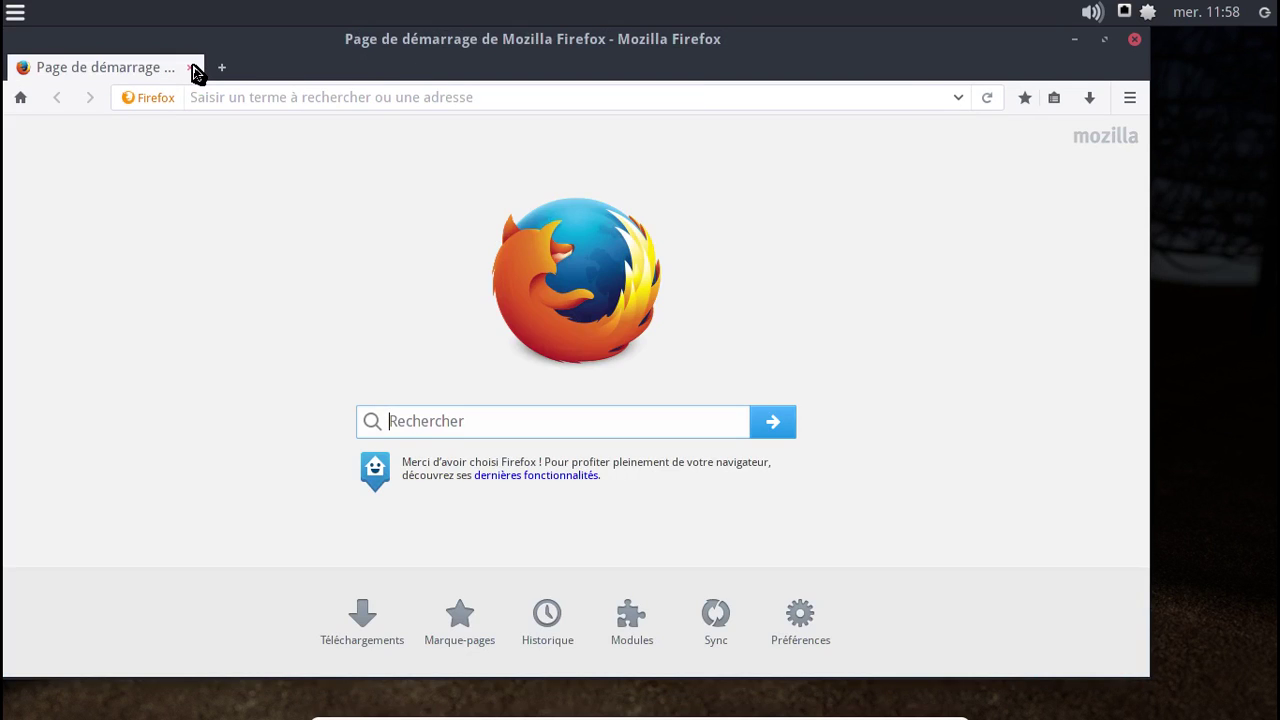
{"action": "left_click", "coordinate": [1130, 97]}
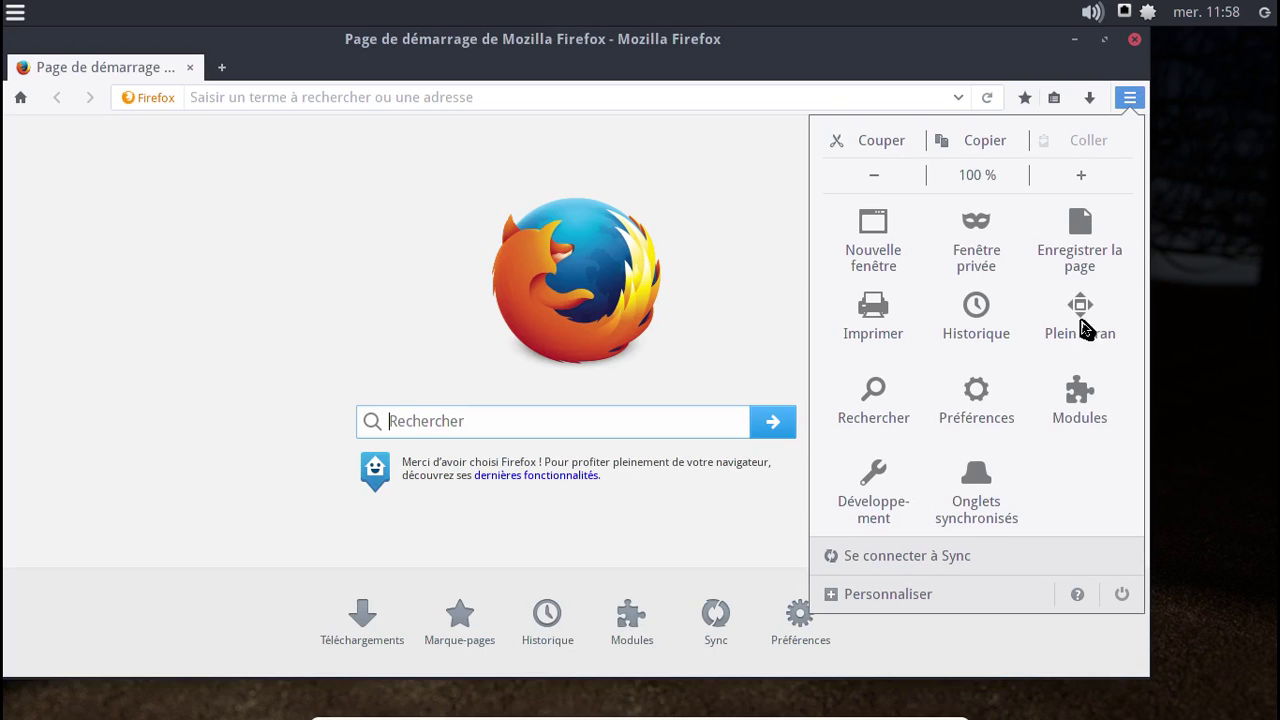
- Search the add-ons for 'ublock', install uBlock Origin and close the add-ons tab
{"action": "left_click", "coordinate": [1059, 430]}
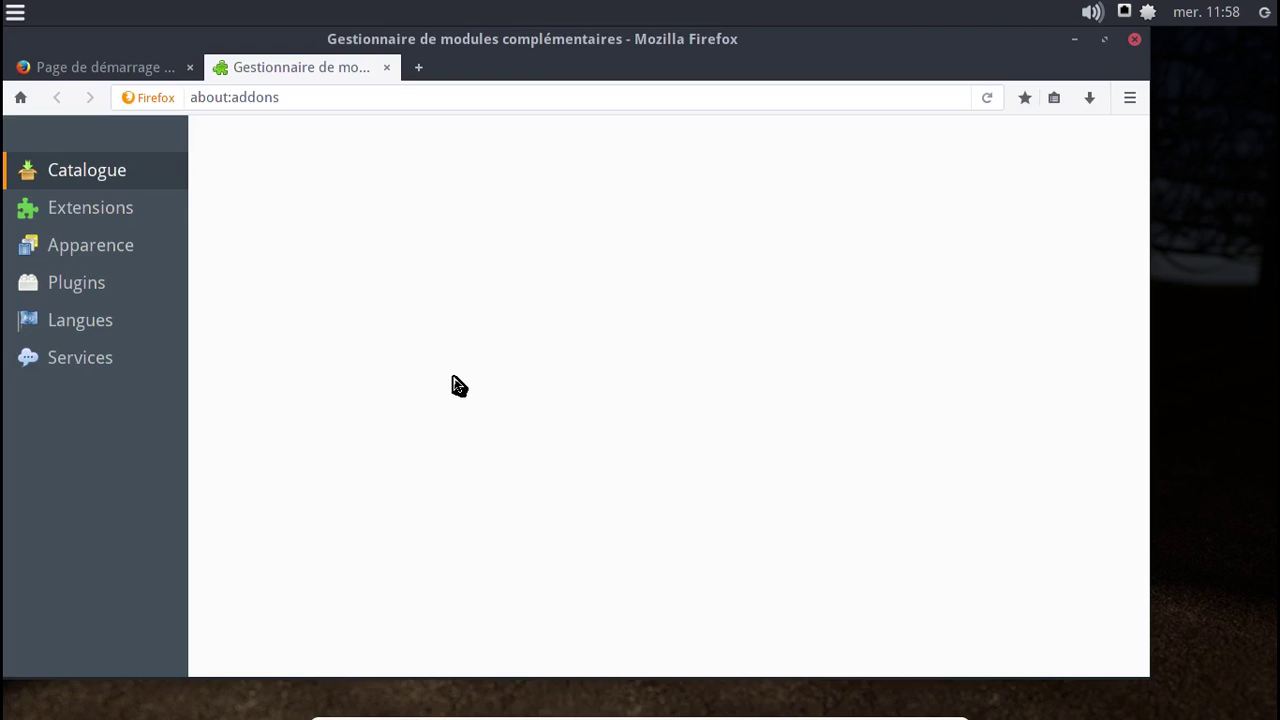
{"action": "left_click", "coordinate": [127, 209]}
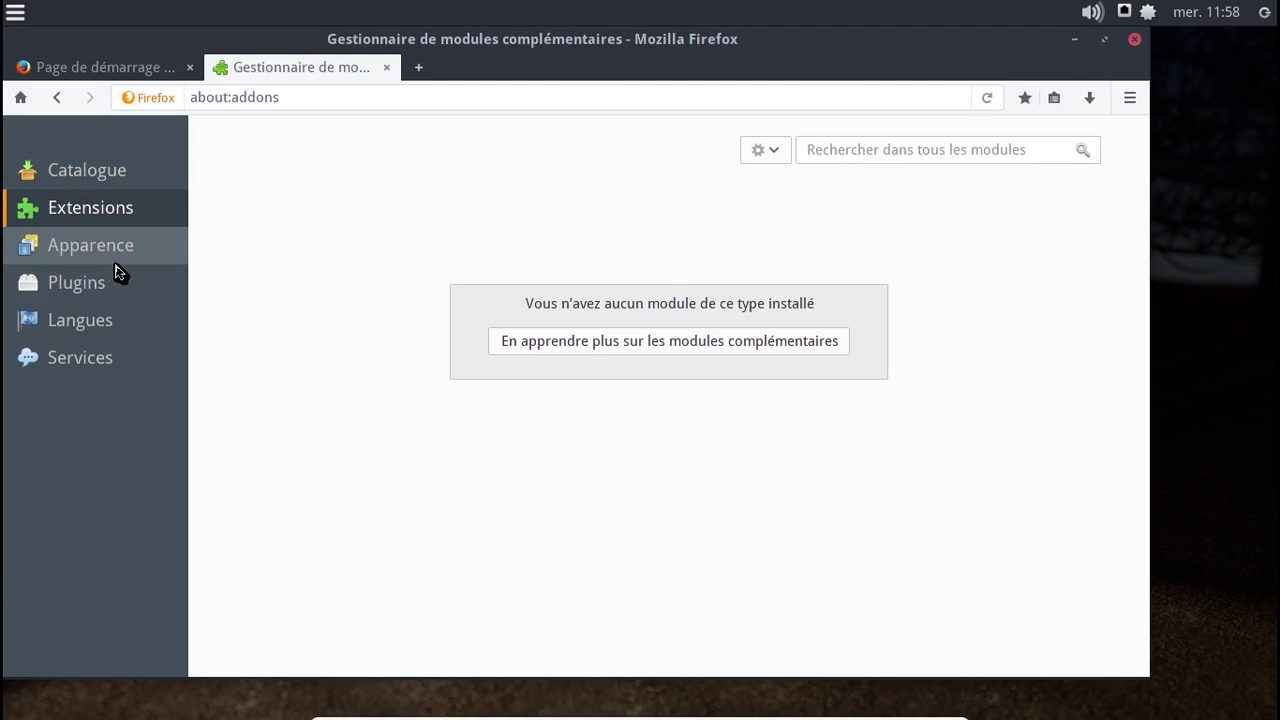
{"action": "left_click", "coordinate": [824, 152]}
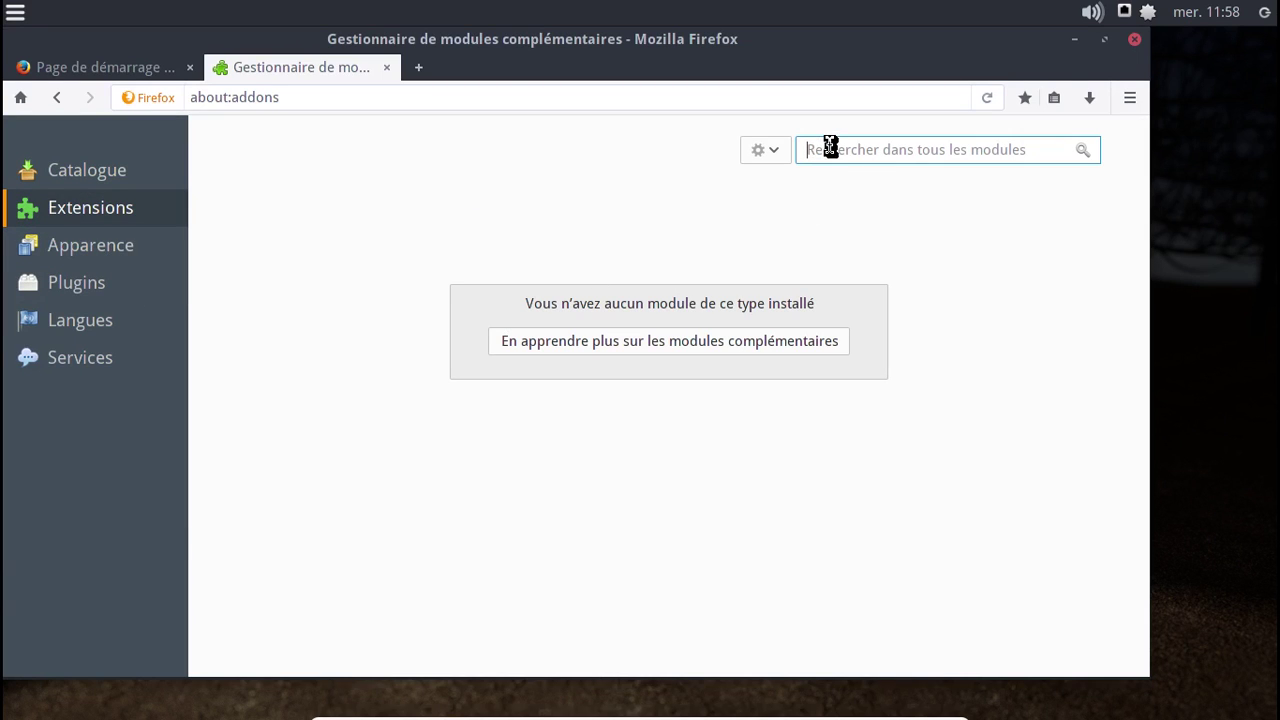
{"action": "type", "text": "ublock"}
{"action": "key", "text": "Return"}
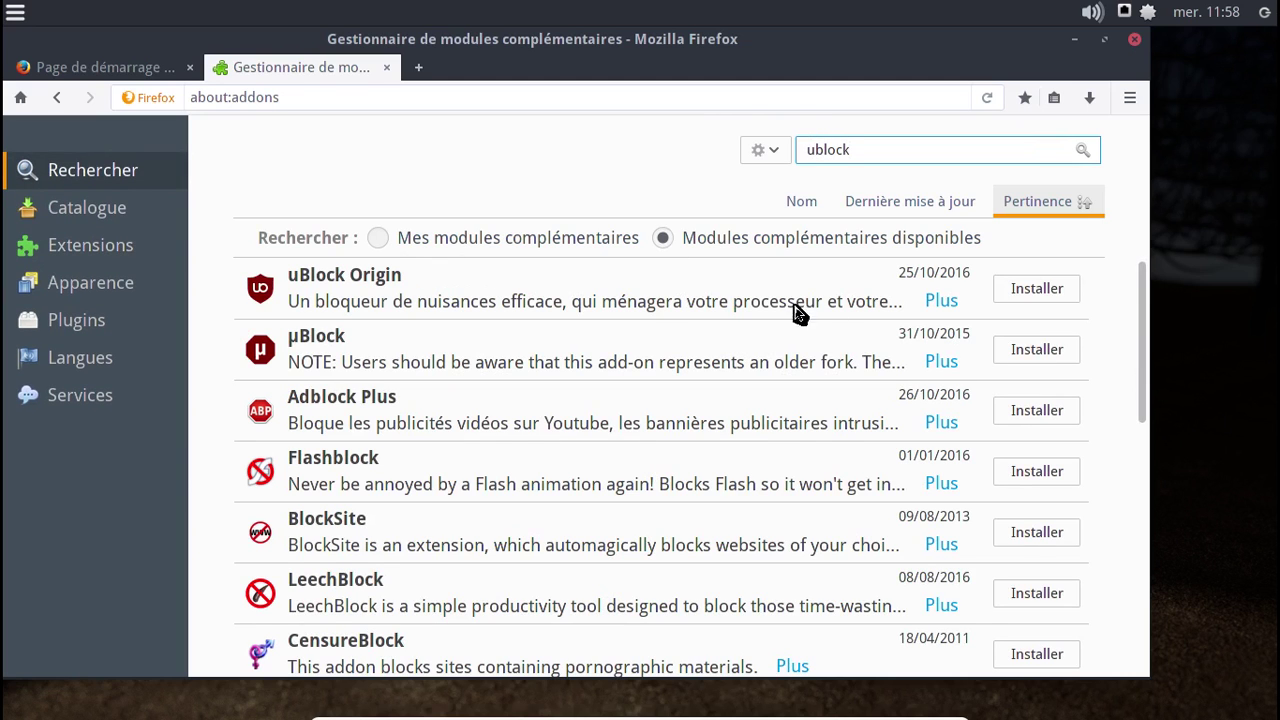
{"action": "left_click", "coordinate": [1021, 303]}
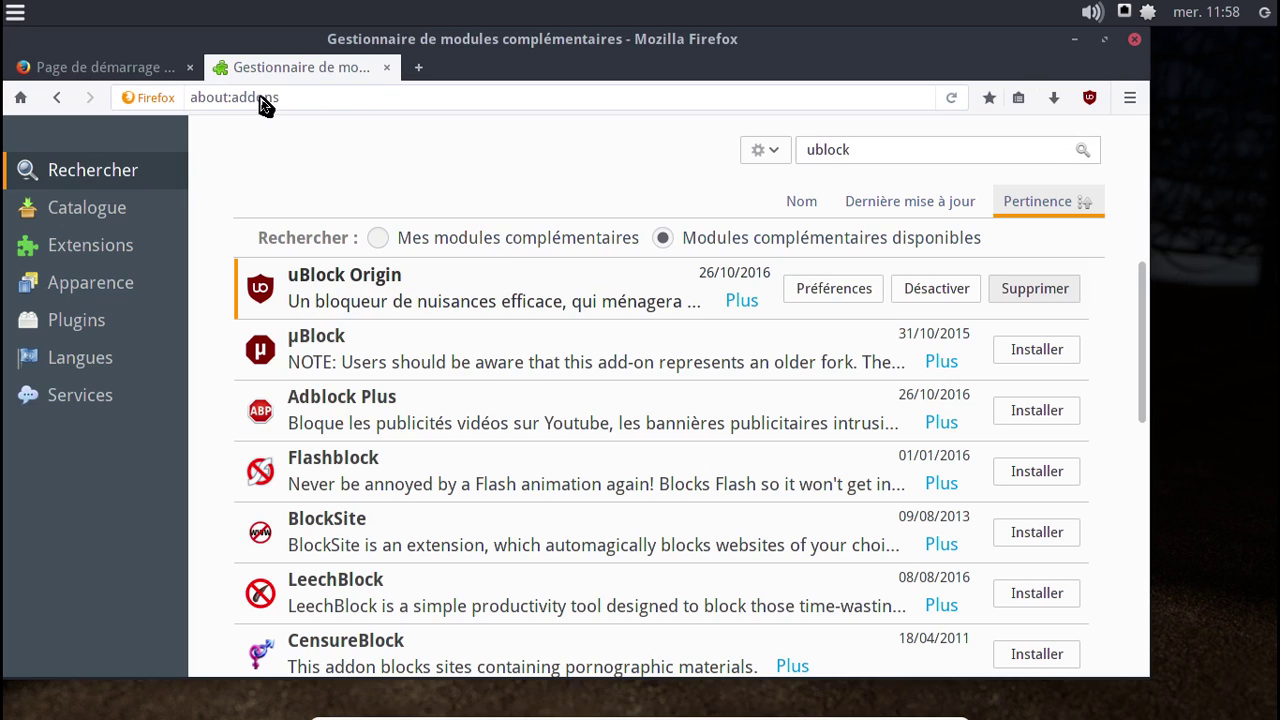
{"action": "left_click", "coordinate": [387, 69]}
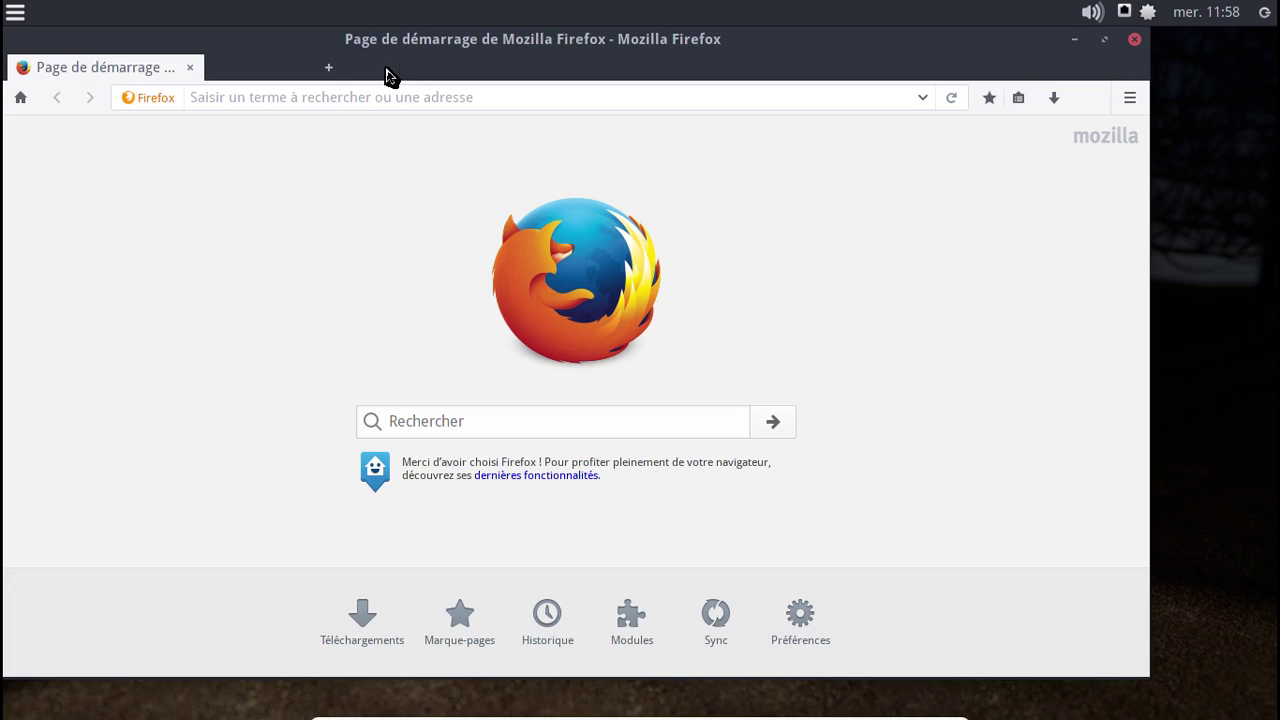
- Load swagarch.github.io and scroll down through the SwagArch site
{"action": "left_click", "coordinate": [272, 97]}
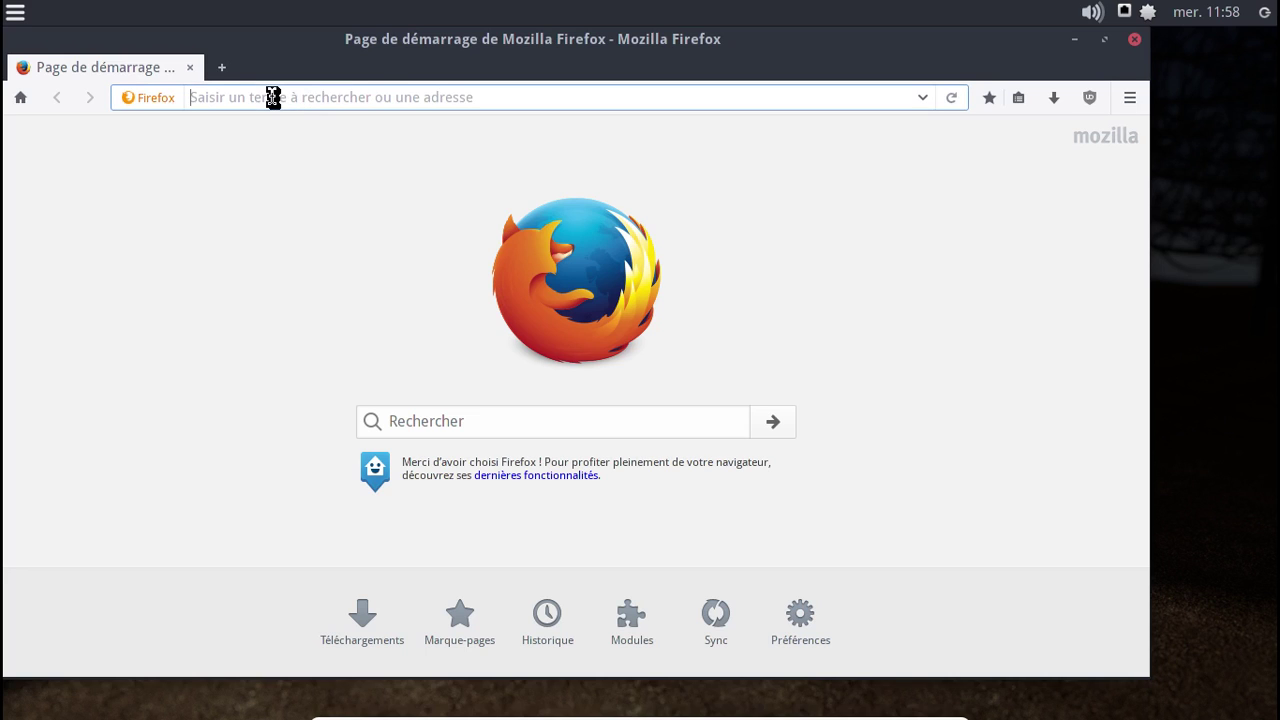
{"action": "type", "text": "swagarch"}
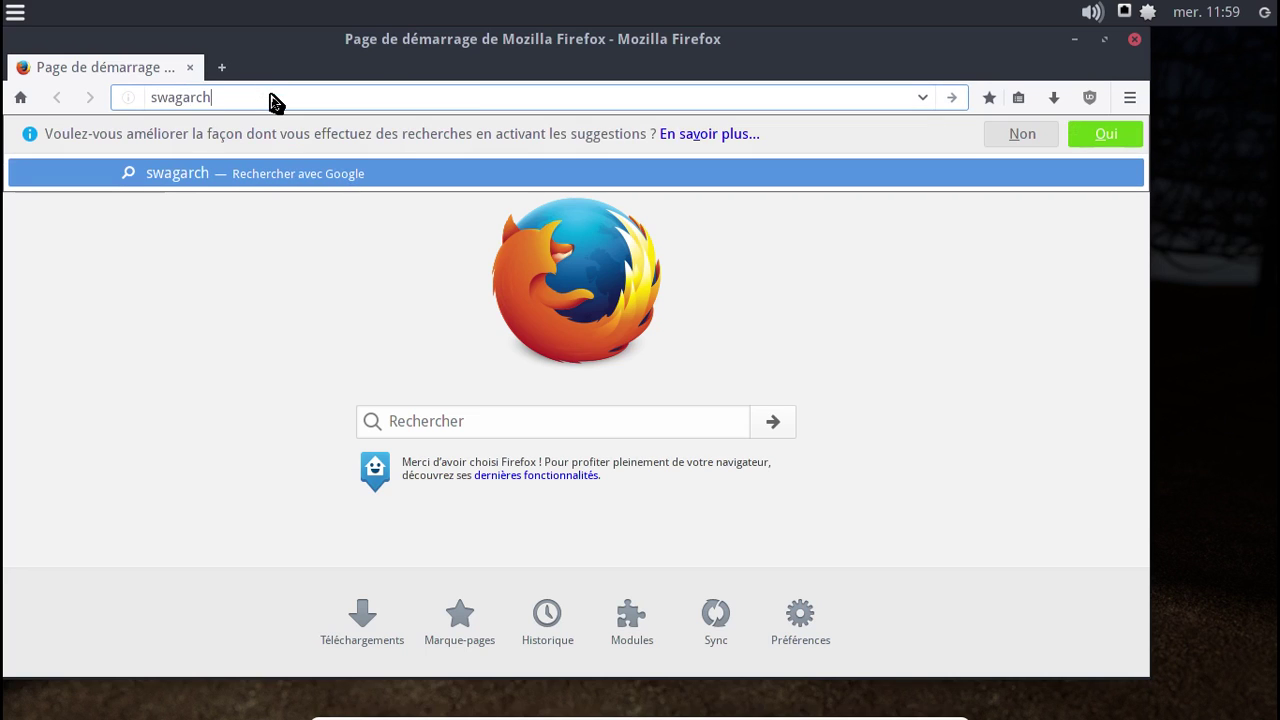
{"action": "type", "text": ".githu"}
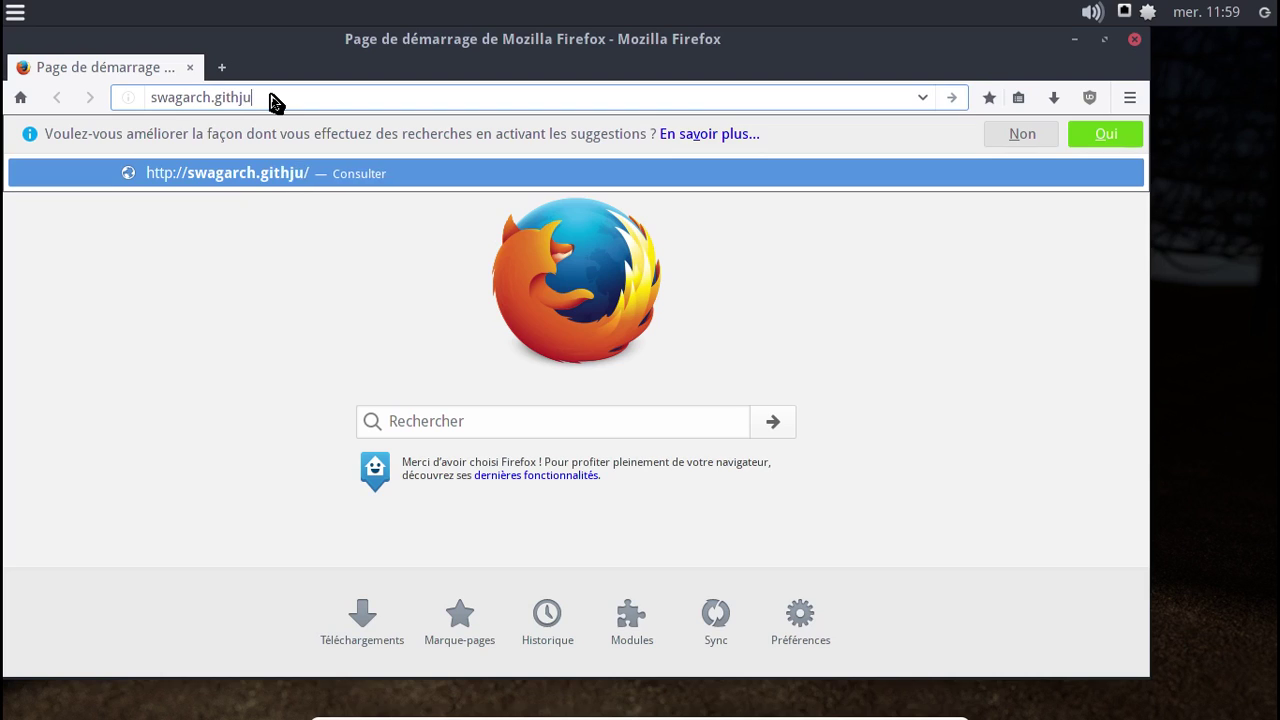
{"action": "type", "text": "b.io"}
{"action": "key", "text": "Return"}
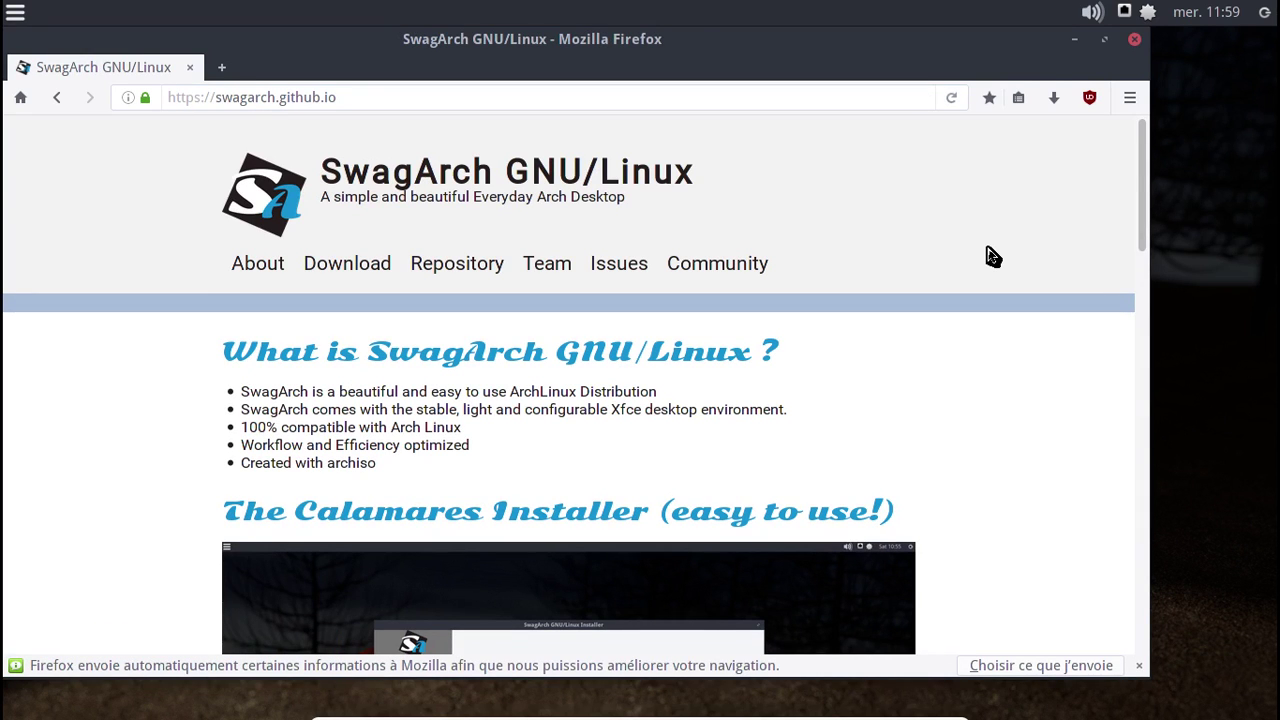
{"action": "scroll", "coordinate": [993, 257], "scroll_direction": "down", "scroll_amount": 6}
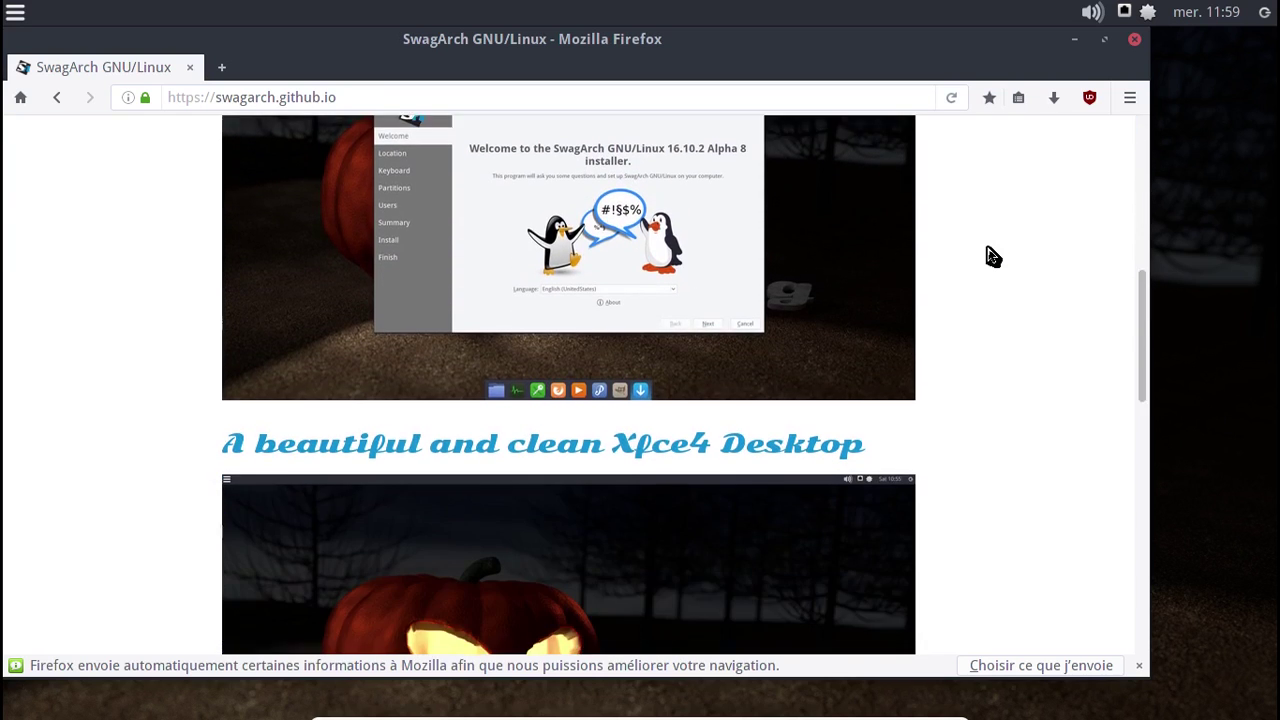
{"action": "scroll", "coordinate": [993, 257], "scroll_direction": "down", "scroll_amount": 6}
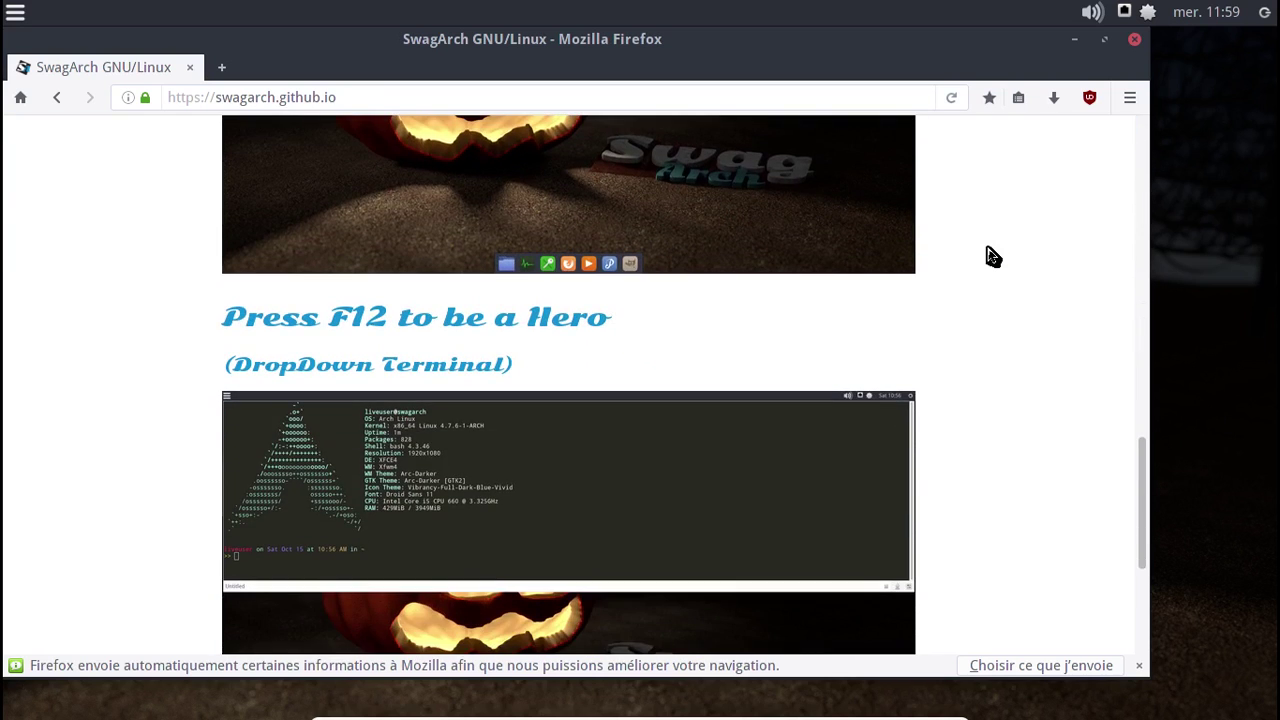
- Close the drop-down terminal with 'exit' and open the site's Issues link to GitHub
{"action": "key", "text": "F12"}
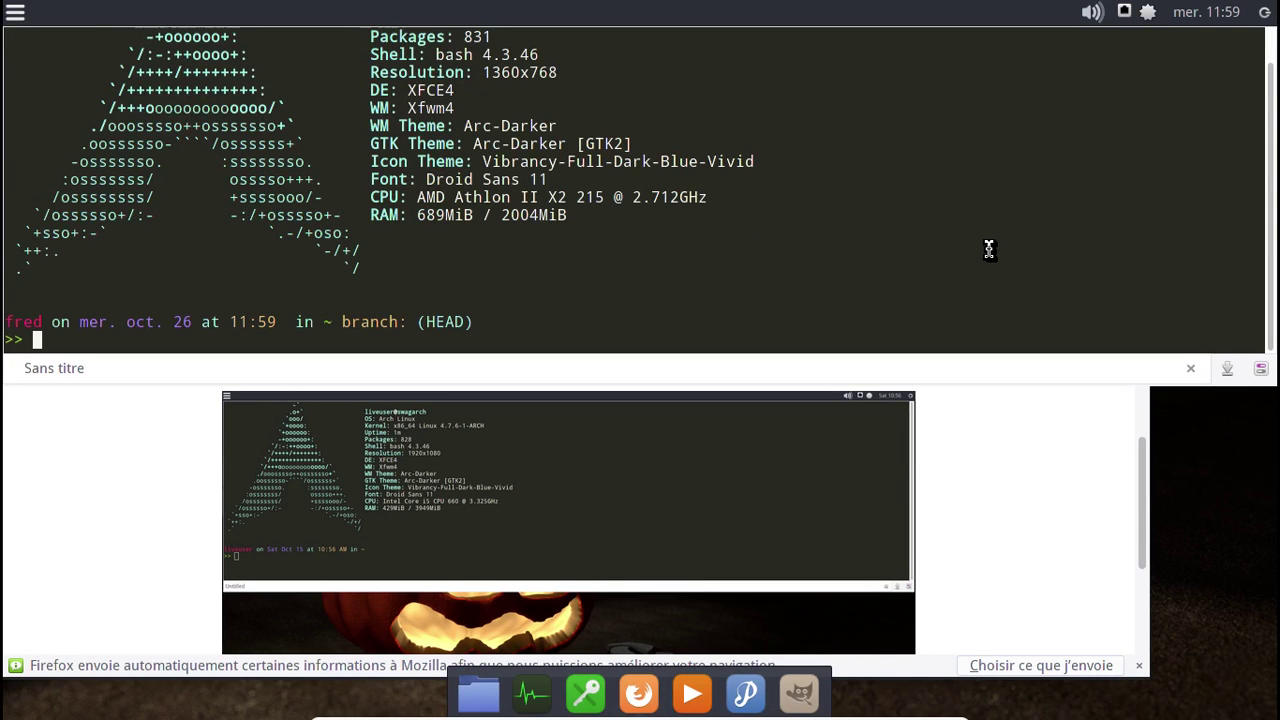
{"action": "type", "text": "exit"}
{"action": "key", "text": "Return"}
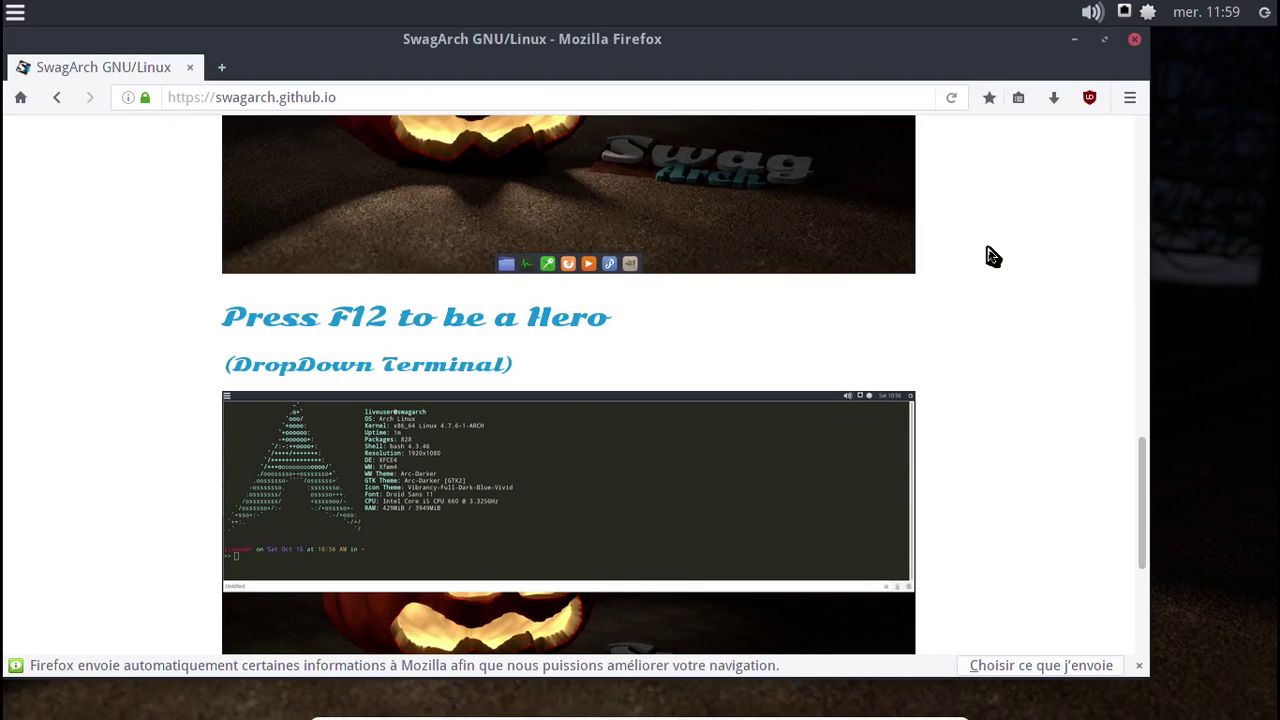
{"action": "scroll", "coordinate": [993, 257], "scroll_direction": "down", "scroll_amount": 5}
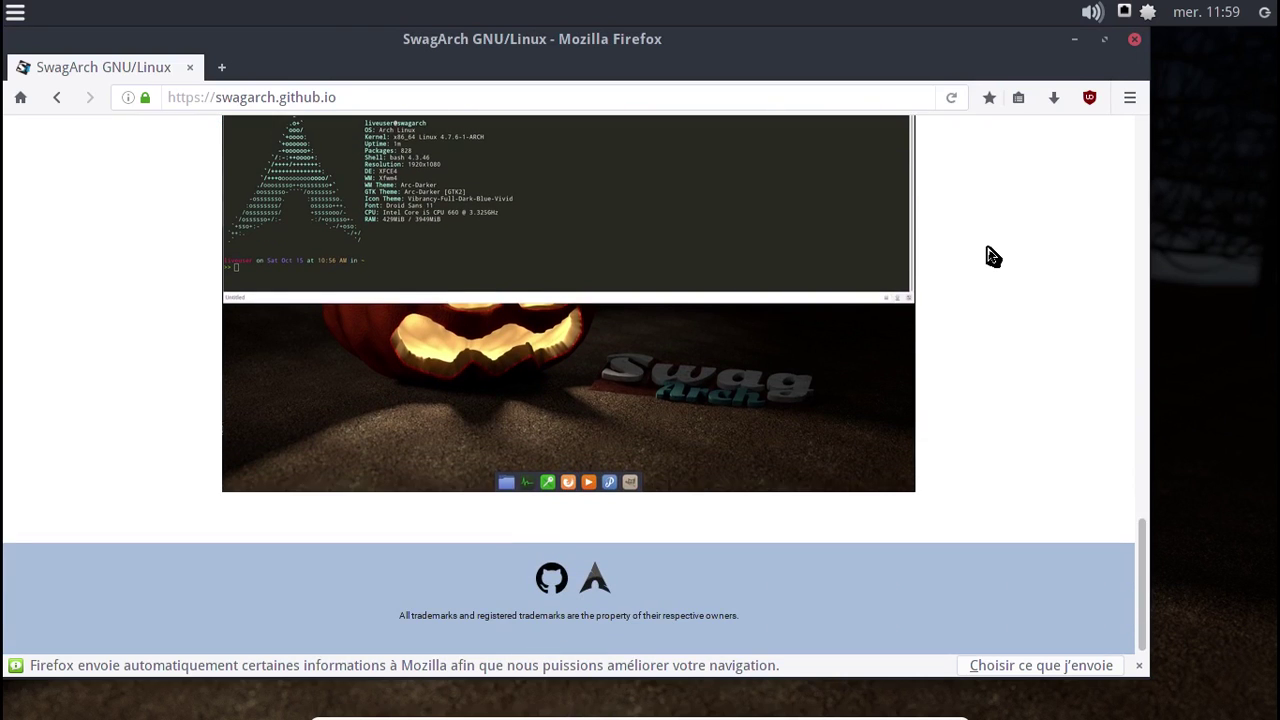
{"action": "left_click", "coordinate": [1143, 135]}
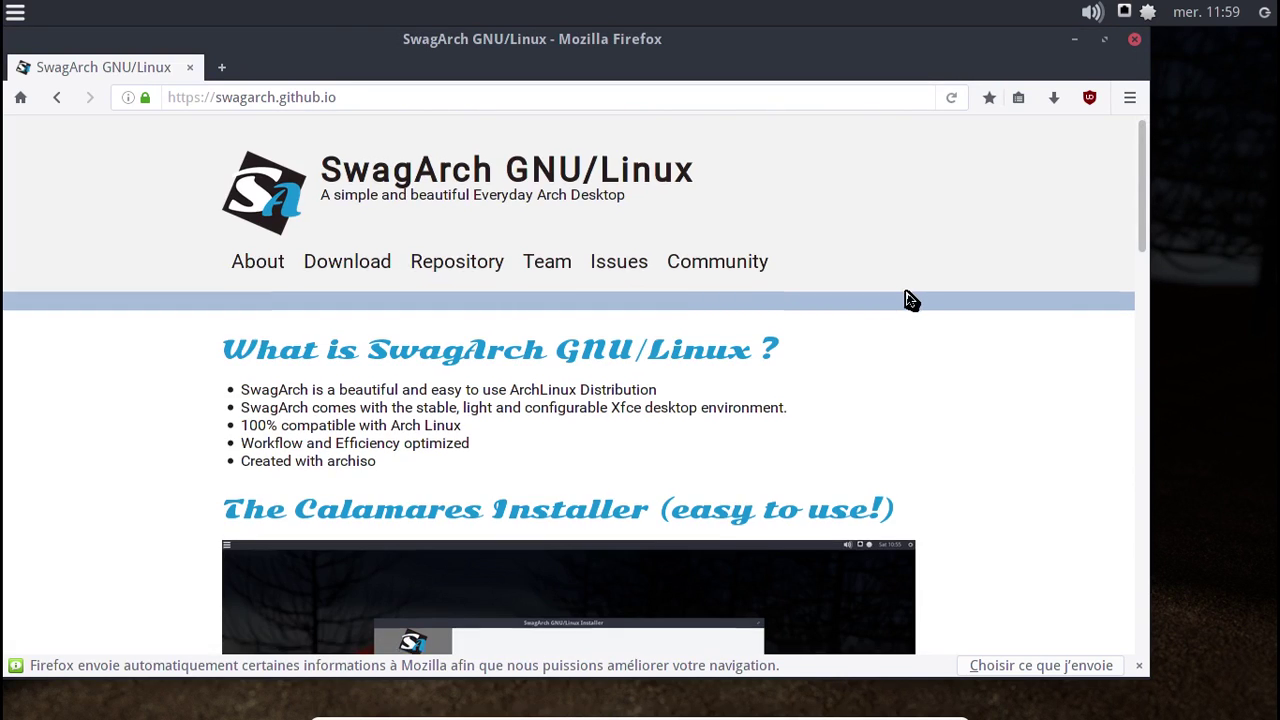
{"action": "scroll", "coordinate": [907, 300], "scroll_direction": "down", "scroll_amount": 2}
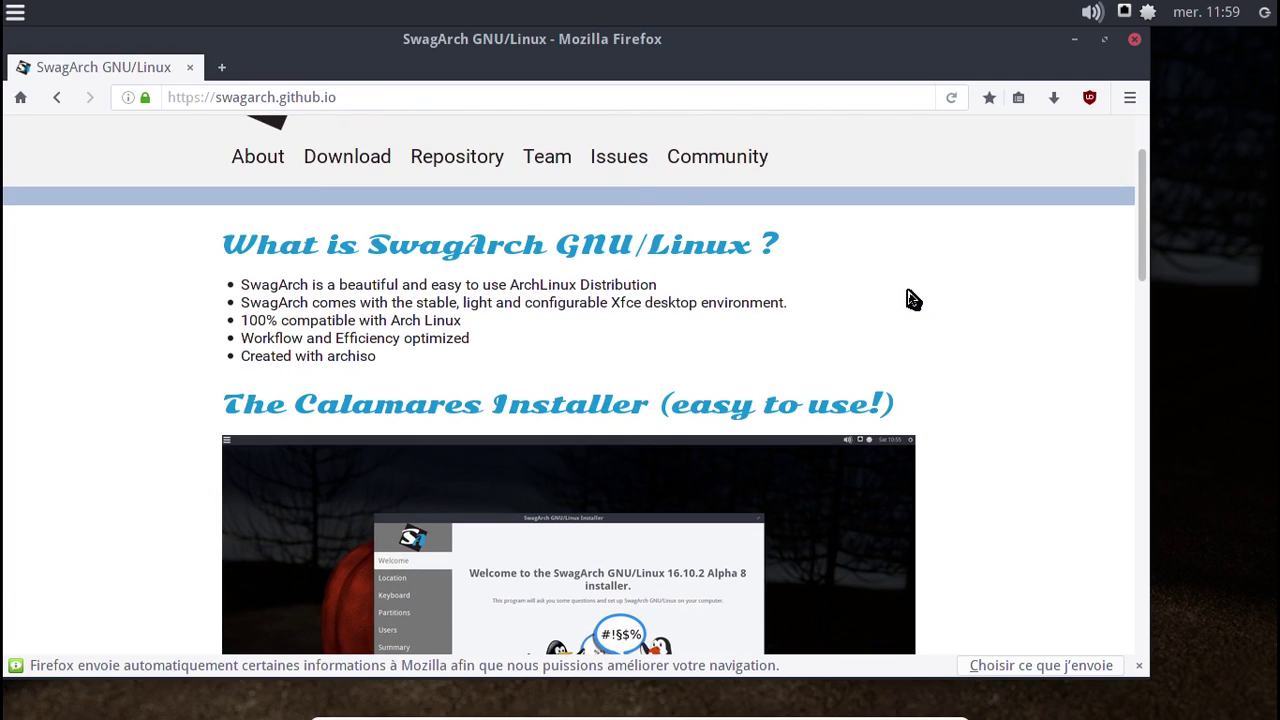
{"action": "left_click", "coordinate": [605, 160]}
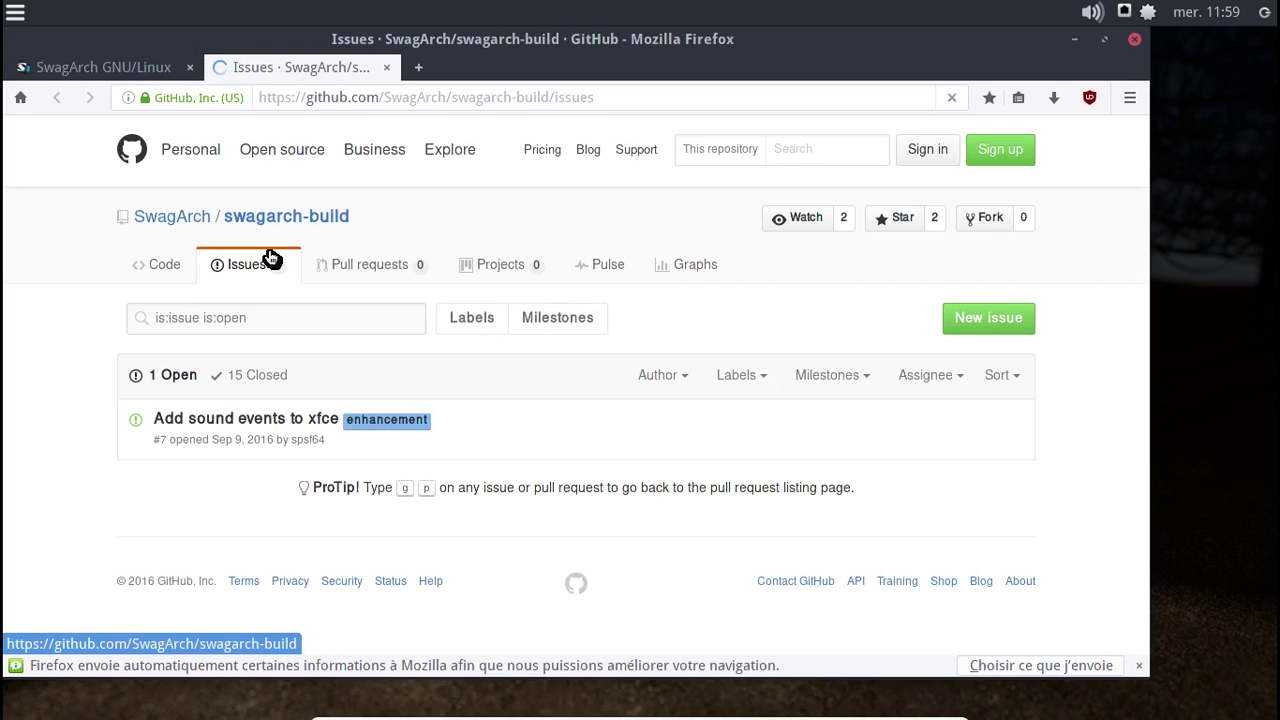
- Go to the SwagArch GitHub organization and look at the desktop-settings repository
{"action": "left_click", "coordinate": [168, 222]}
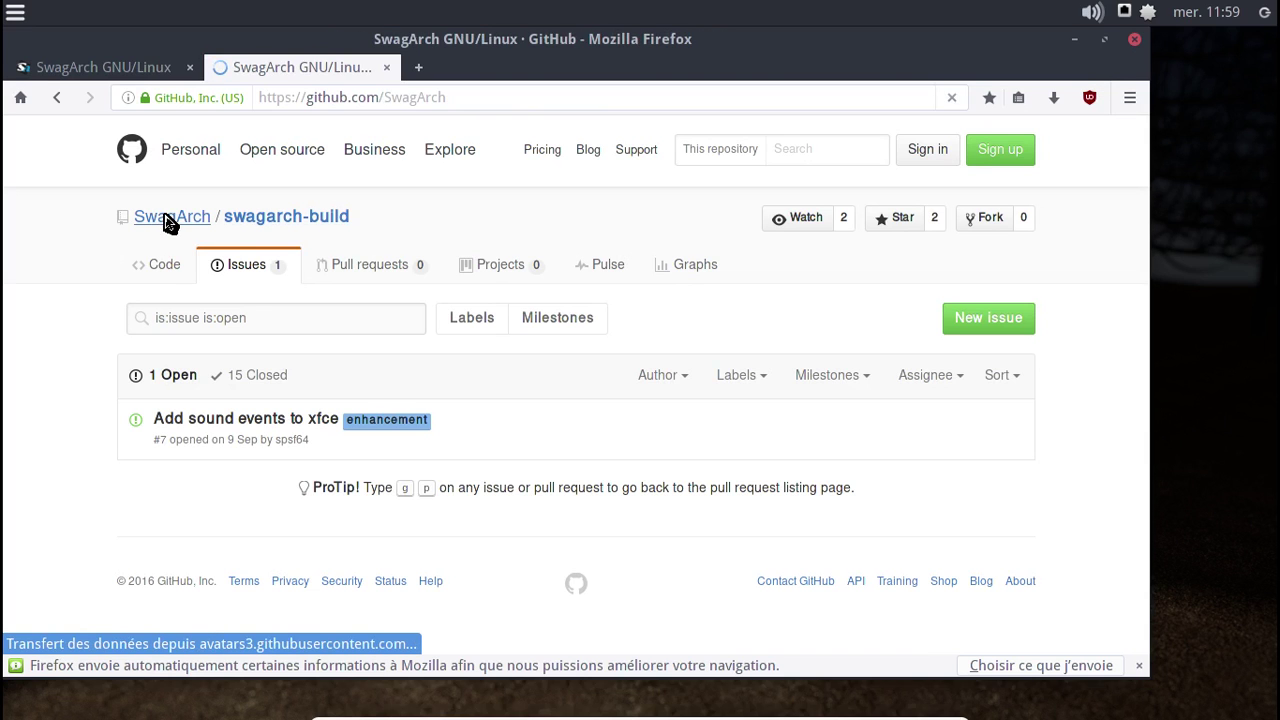
{"action": "scroll", "coordinate": [518, 448], "scroll_direction": "down", "scroll_amount": 3}
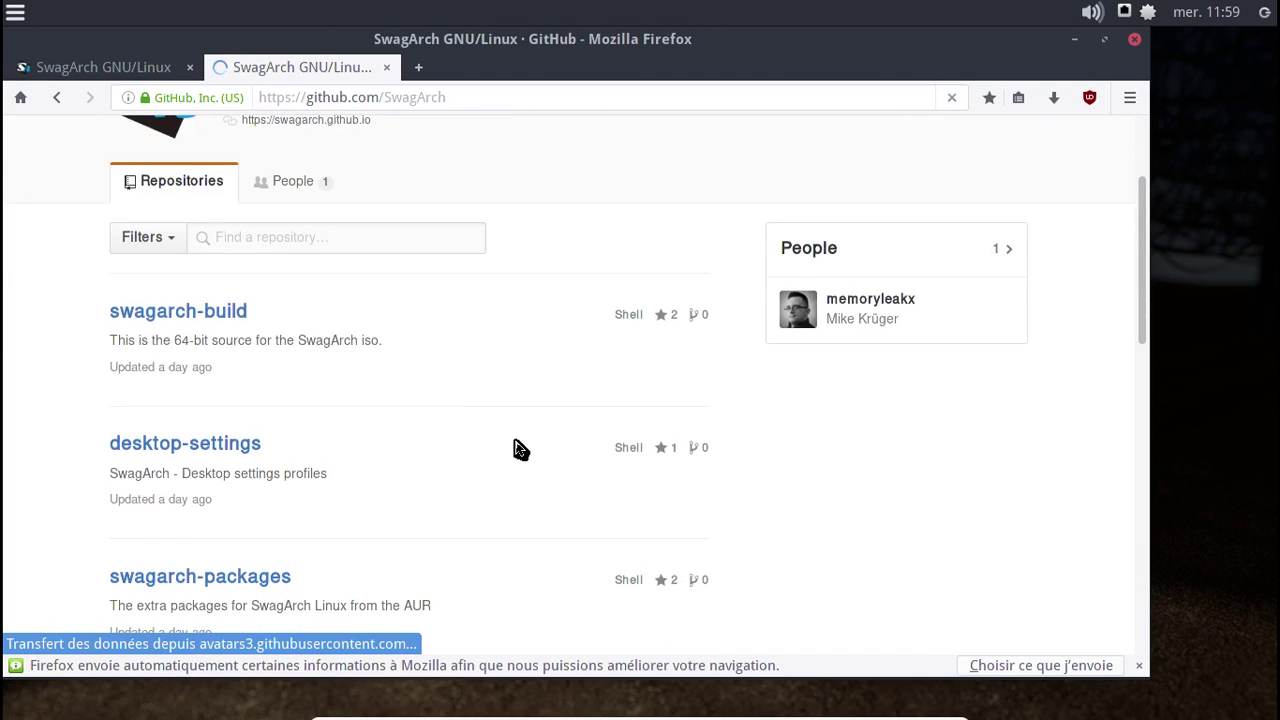
{"action": "scroll", "coordinate": [520, 449], "scroll_direction": "down", "scroll_amount": 4}
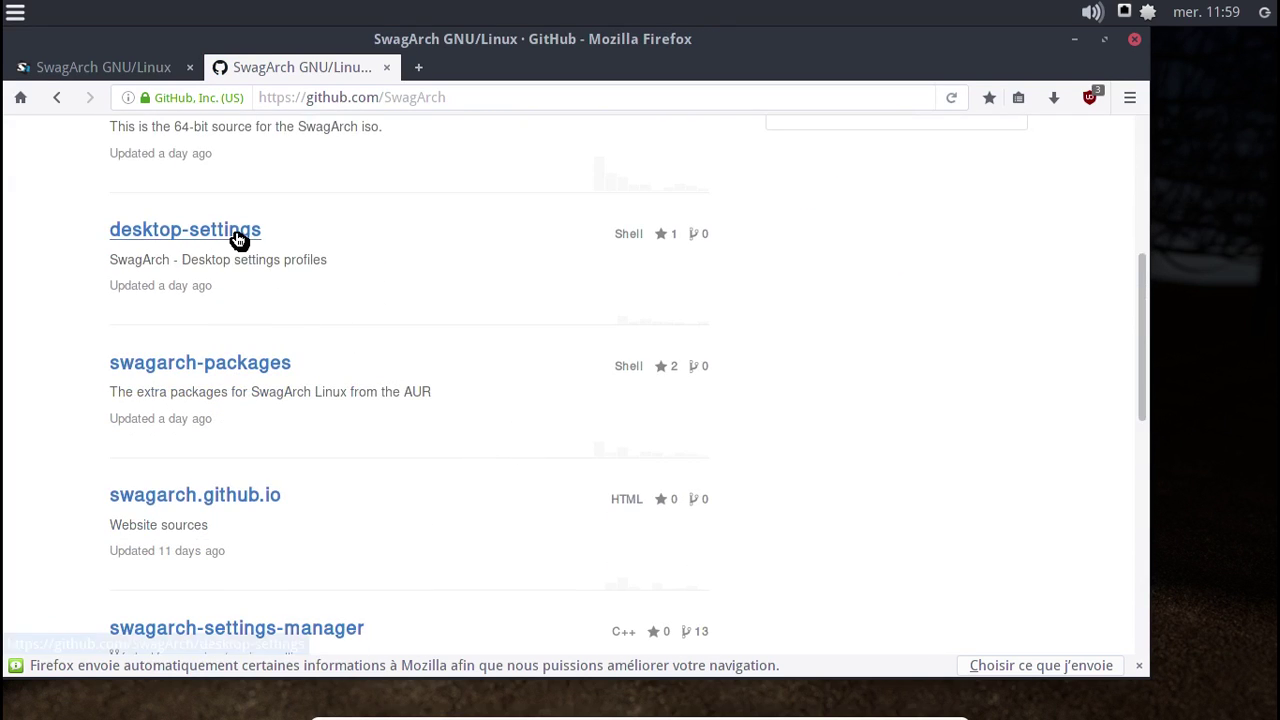
{"action": "left_click", "coordinate": [239, 240]}
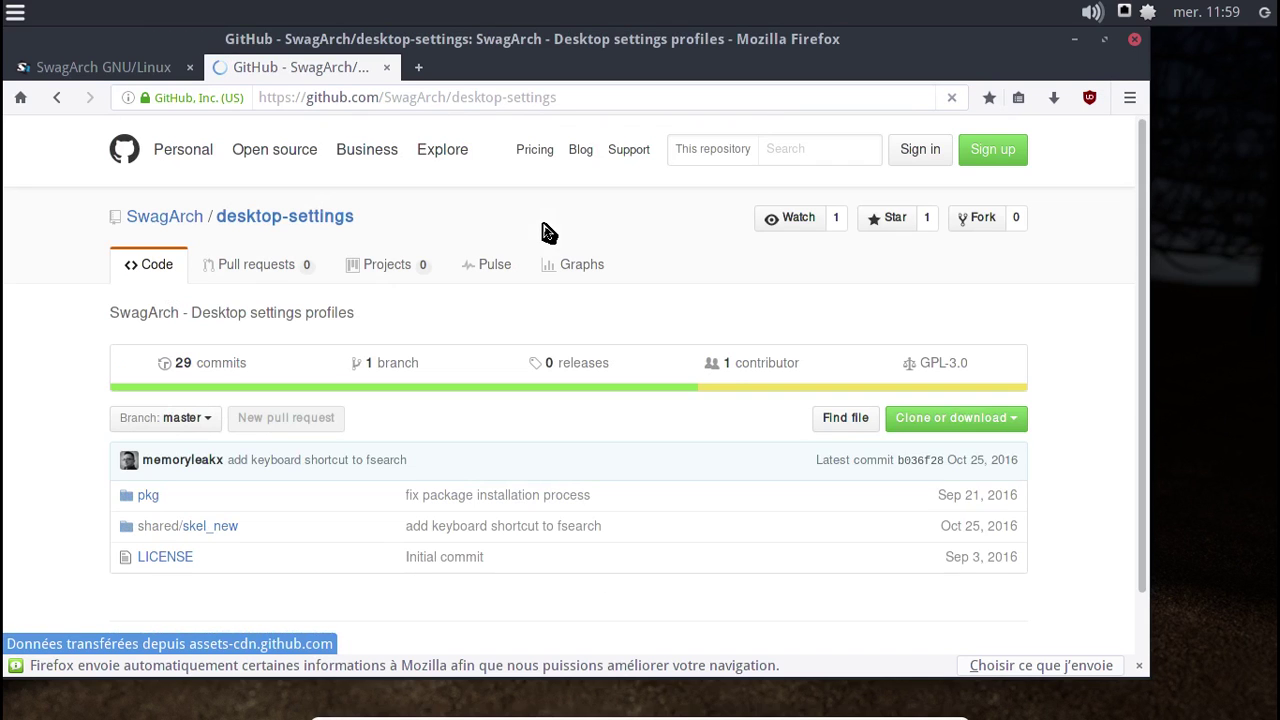
{"action": "left_click", "coordinate": [60, 100]}
- Open swagarch-settings-manager and read its README down to the Execution section
{"action": "scroll", "coordinate": [363, 457], "scroll_direction": "down", "scroll_amount": 4}
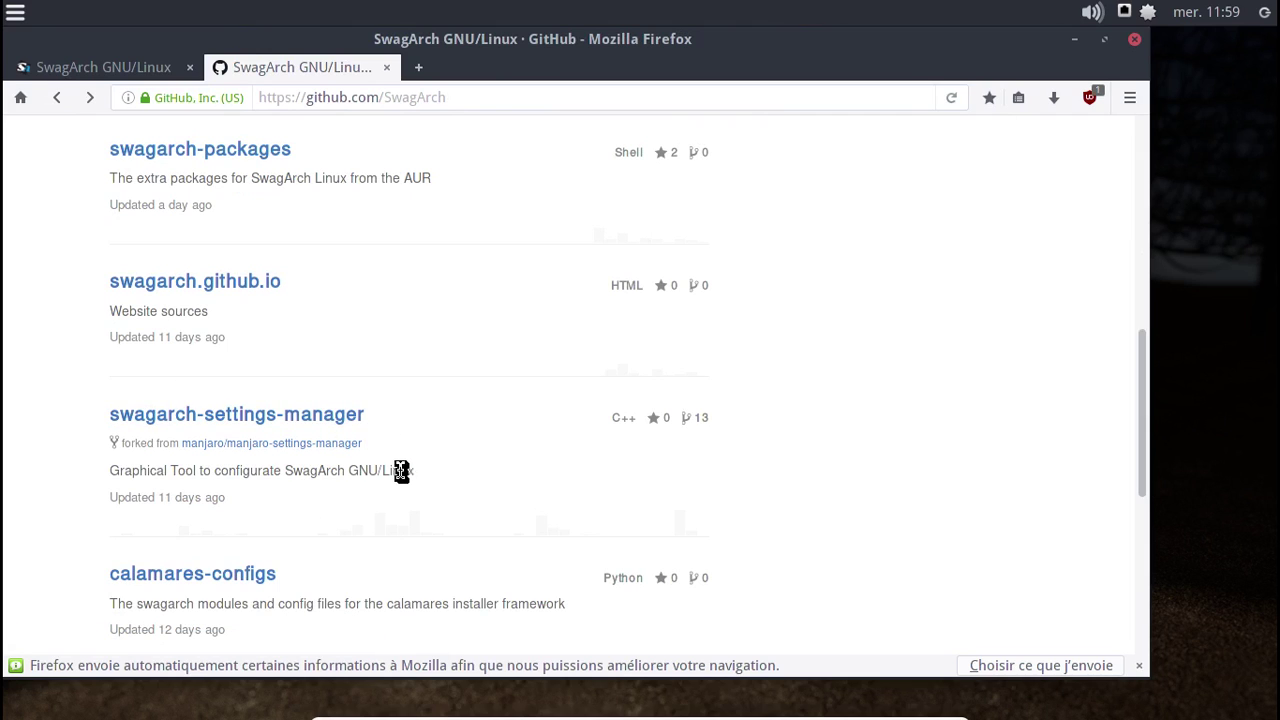
{"action": "left_click", "coordinate": [312, 424]}
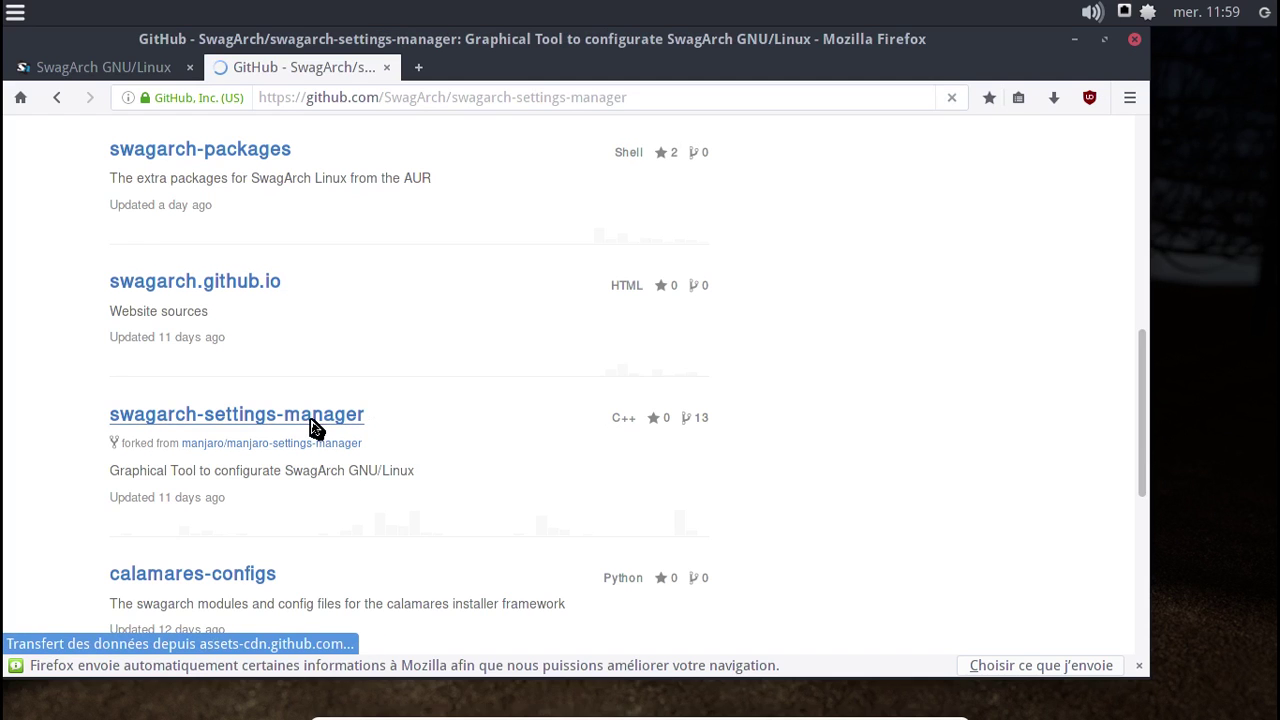
{"action": "scroll", "coordinate": [312, 428], "scroll_direction": "down", "scroll_amount": 3}
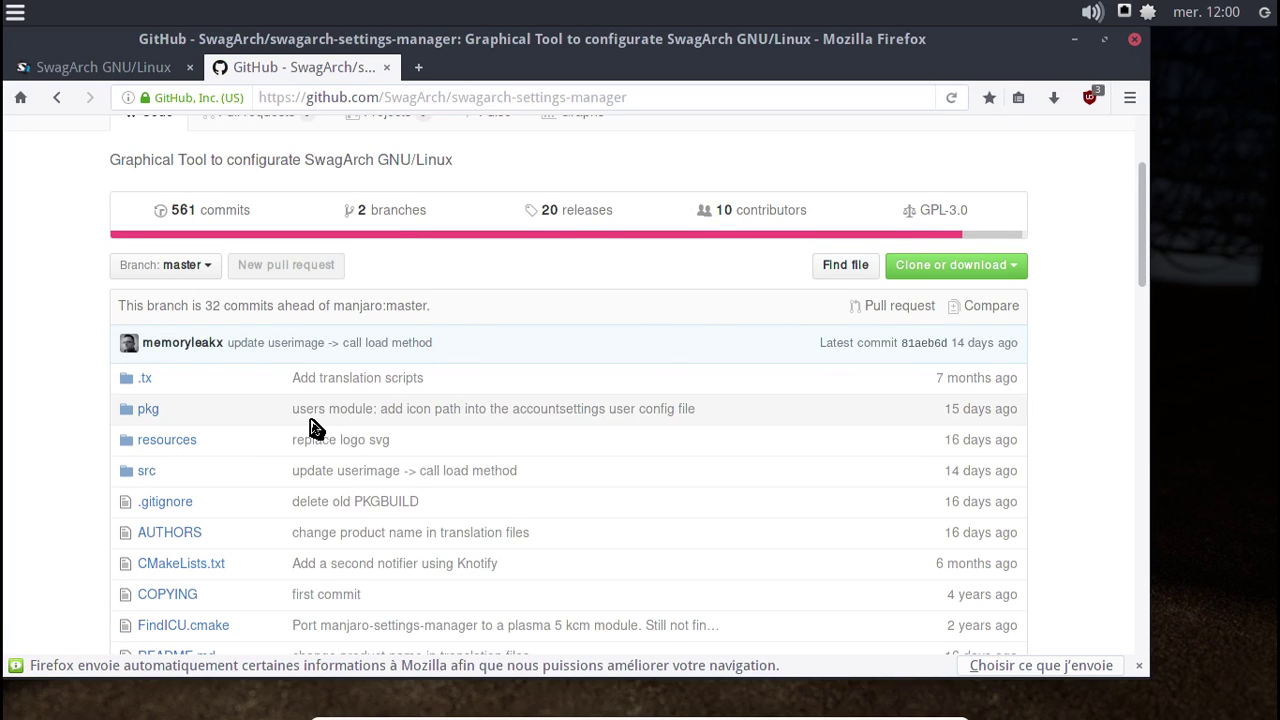
{"action": "scroll", "coordinate": [312, 428], "scroll_direction": "down", "scroll_amount": 10}
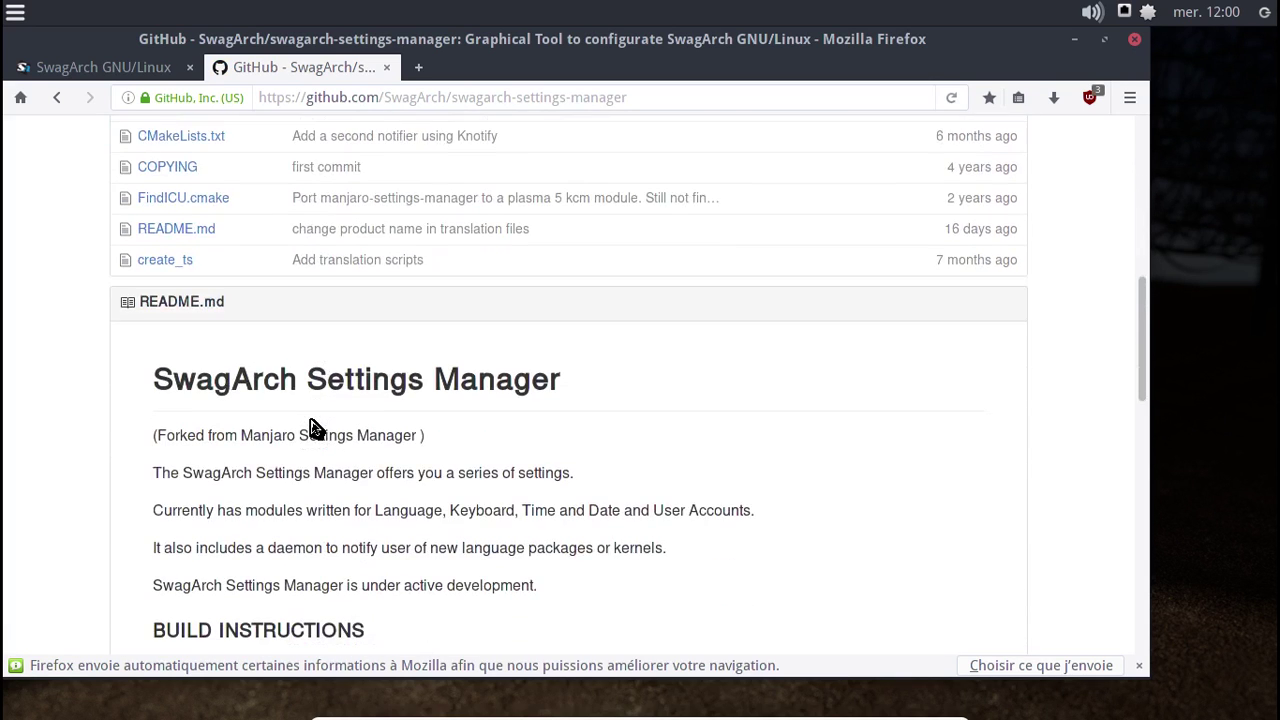
{"action": "scroll", "coordinate": [312, 428], "scroll_direction": "down", "scroll_amount": 3}
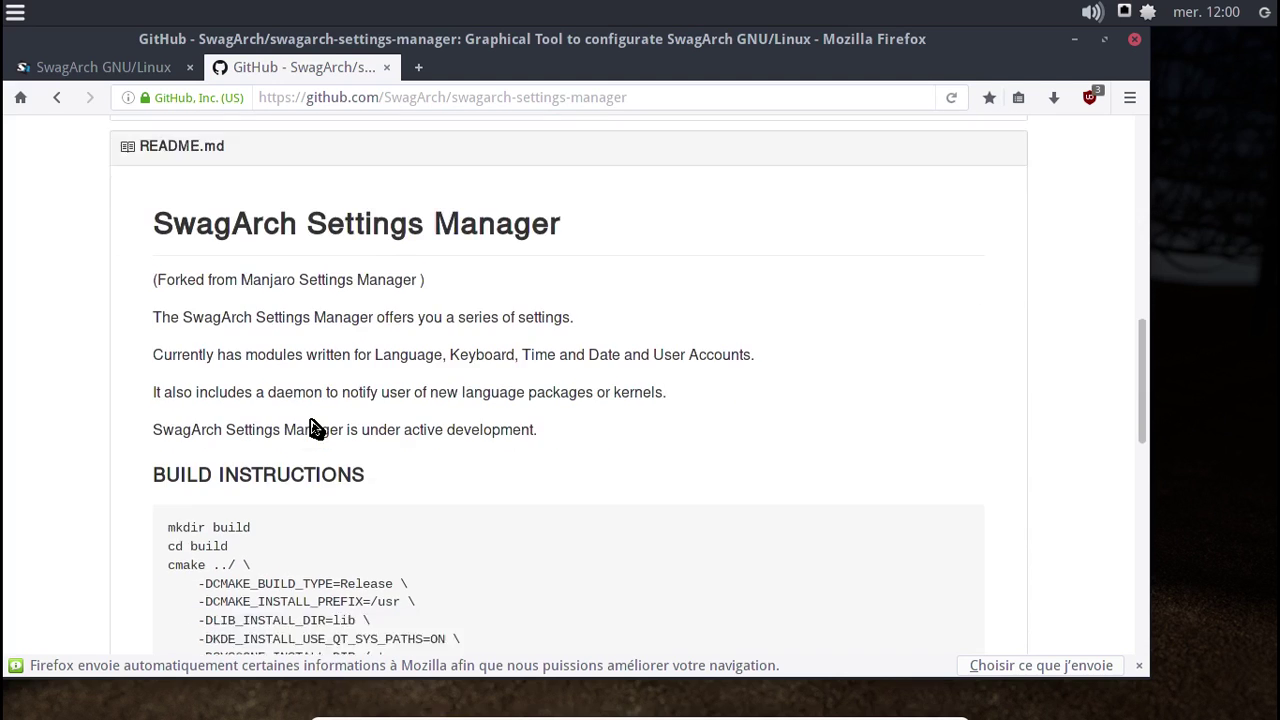
{"action": "scroll", "coordinate": [312, 428], "scroll_direction": "down", "scroll_amount": 4}
{"action": "scroll", "coordinate": [312, 428], "scroll_direction": "down", "scroll_amount": 8}
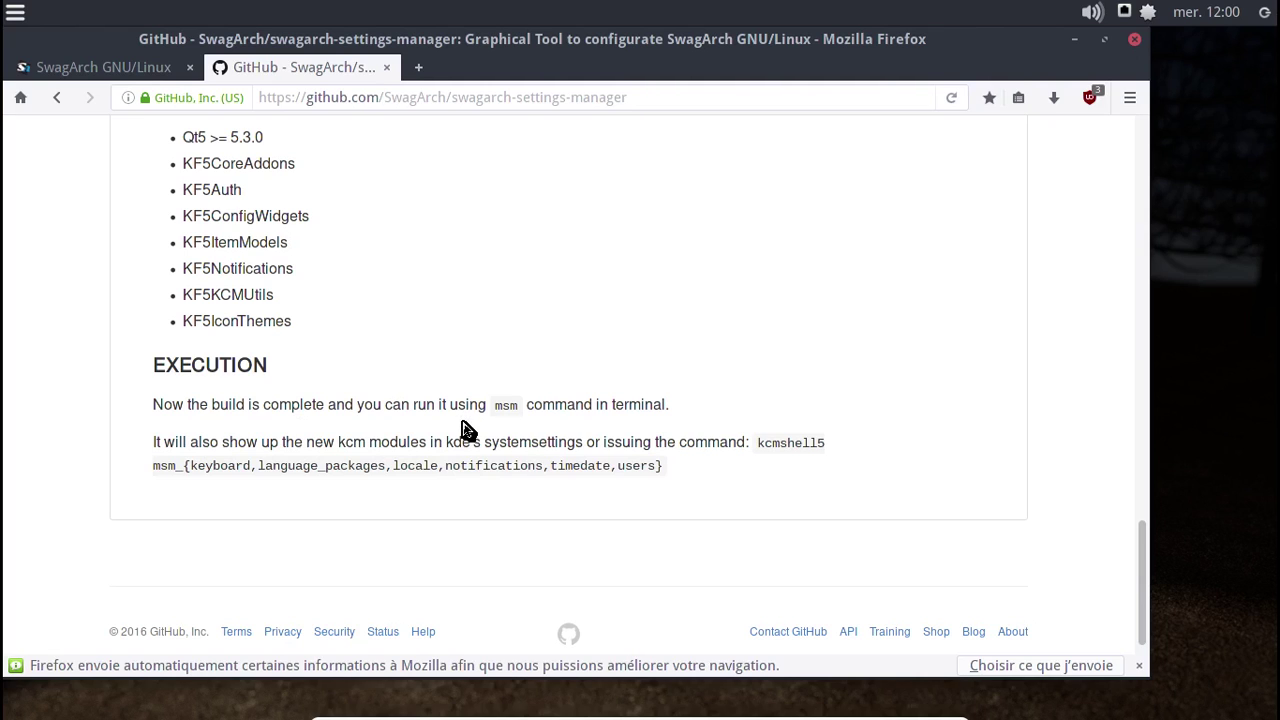
{"action": "left_click", "coordinate": [1136, 42]}
- Close Firefox and open the package manager from the tray updater icon
{"action": "left_click", "coordinate": [780, 411]}
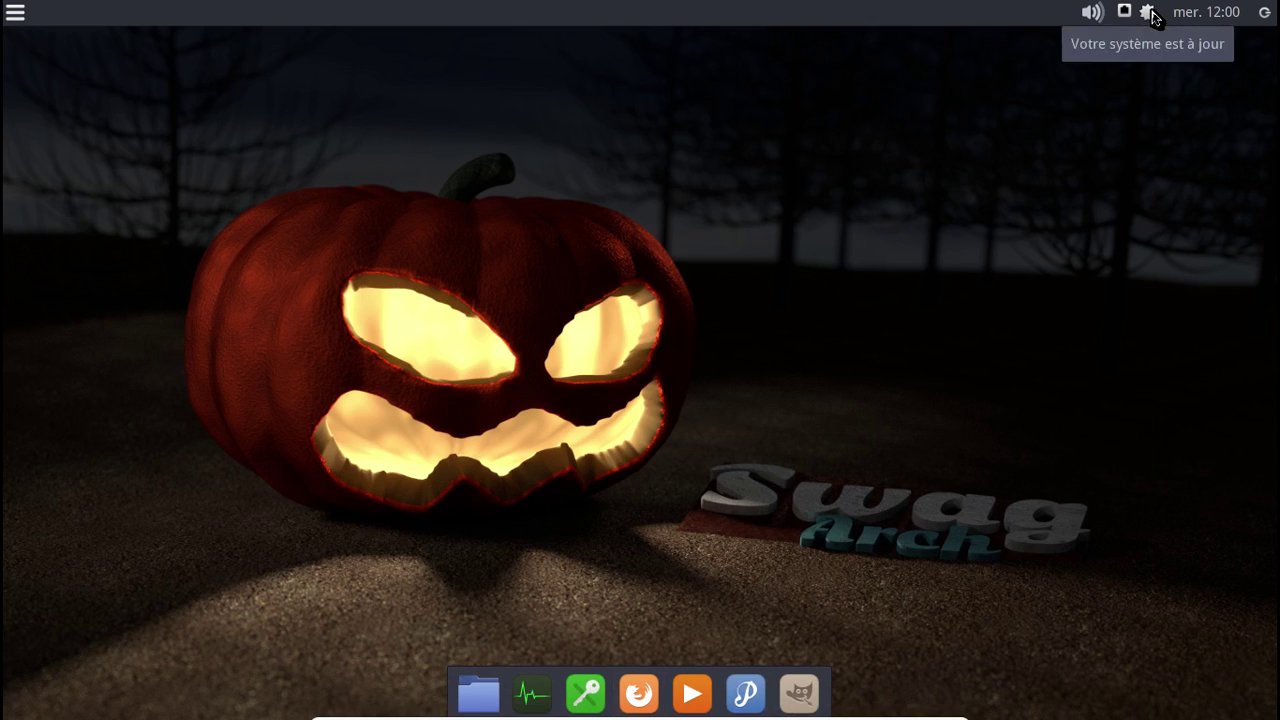
{"action": "right_click", "coordinate": [1147, 12]}
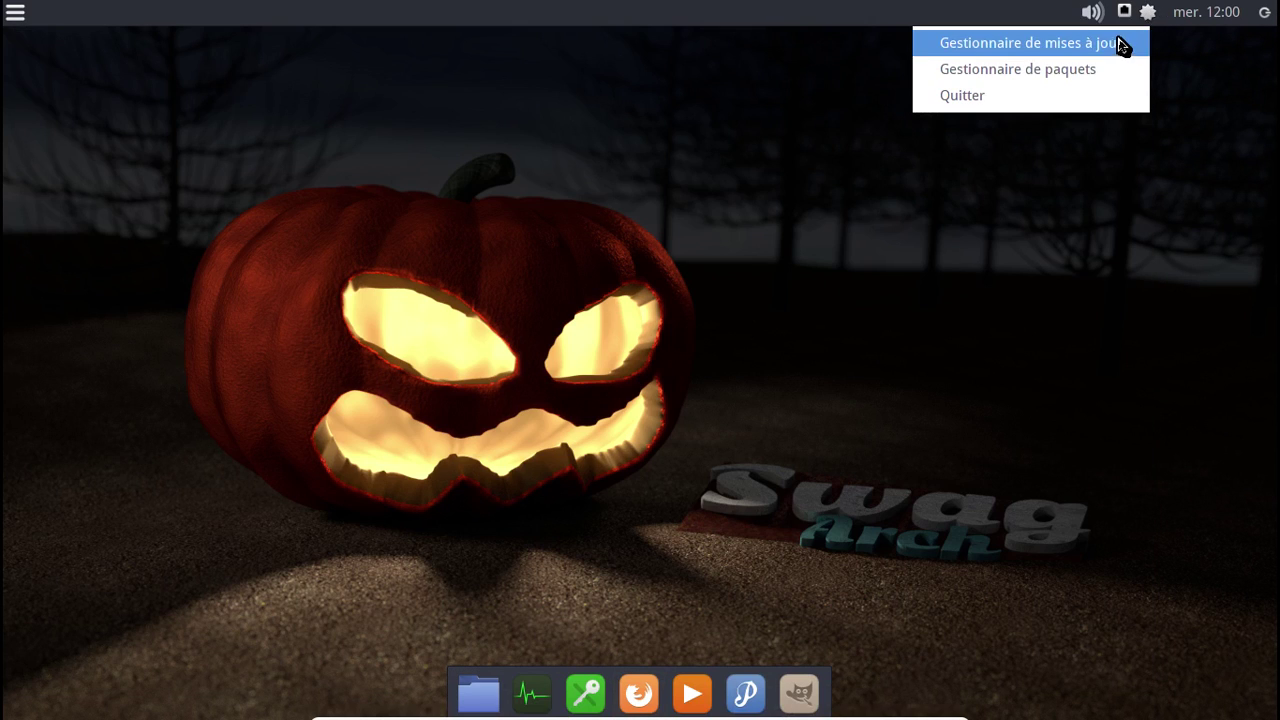
{"action": "left_click", "coordinate": [1098, 67]}
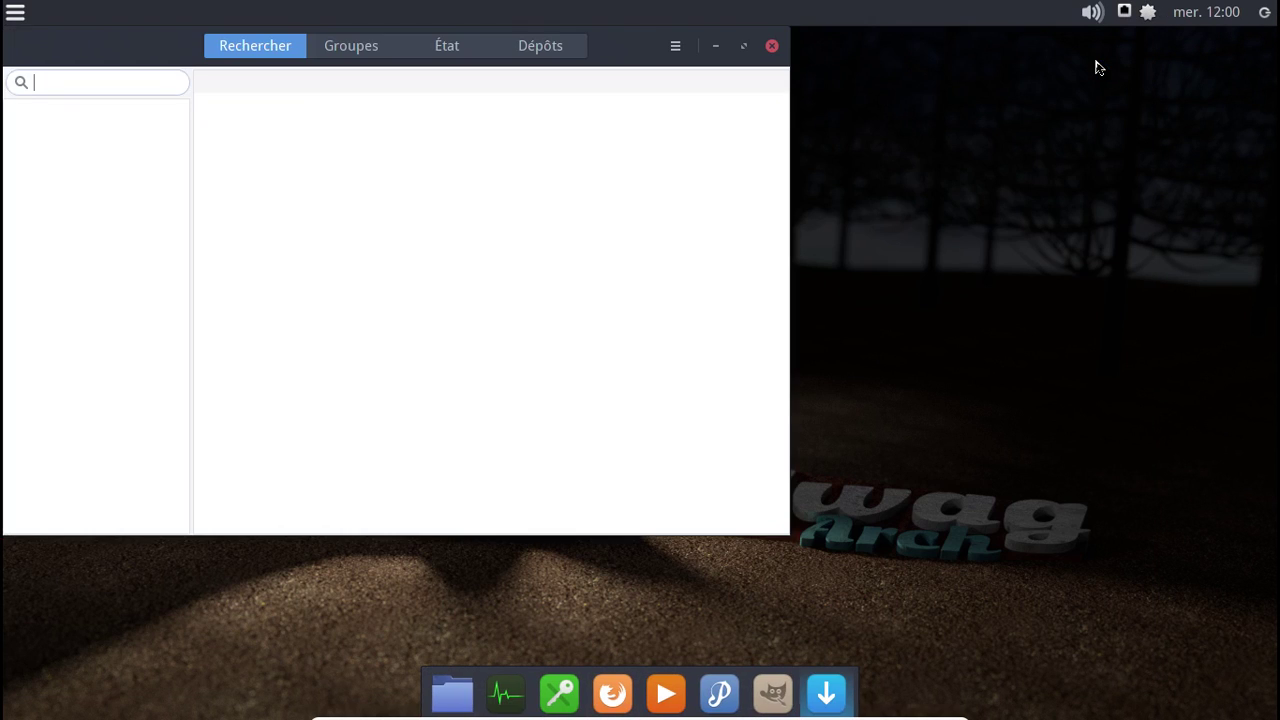
{"action": "left_click_drag", "start_coordinate": [157, 46], "coordinate": [337, 108]}
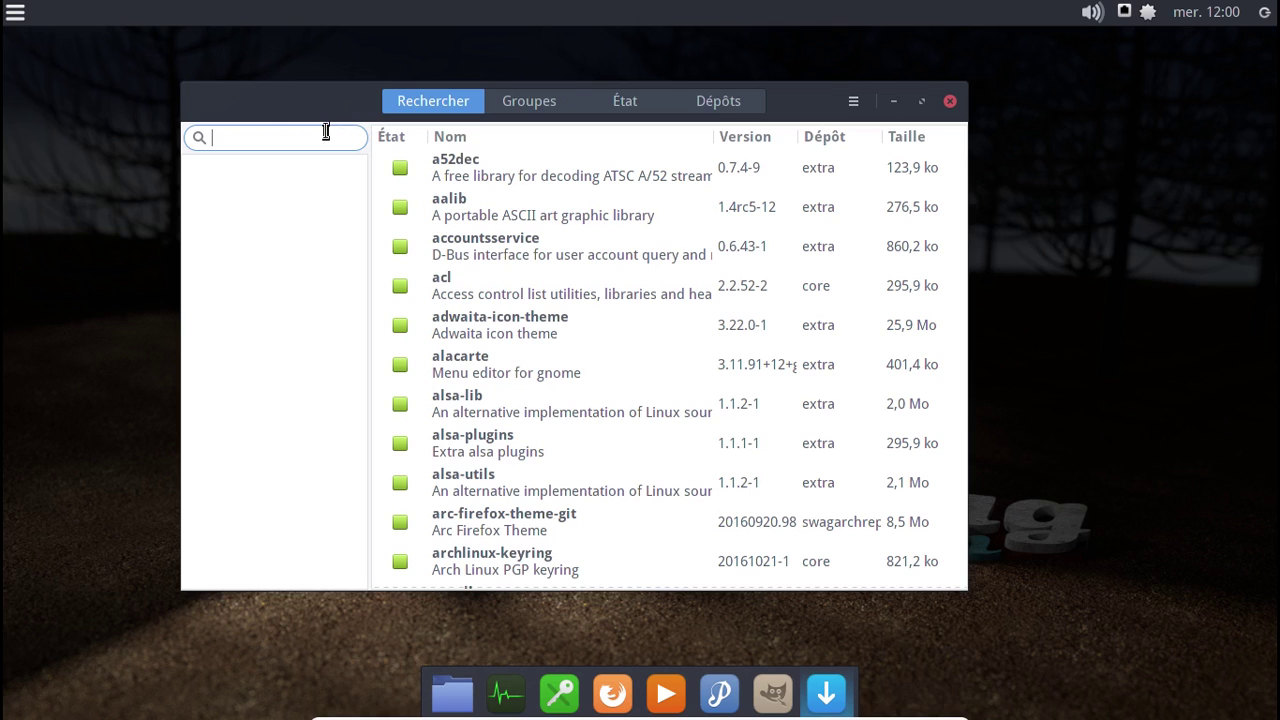
- Mark libreoffice-fresh and libreoffice-fresh-fr for installation and confirm the transaction
{"action": "type", "text": "libreoffice-fresh"}
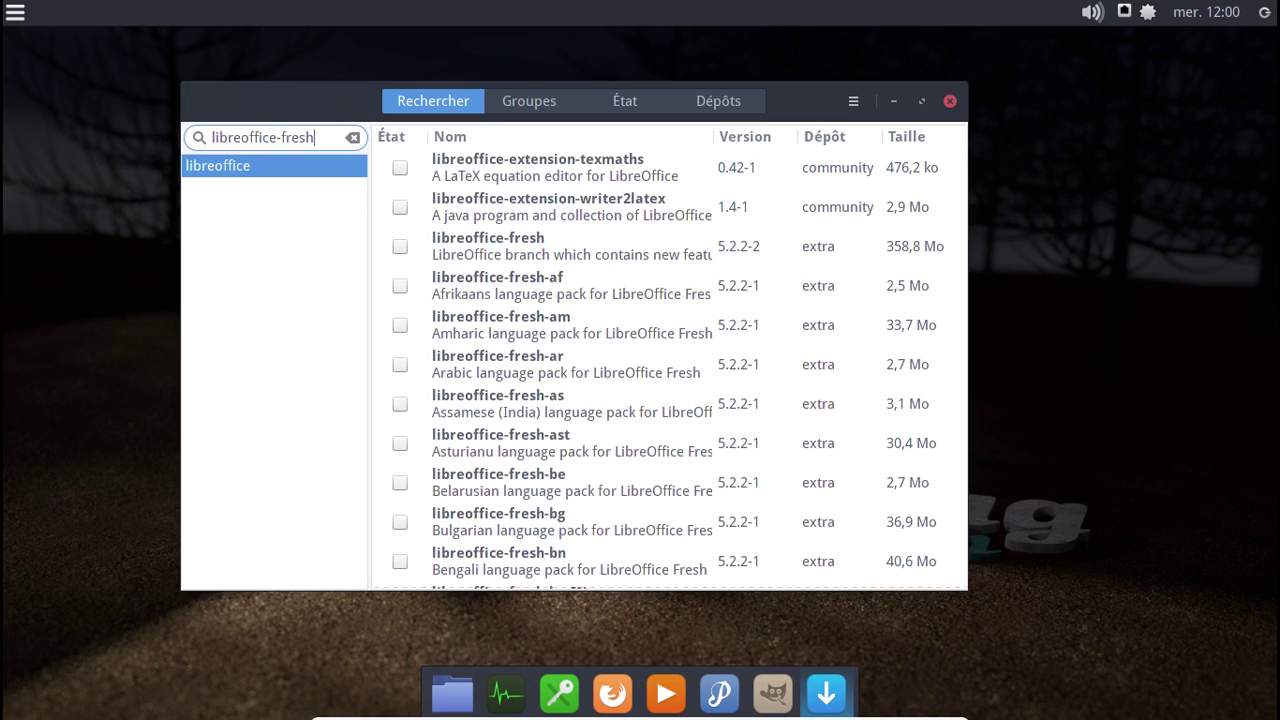
{"action": "left_click", "coordinate": [400, 167]}
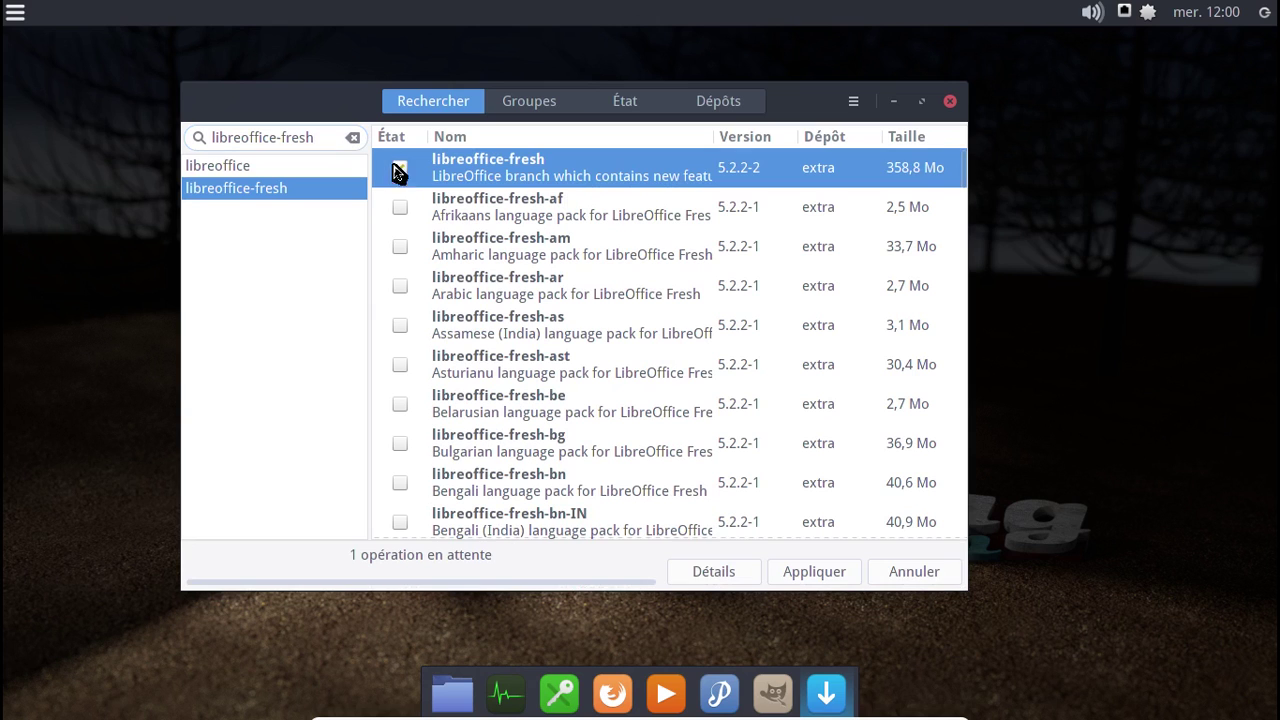
{"action": "scroll", "coordinate": [405, 370], "scroll_direction": "down", "scroll_amount": 2}
{"action": "scroll", "coordinate": [403, 370], "scroll_direction": "down", "scroll_amount": 3}
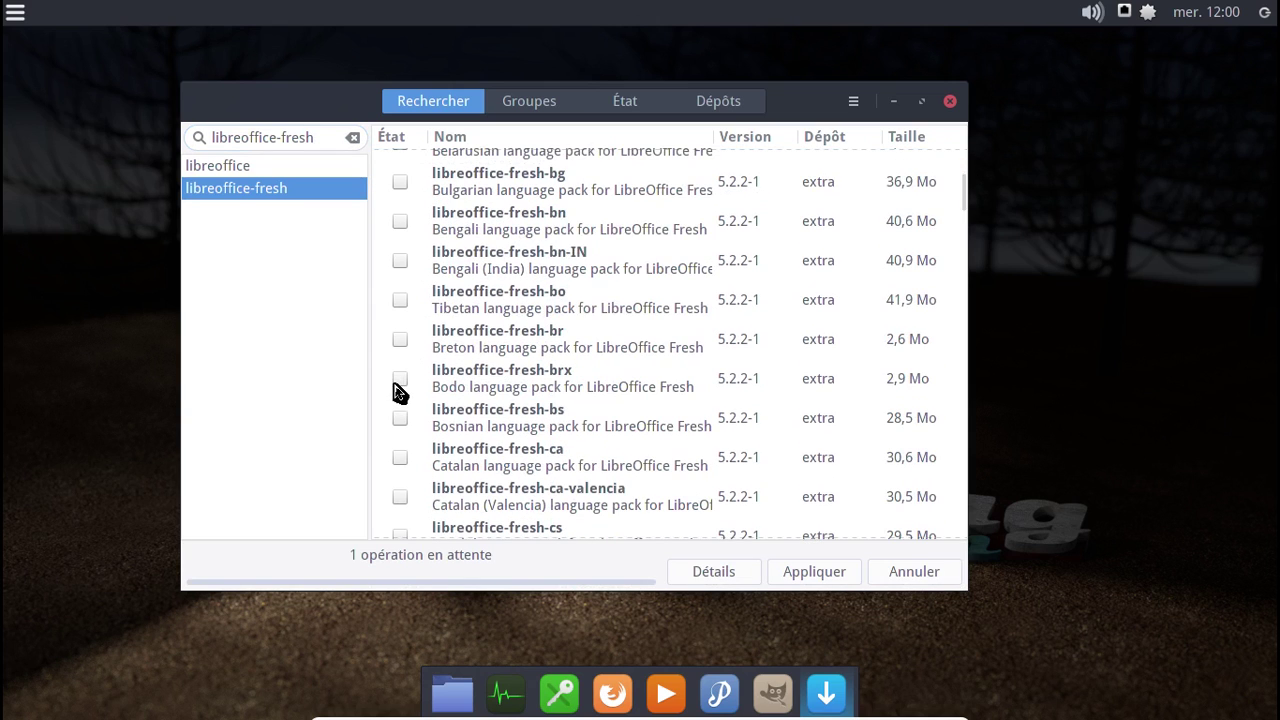
{"action": "scroll", "coordinate": [405, 375], "scroll_direction": "down", "scroll_amount": 7}
{"action": "scroll", "coordinate": [420, 388], "scroll_direction": "down", "scroll_amount": 5}
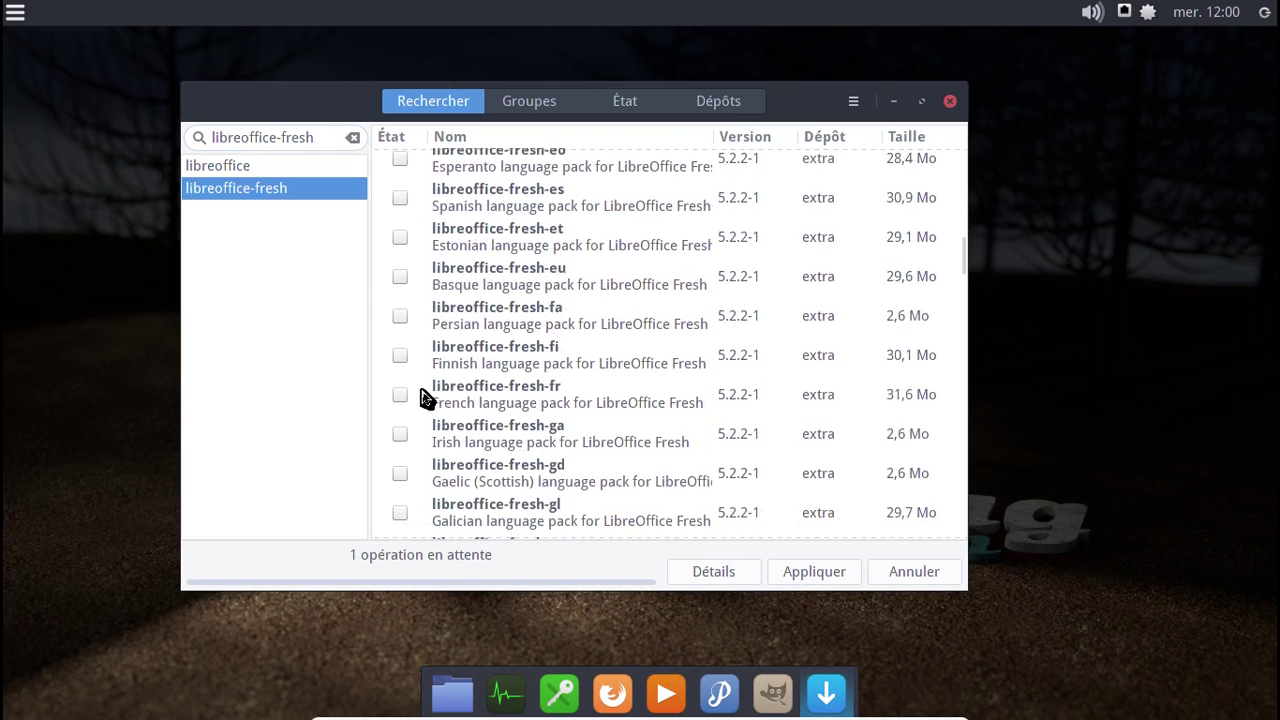
{"action": "left_click", "coordinate": [400, 395]}
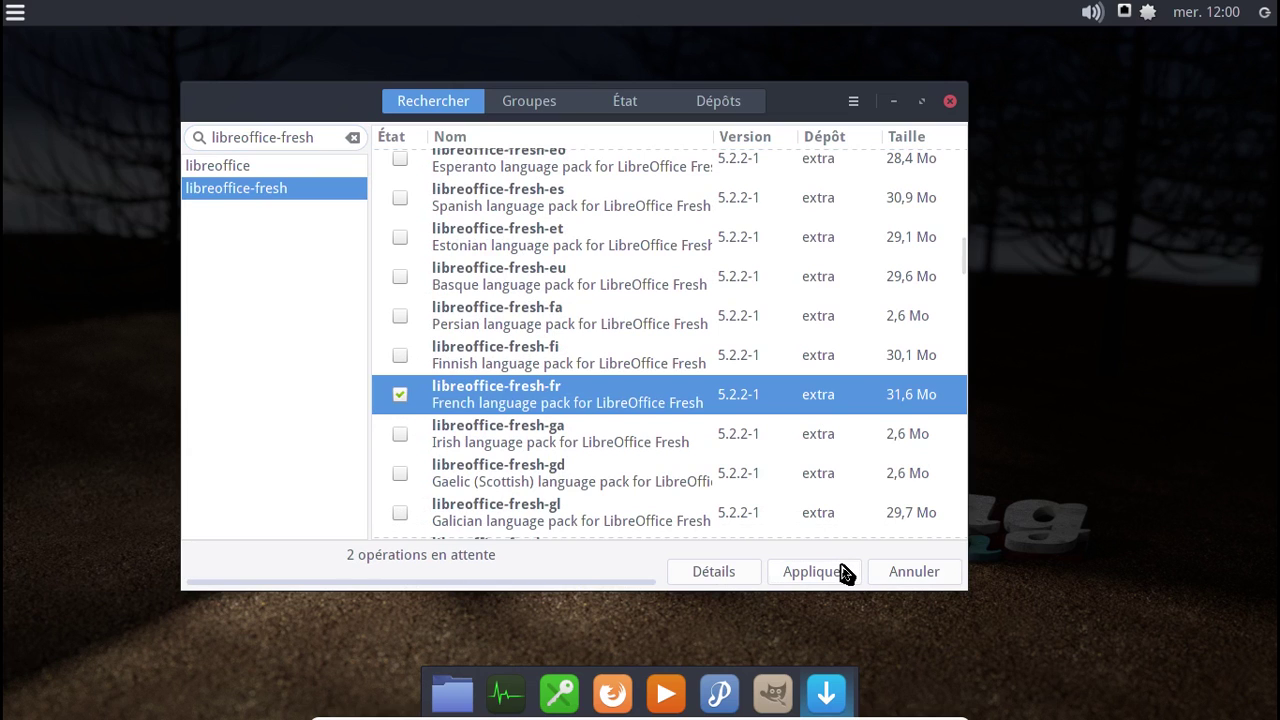
{"action": "left_click", "coordinate": [845, 571]}
{"action": "left_click", "coordinate": [806, 196]}
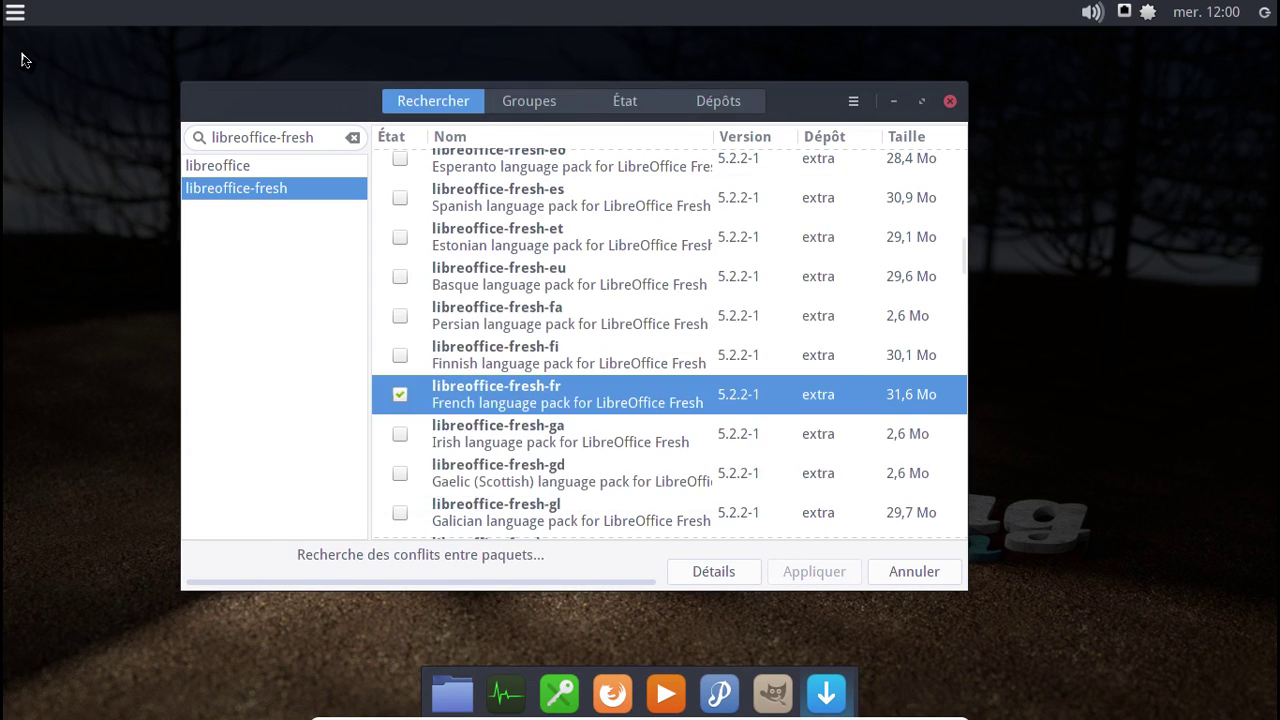
- Browse the Infographie applications, then submit the administrator password to start the install
{"action": "left_click", "coordinate": [15, 12]}
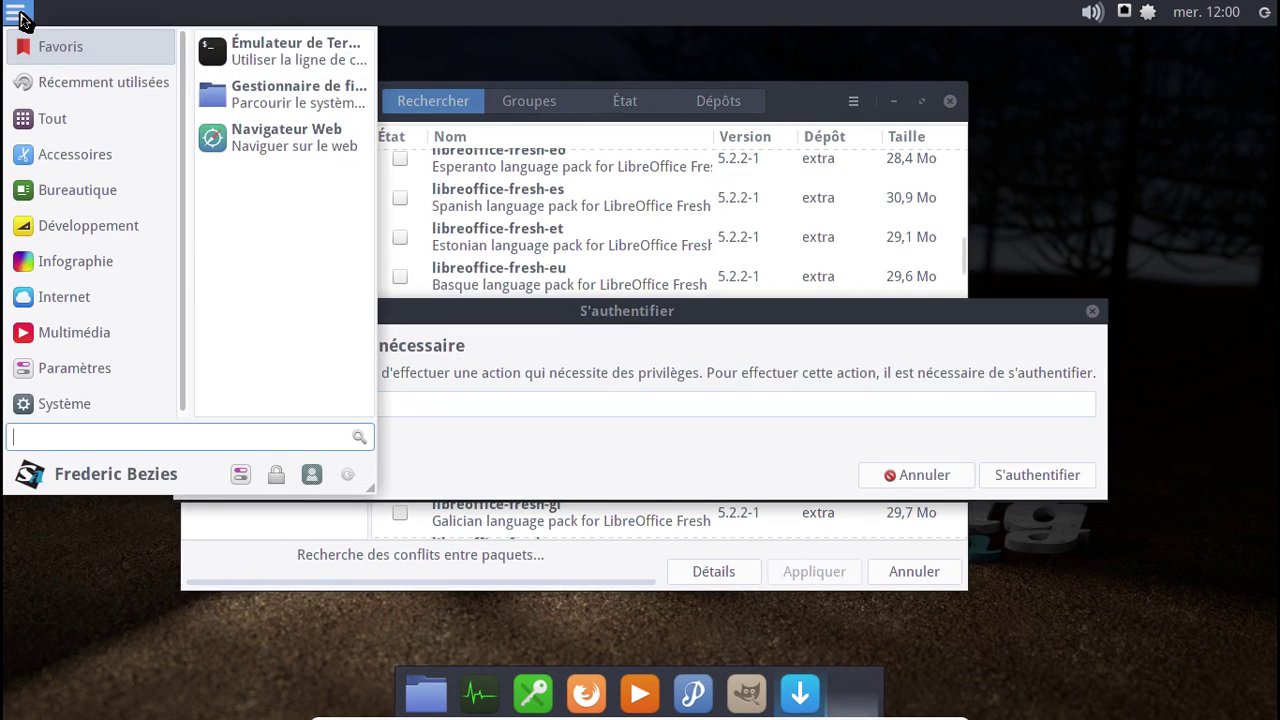
{"action": "left_click", "coordinate": [120, 268]}
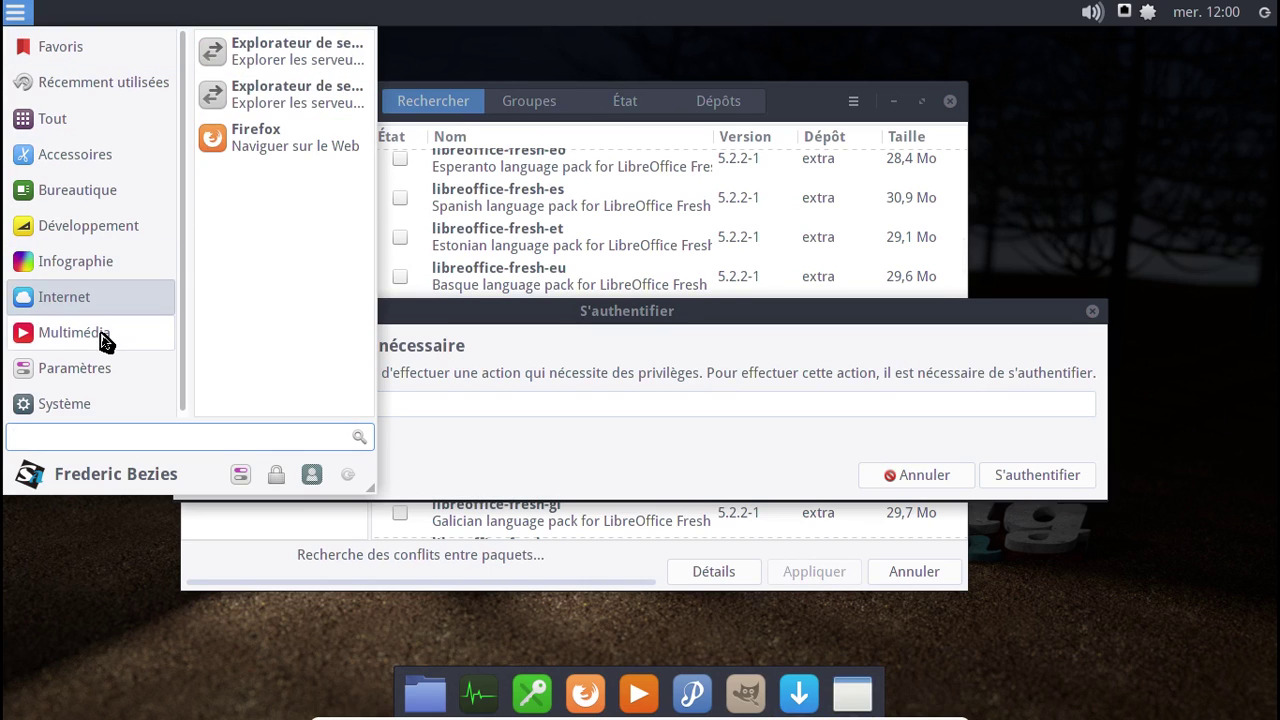
{"action": "mouse_move", "coordinate": [90, 158]}
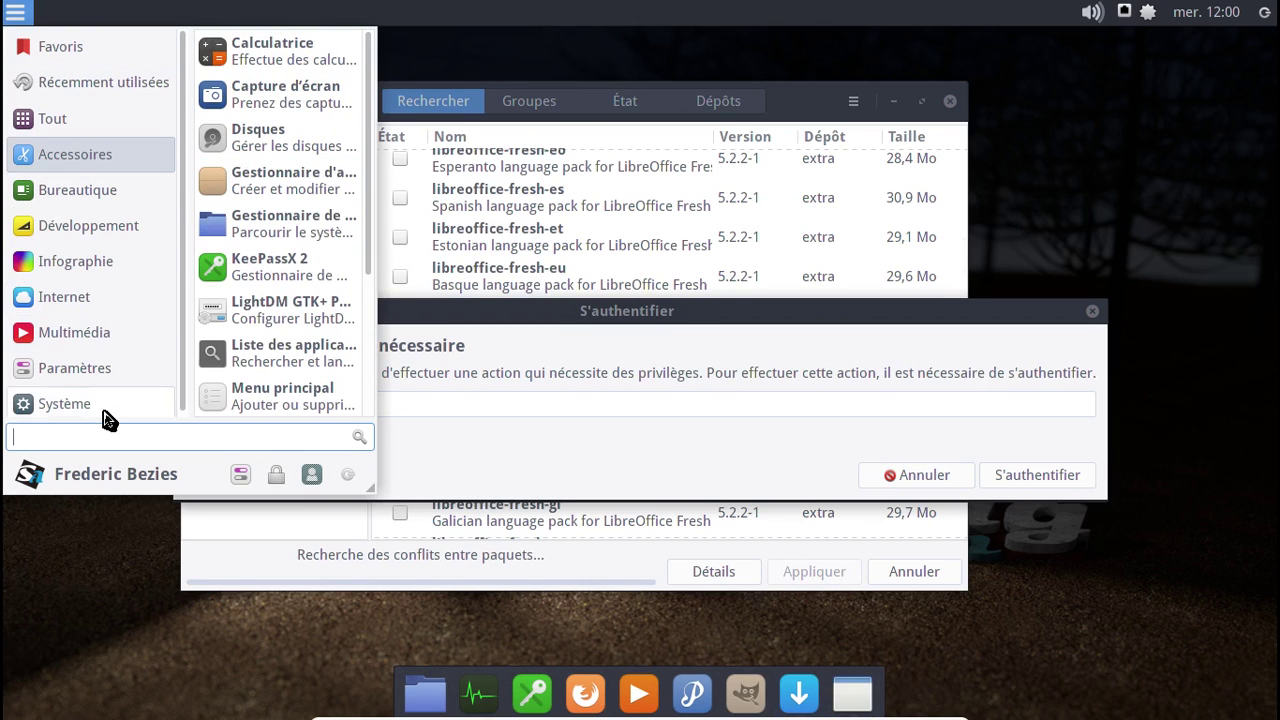
{"action": "type", "text": "cups"}
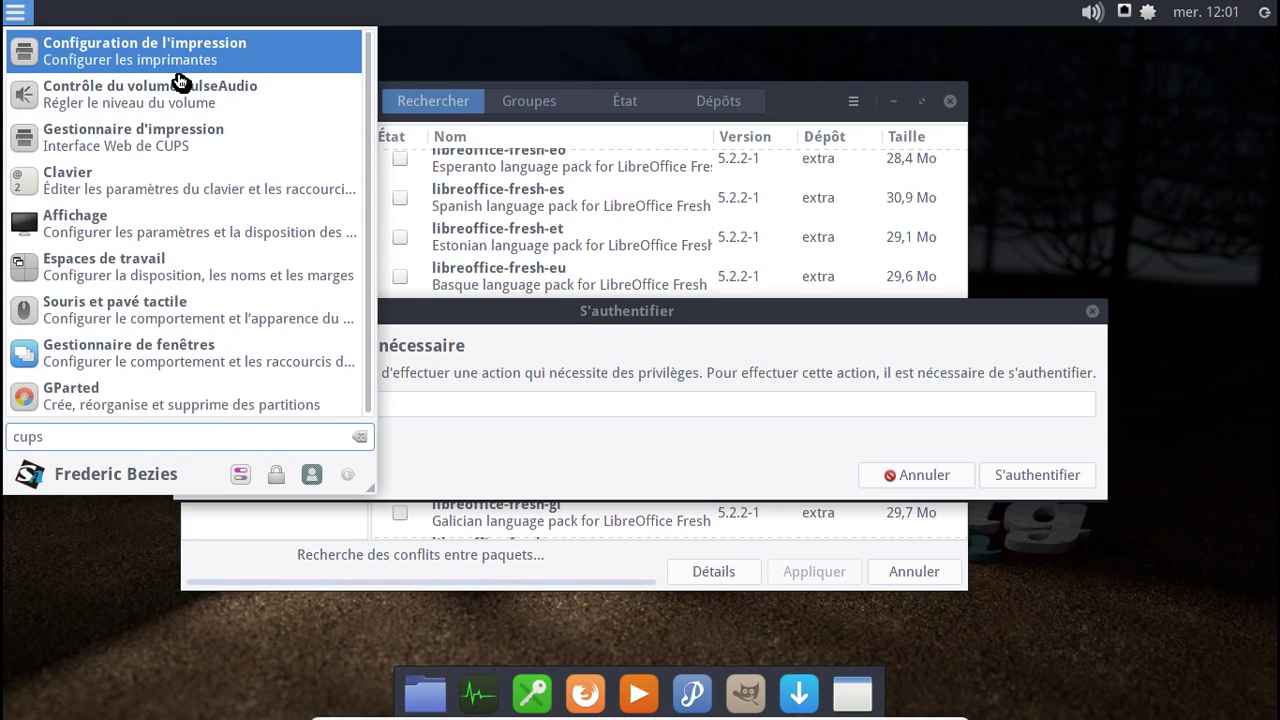
{"action": "left_click", "coordinate": [640, 404]}
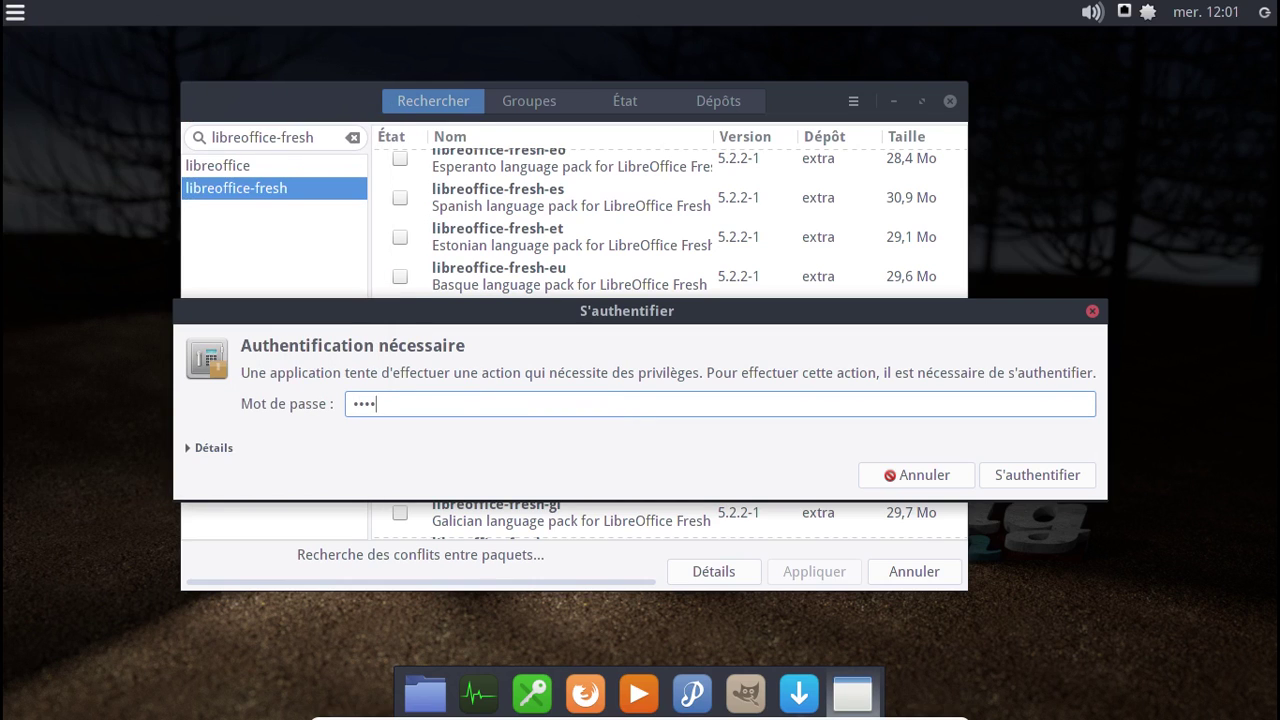
{"action": "key", "text": "Return"}
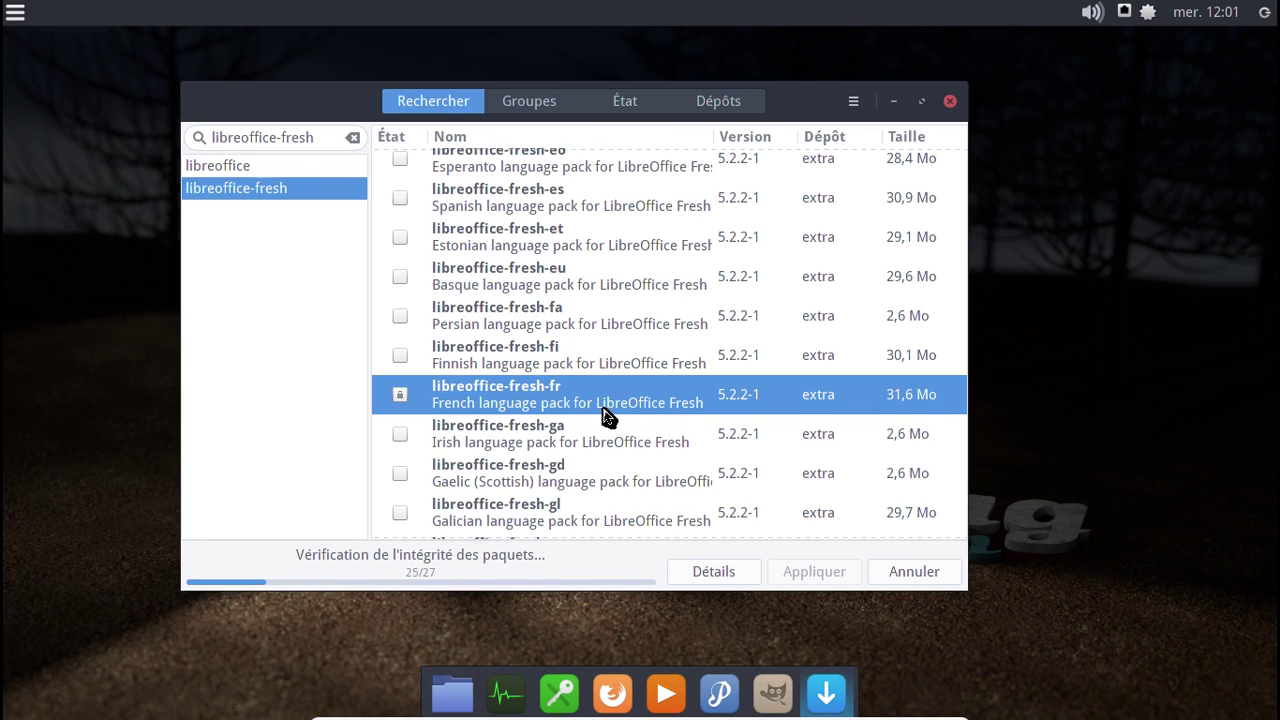
- Open the Whisker application menu while the libreoffice-fresh installation nears completion
{"action": "left_click", "coordinate": [16, 12]}
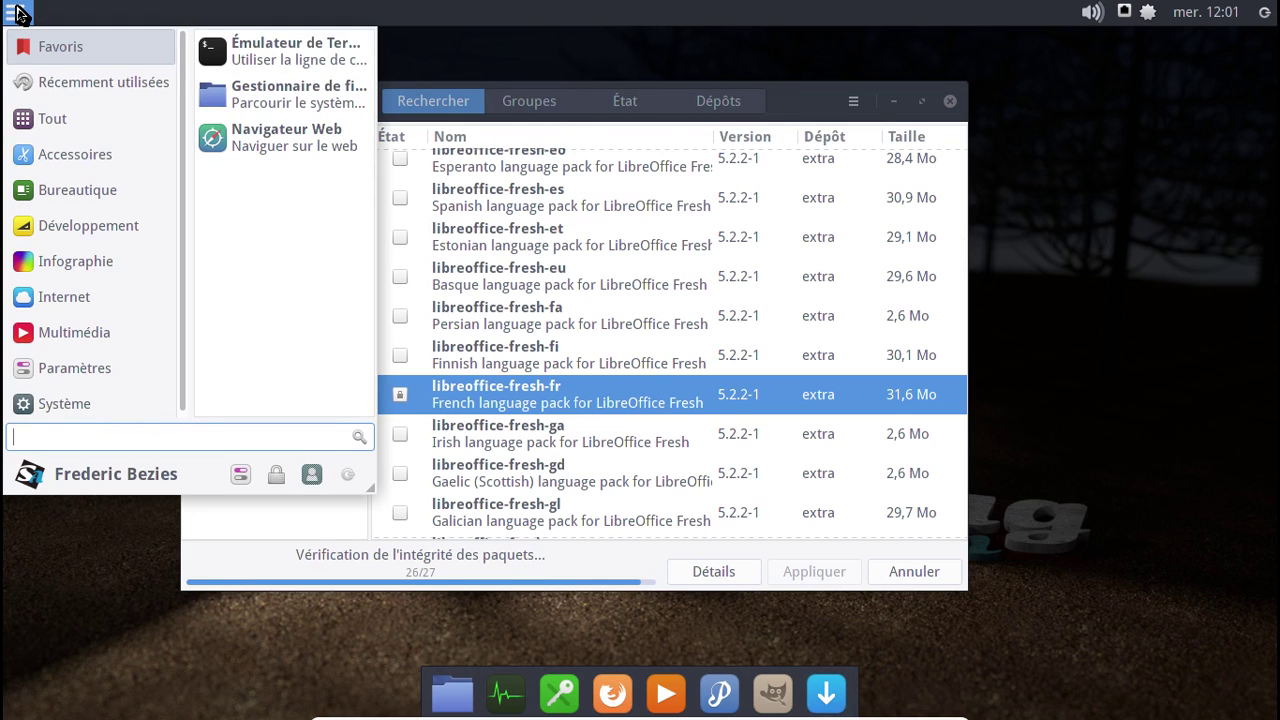
- Launch VLC from Multimédia, dismiss its privacy notice, check version 2.2.4 in About, then close VLC
{"action": "left_click", "coordinate": [85, 340]}
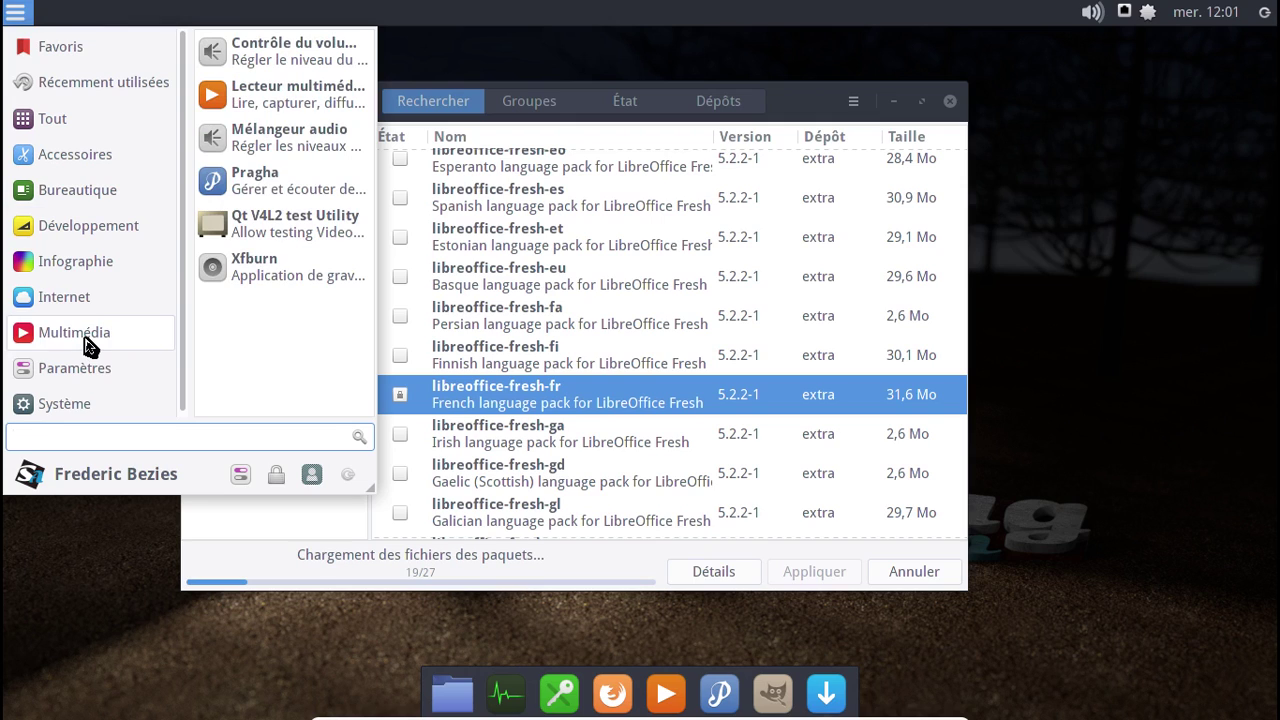
{"action": "left_click", "coordinate": [297, 118]}
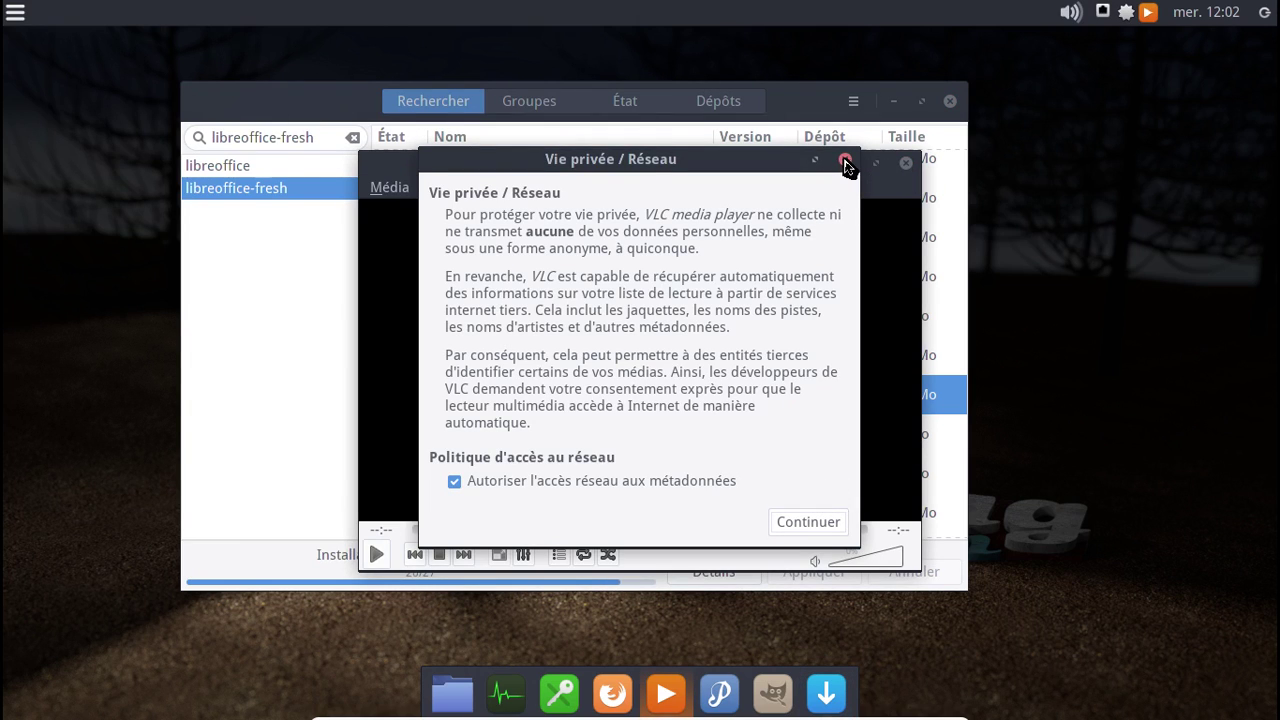
{"action": "left_click", "coordinate": [845, 159]}
{"action": "left_click", "coordinate": [810, 192]}
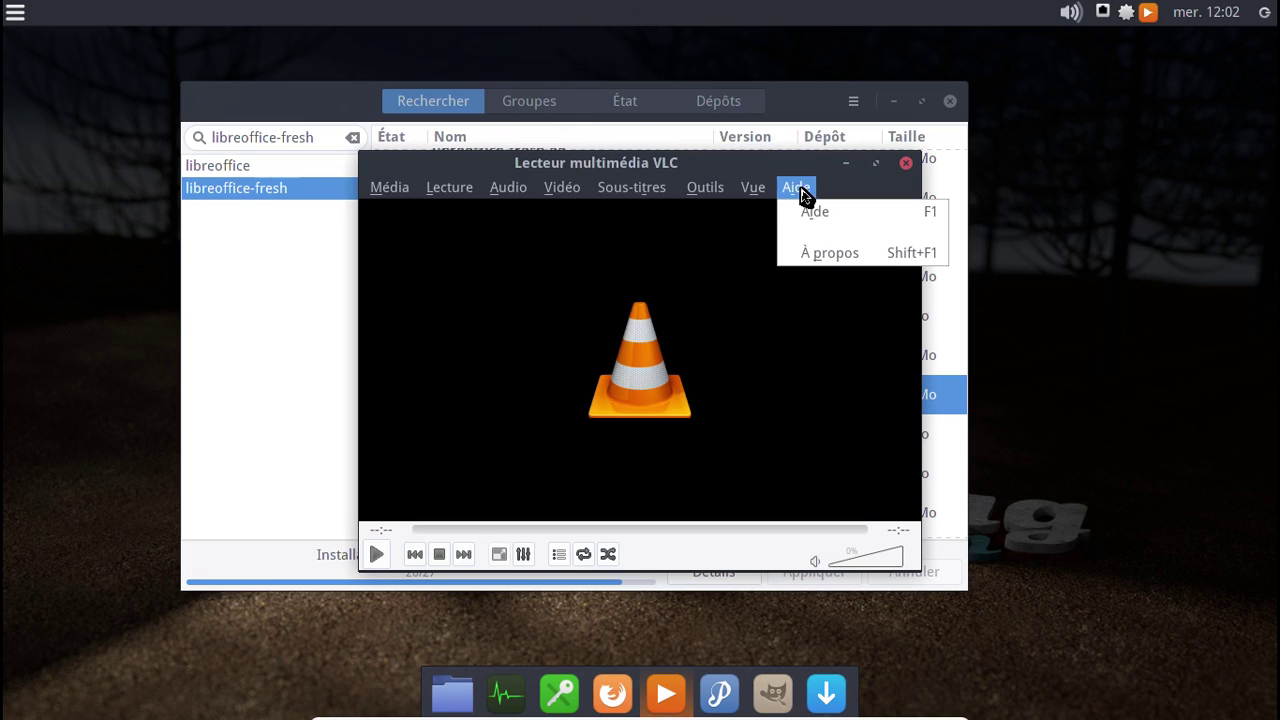
{"action": "left_click", "coordinate": [824, 251]}
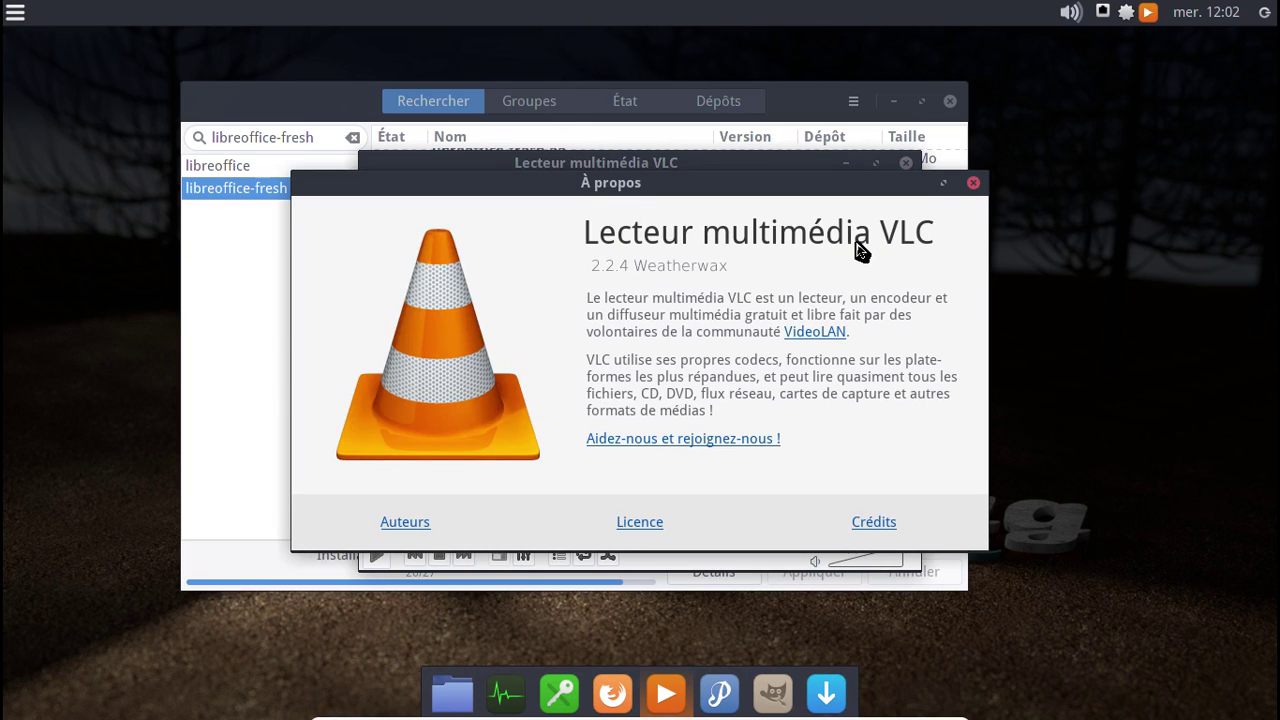
{"action": "left_click", "coordinate": [973, 182]}
{"action": "left_click", "coordinate": [906, 162]}
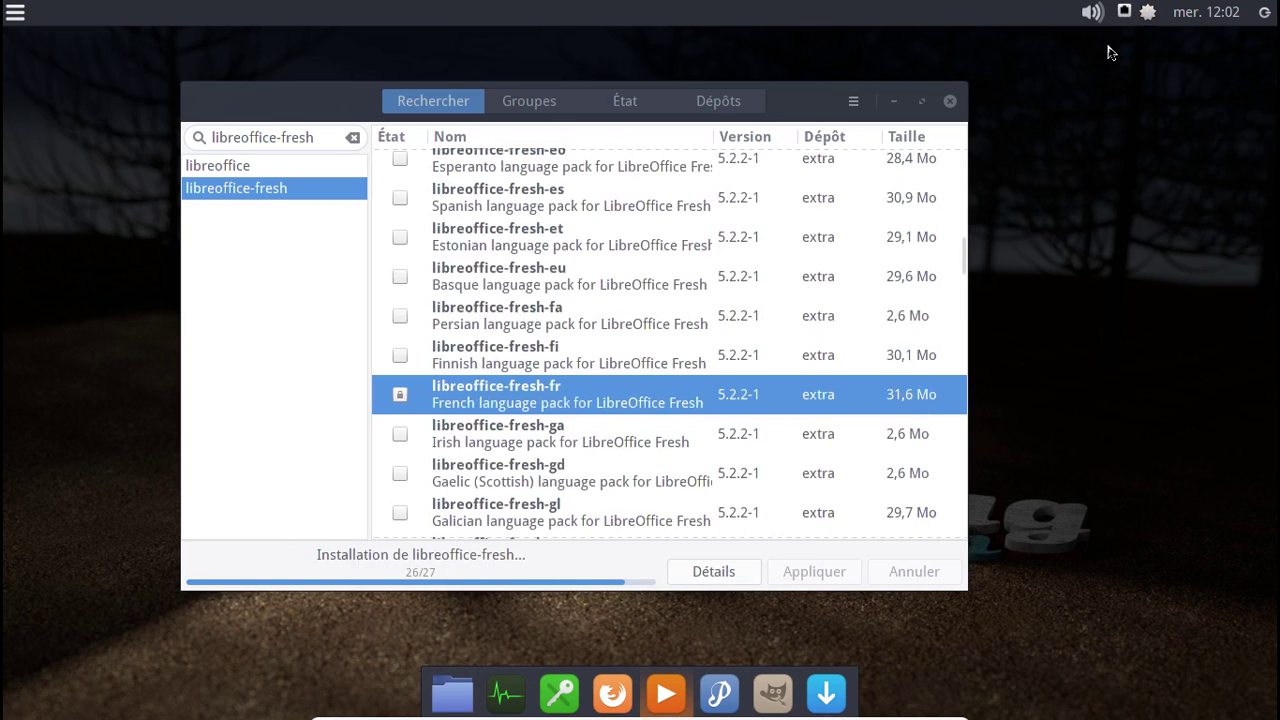
- Try launching LibreOffice Writer from Bureautique, dismissing the Erreur dialog while Pamac finishes installing
{"action": "left_click", "coordinate": [17, 12]}
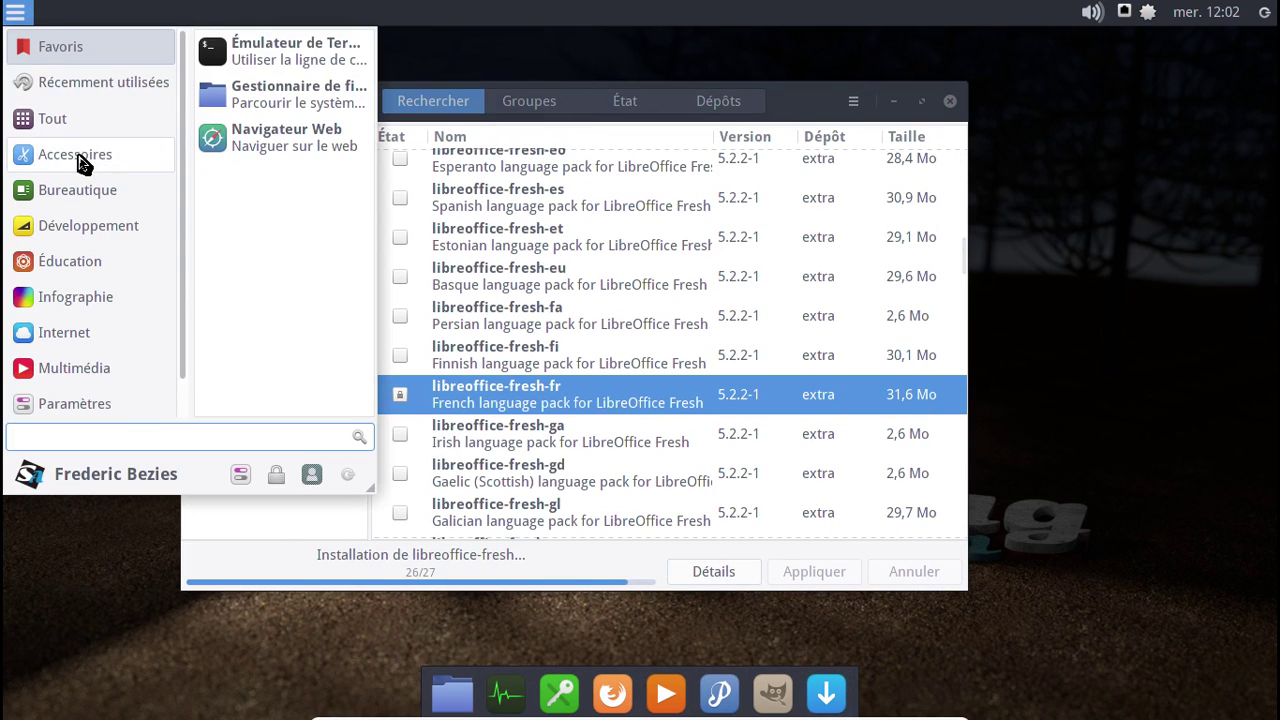
{"action": "left_click", "coordinate": [90, 190]}
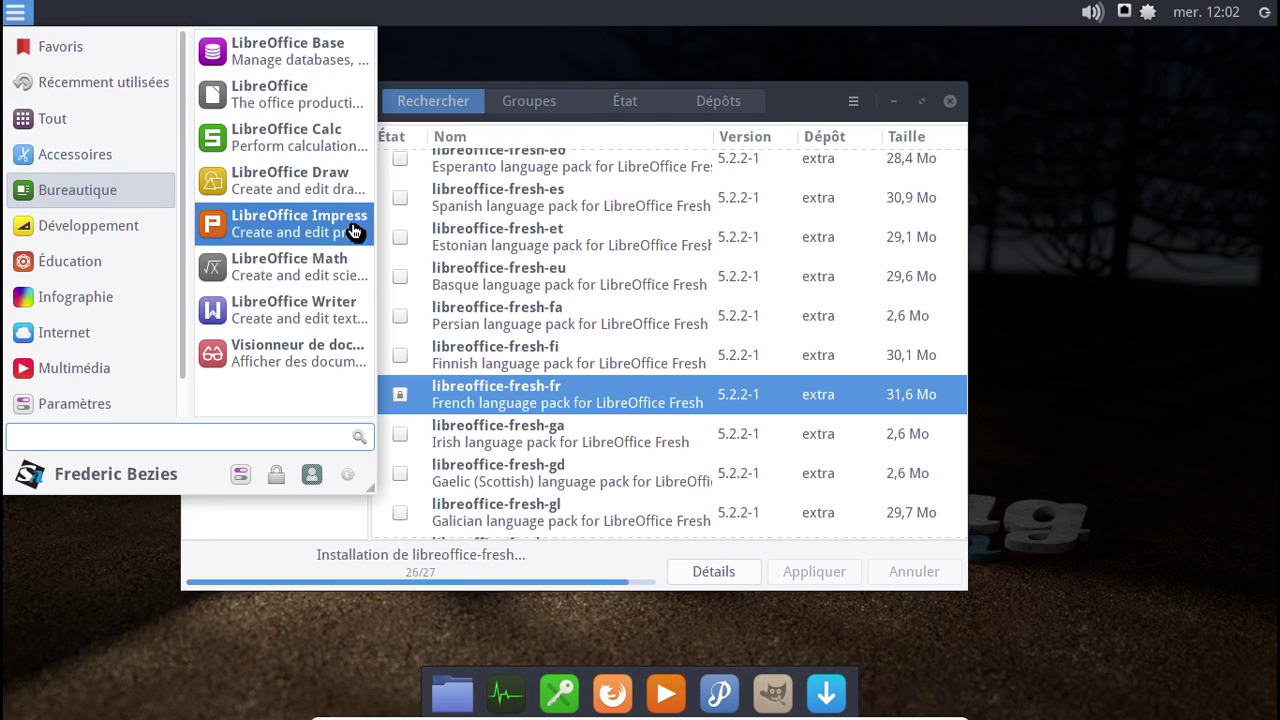
{"action": "left_click", "coordinate": [333, 313]}
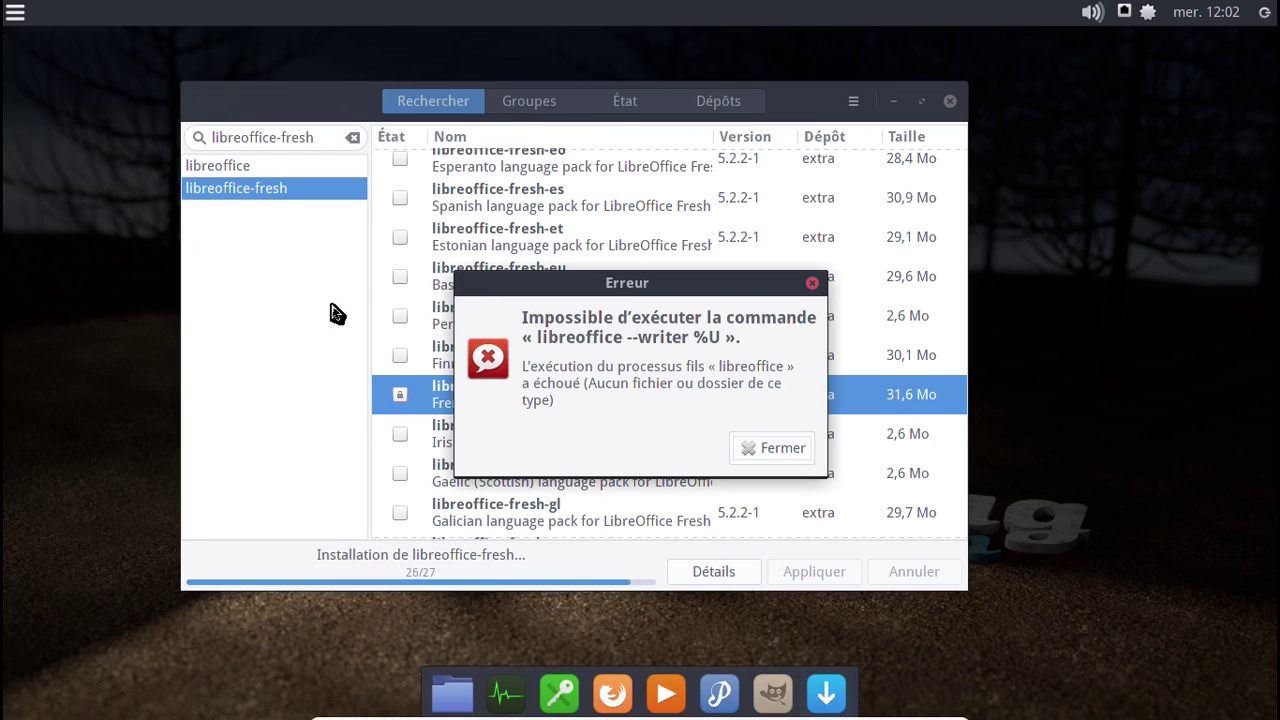
{"action": "left_click", "coordinate": [772, 448]}
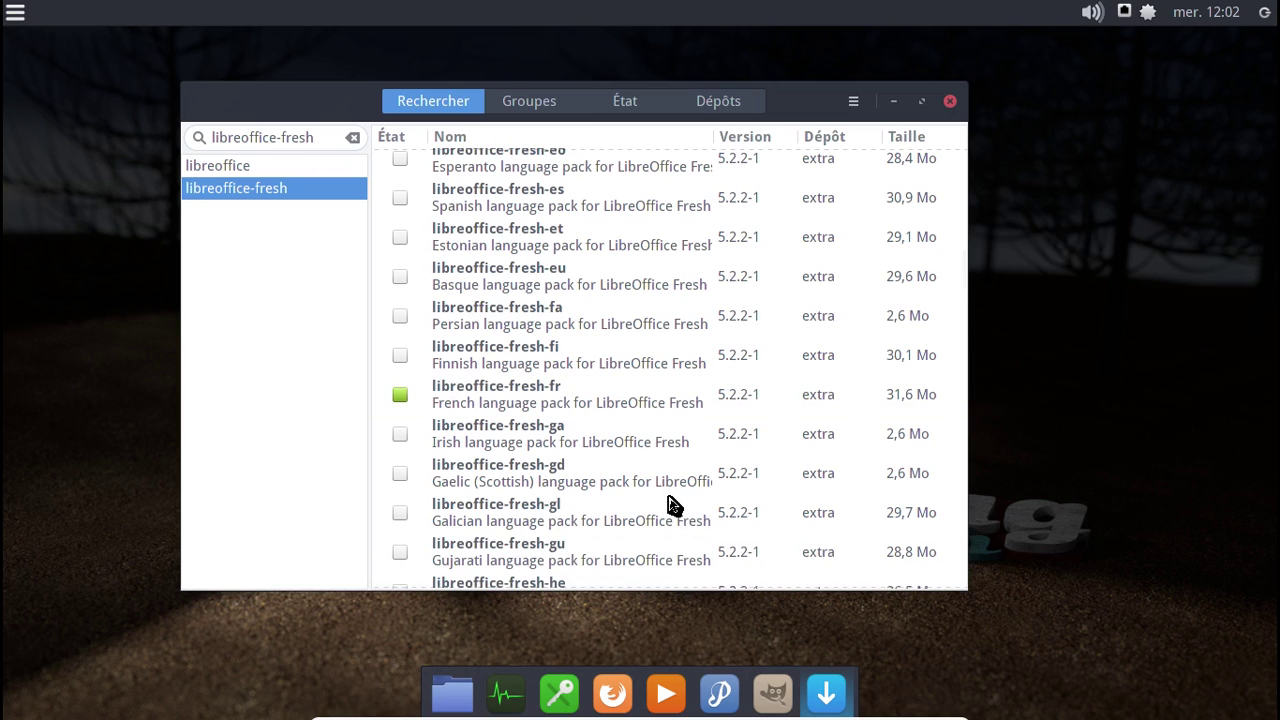
- Close Pamac, then open LibreOffice Writer's blank Sans nom 1 document from Bureautique and close it
{"action": "left_click", "coordinate": [950, 104]}
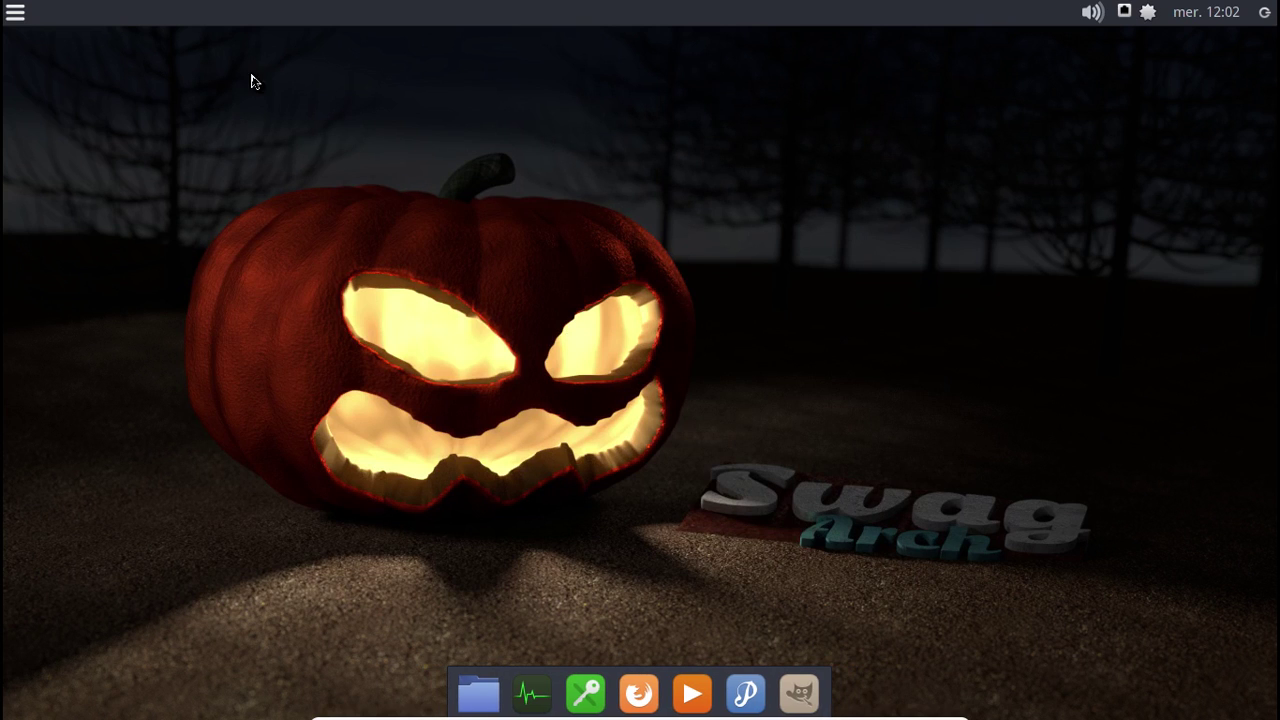
{"action": "left_click", "coordinate": [24, 14]}
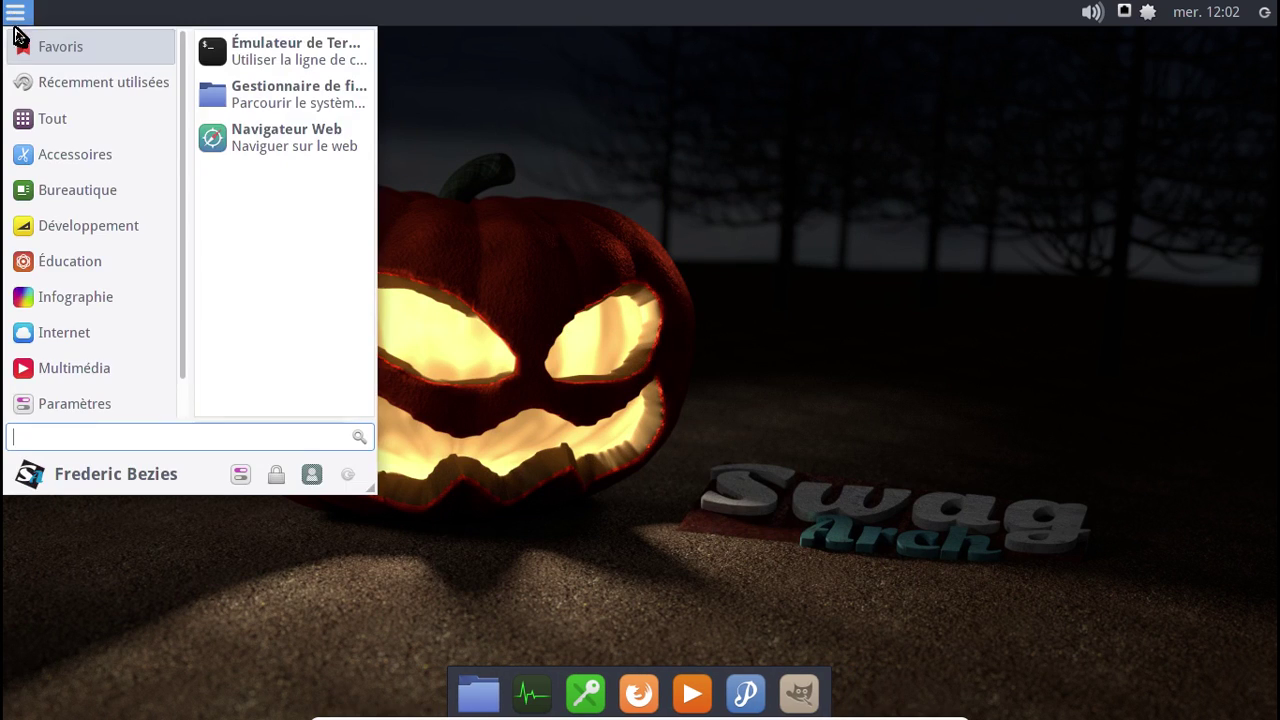
{"action": "left_click", "coordinate": [128, 336]}
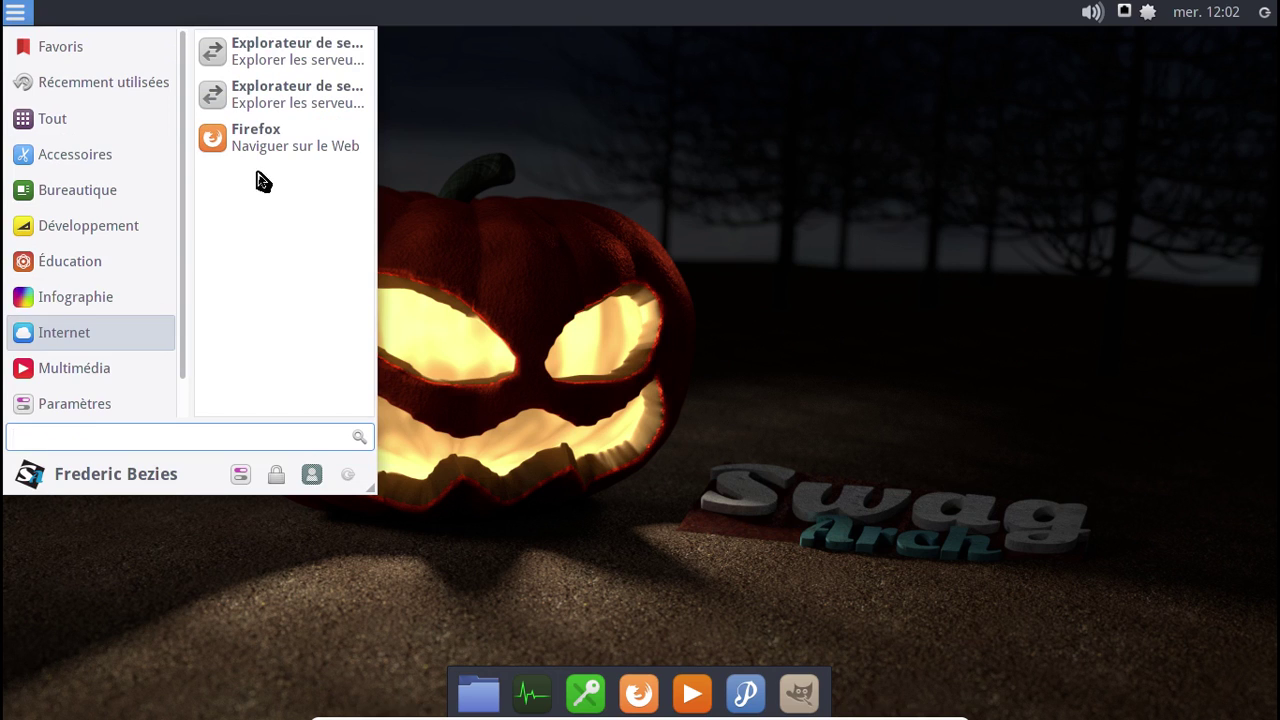
{"action": "left_click", "coordinate": [124, 198]}
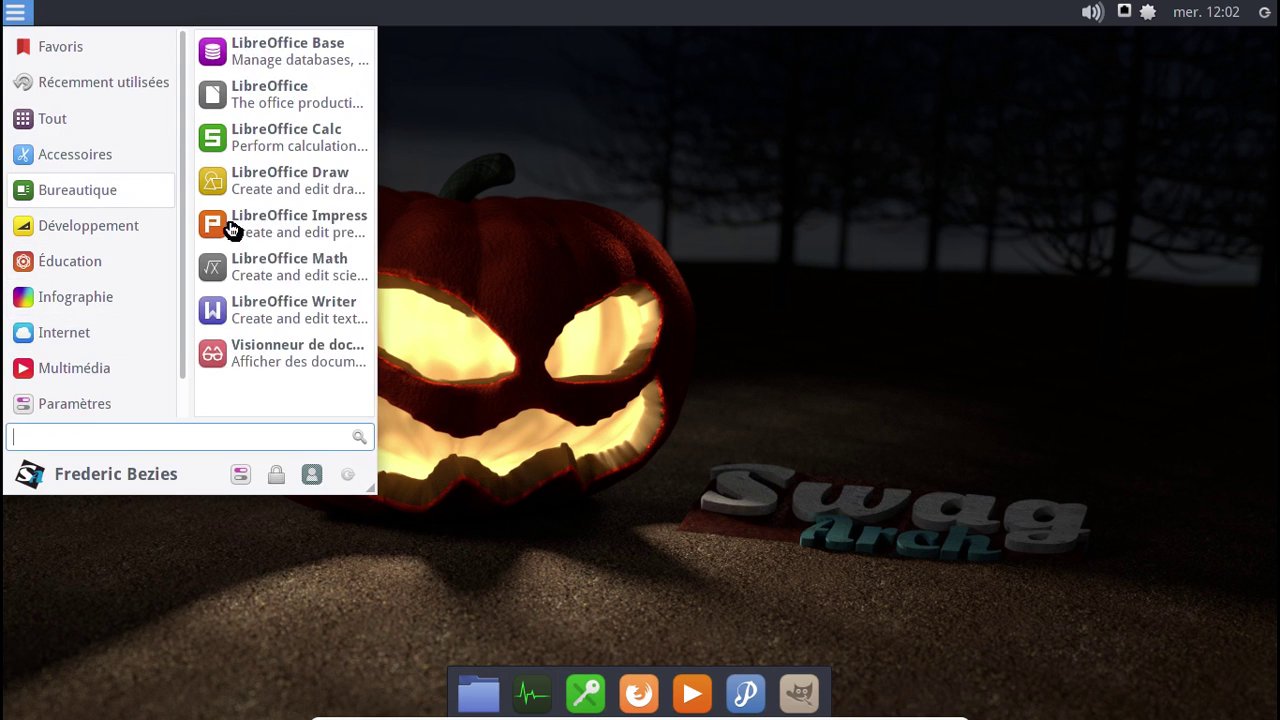
{"action": "left_click", "coordinate": [290, 318]}
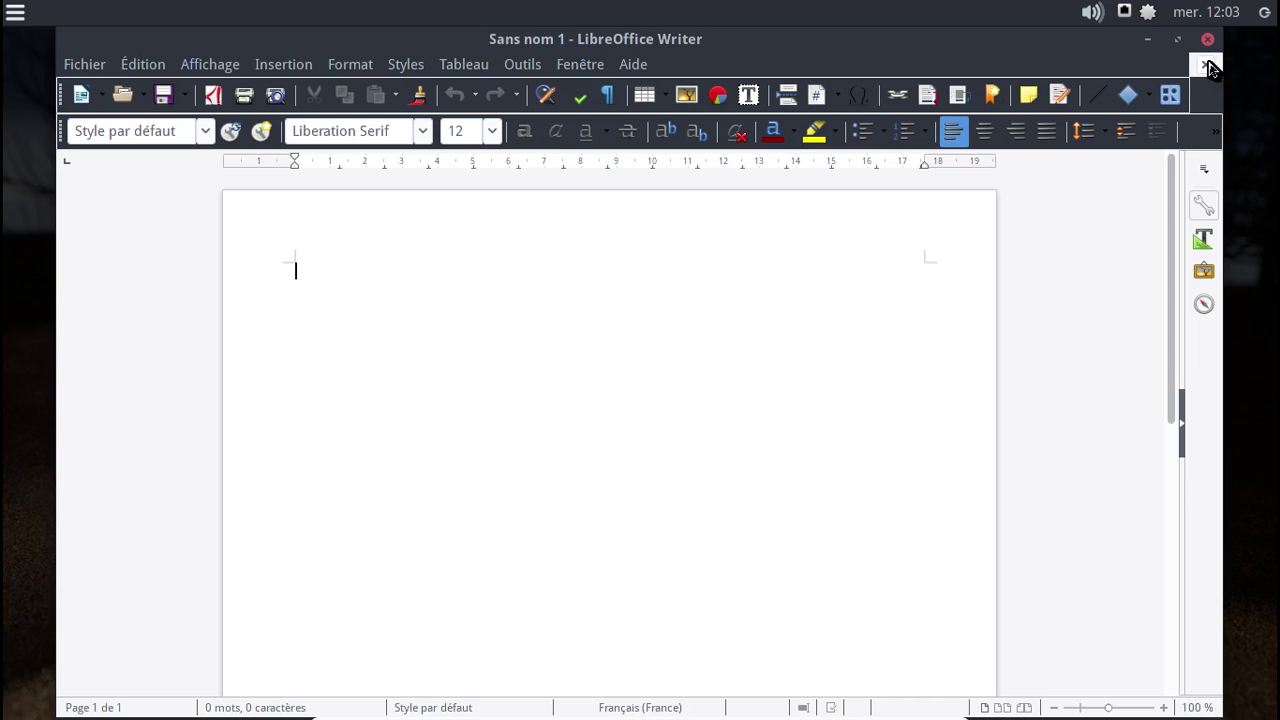
{"action": "left_click", "coordinate": [1207, 39]}
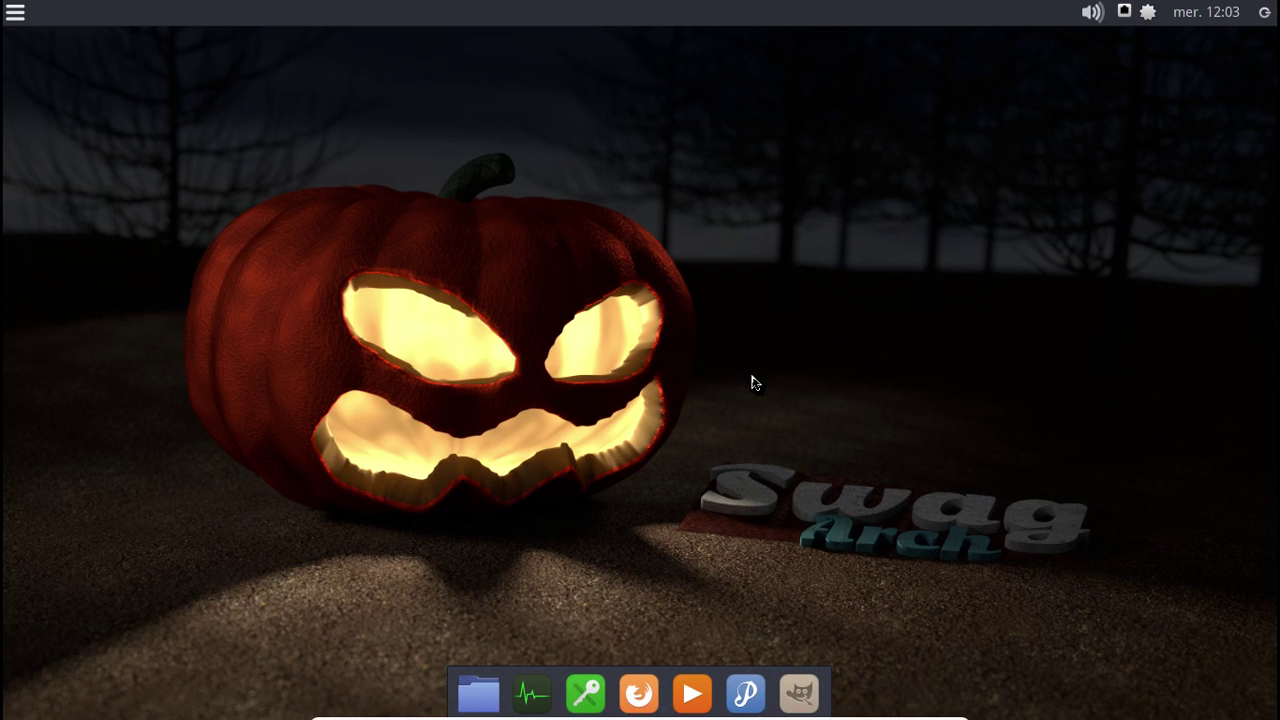
- Search 'fir', launch Configuration du pare-feu, authenticate with the password, and centre its window
{"action": "left_click", "coordinate": [12, 11]}
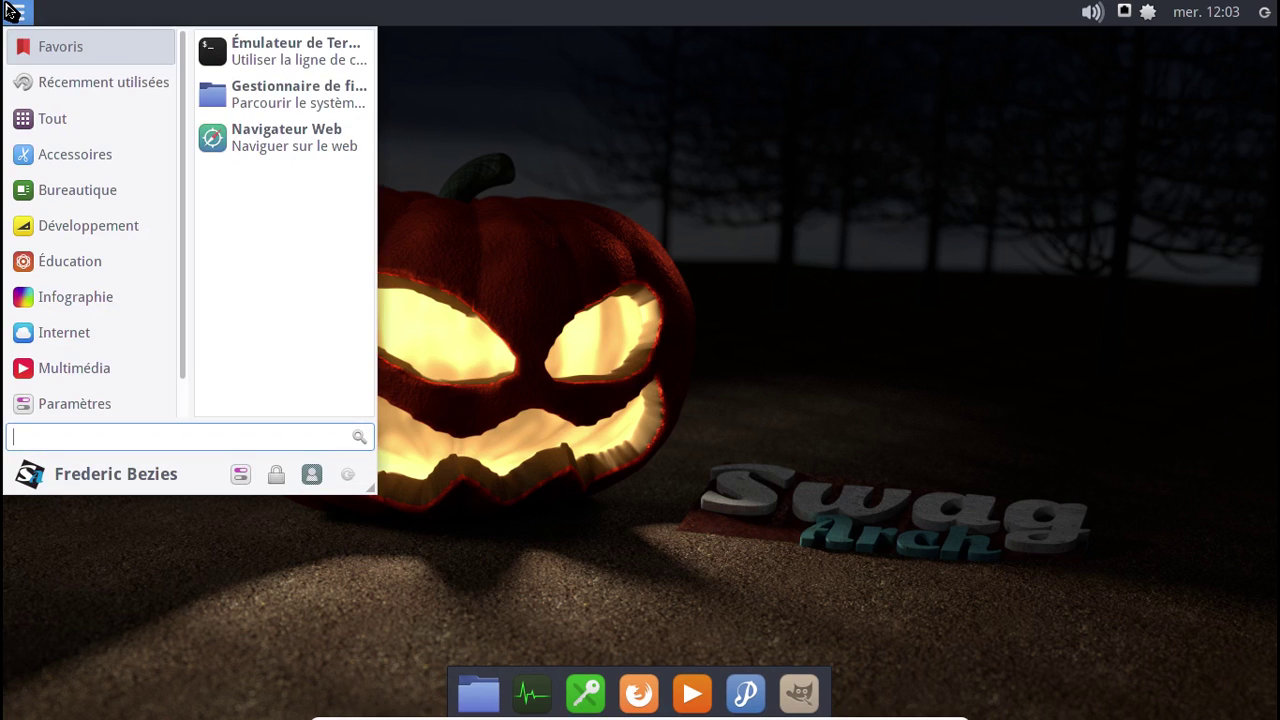
{"action": "type", "text": "fir"}
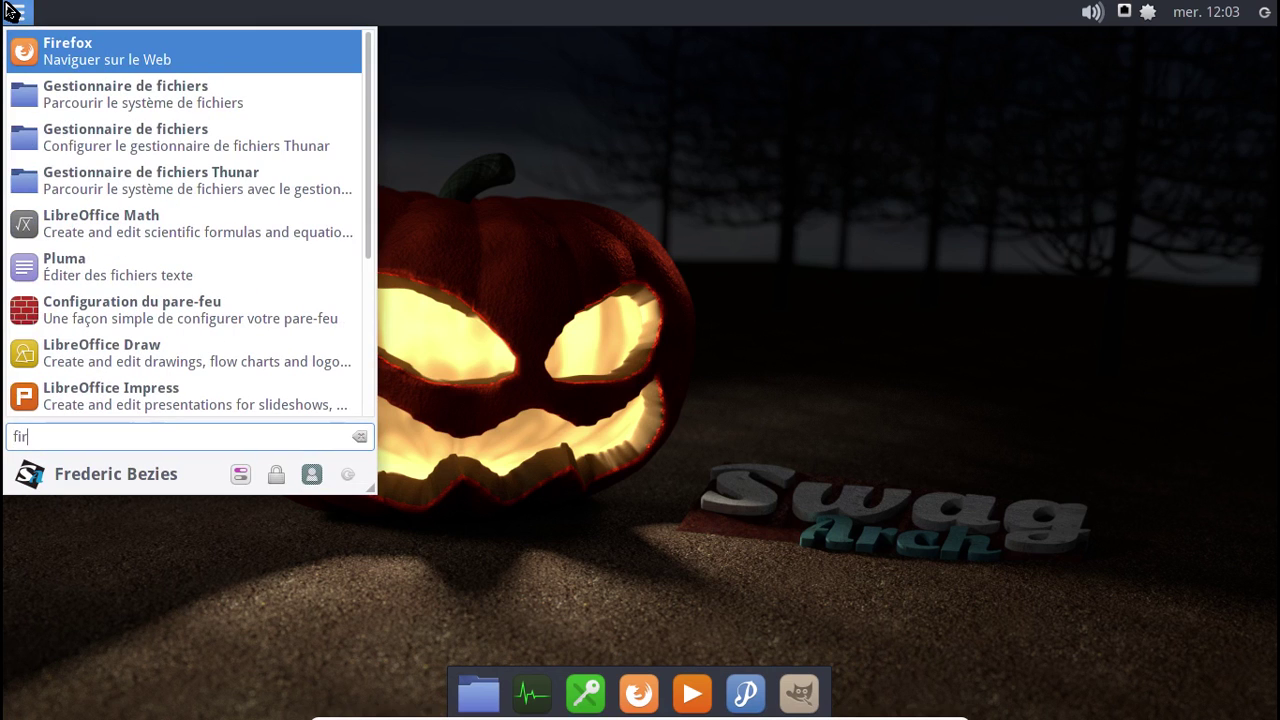
{"action": "left_click", "coordinate": [110, 321]}
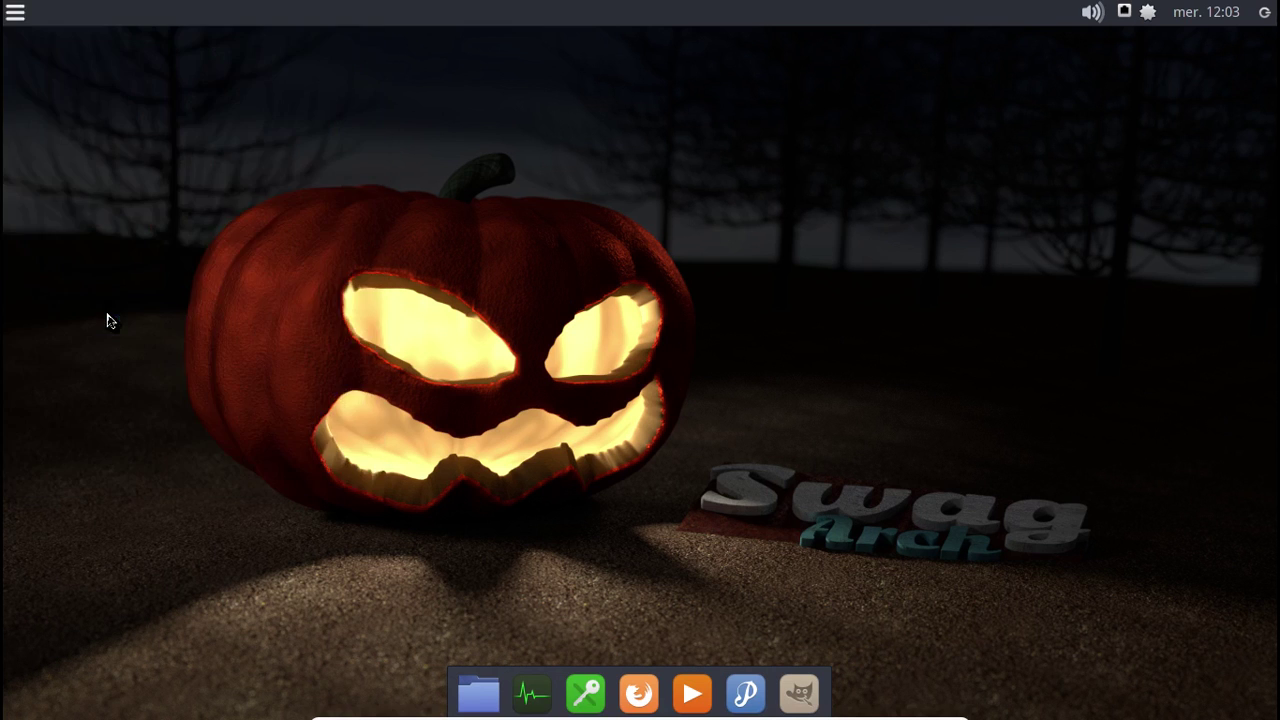
{"action": "type", "text": "•"}
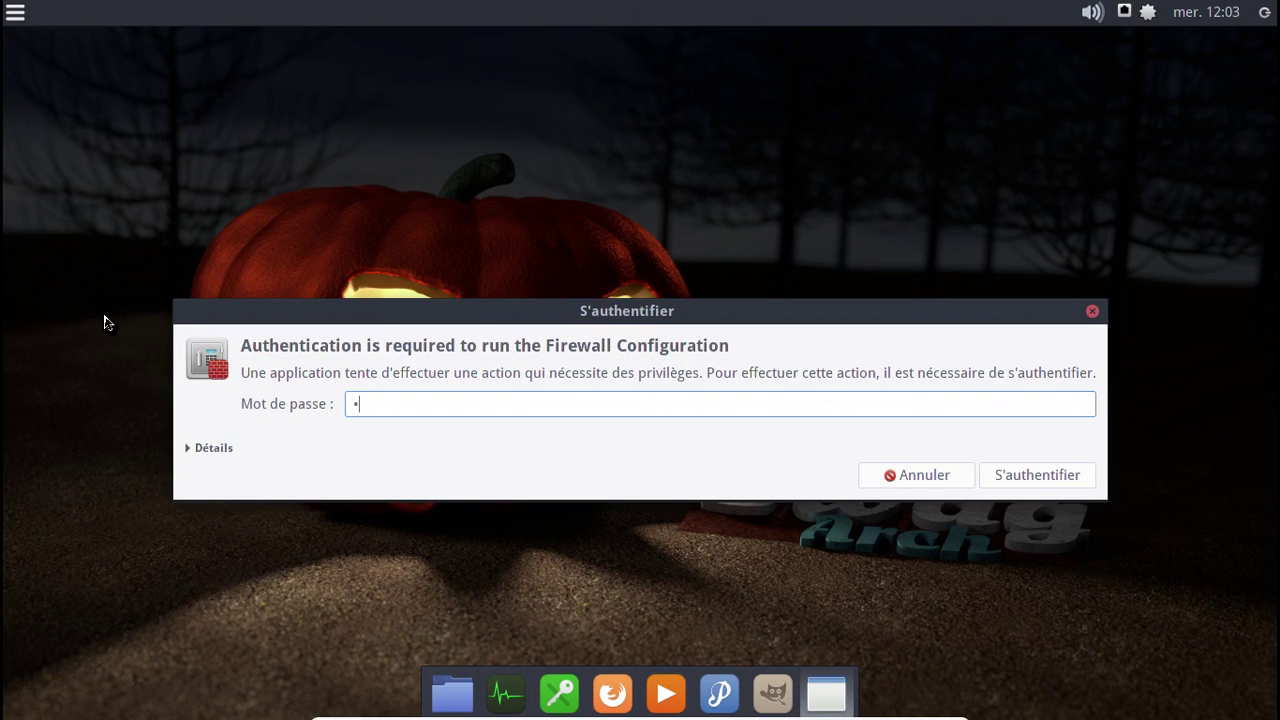
{"action": "type", "text": "•••••••"}
{"action": "key", "text": "Return"}
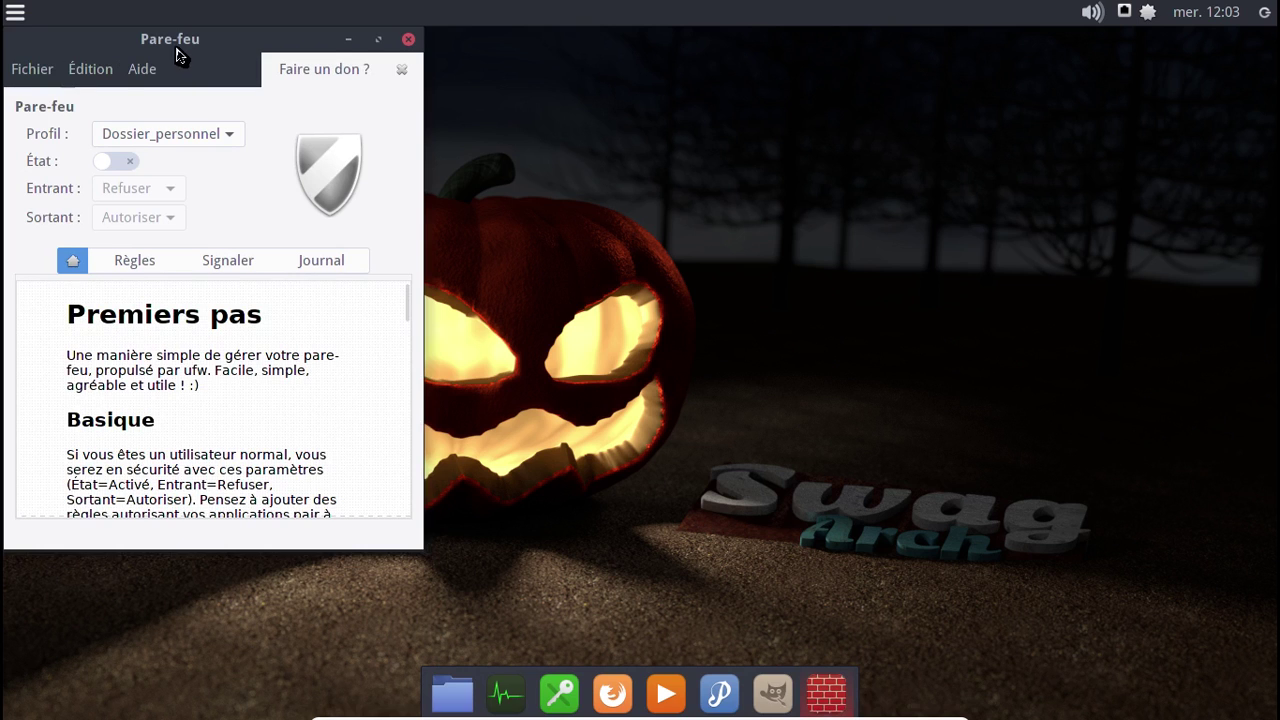
{"action": "left_click_drag", "start_coordinate": [177, 49], "coordinate": [473, 67]}
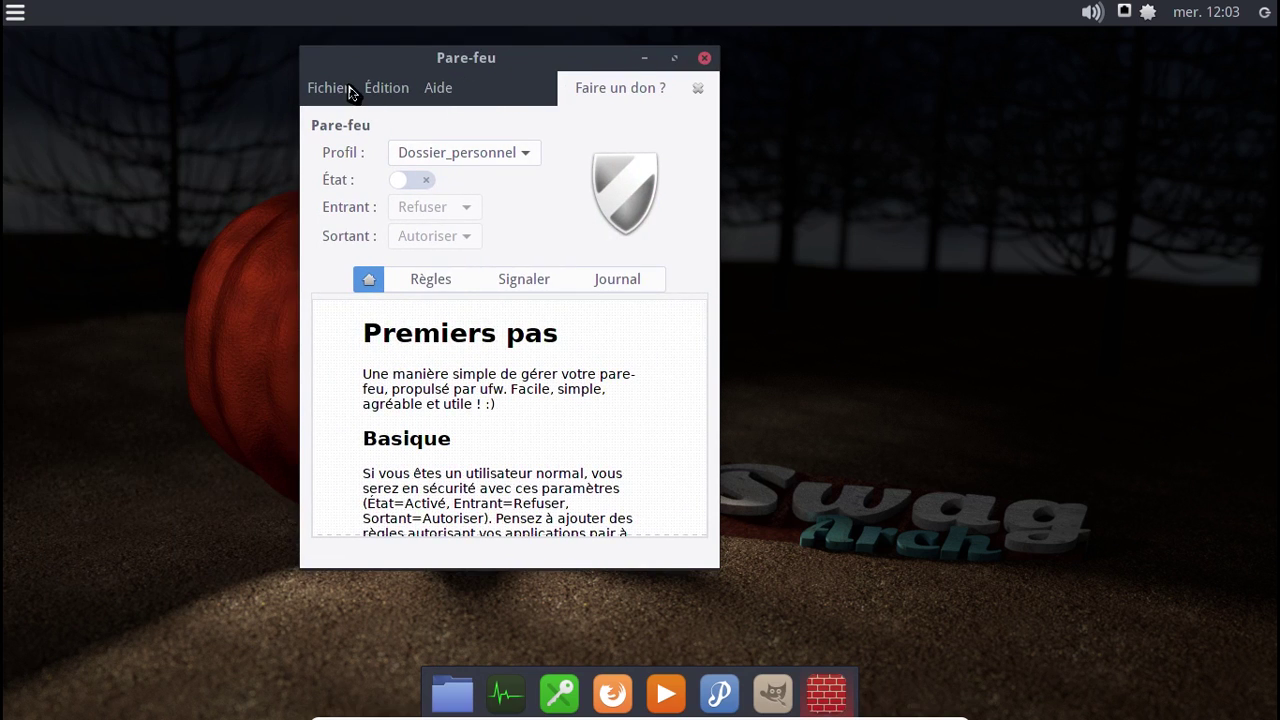
- View Gufw's 15.10.0 version under Aide > À propos, then close both windows
{"action": "left_click", "coordinate": [432, 96]}
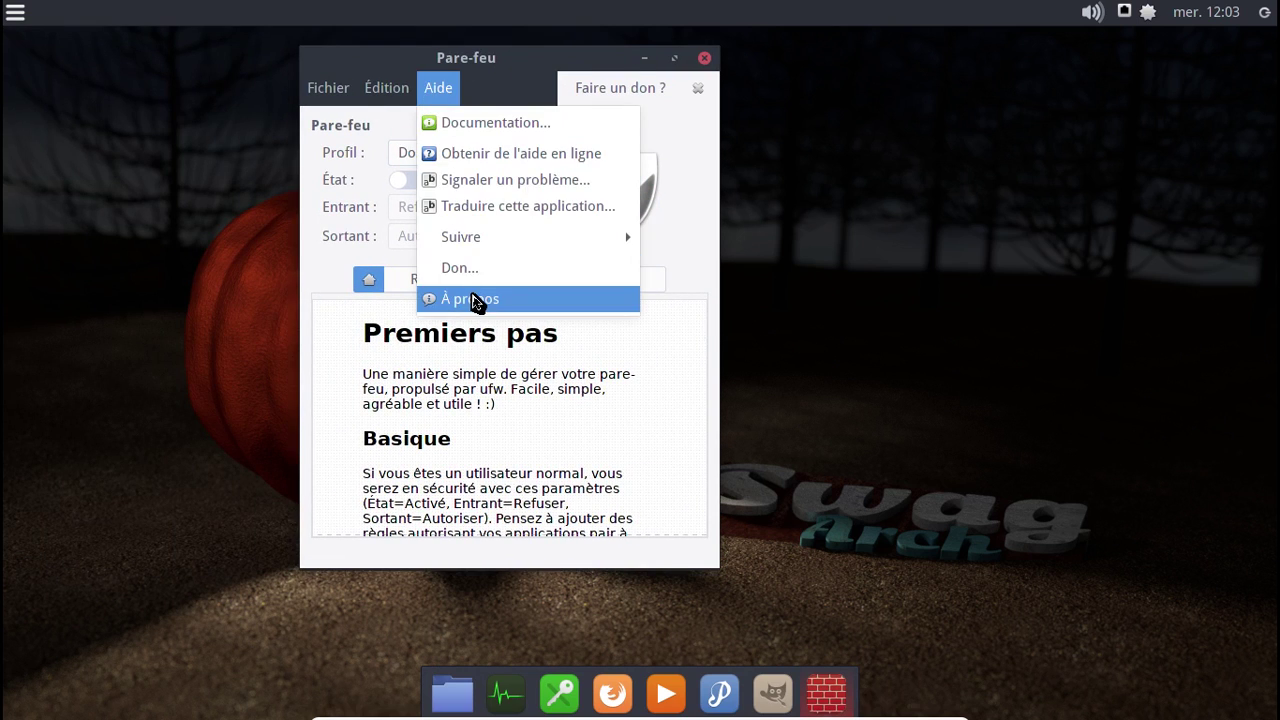
{"action": "left_click", "coordinate": [435, 295]}
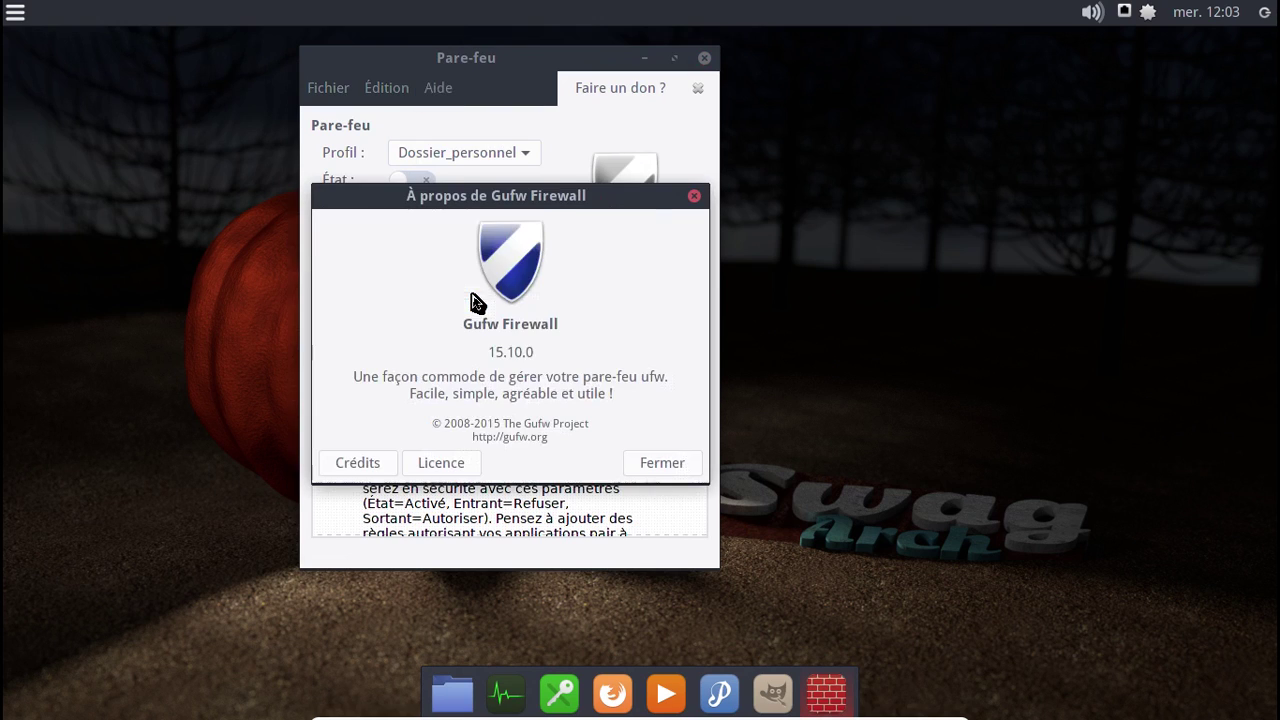
{"action": "left_click", "coordinate": [695, 198]}
{"action": "left_click", "coordinate": [704, 58]}
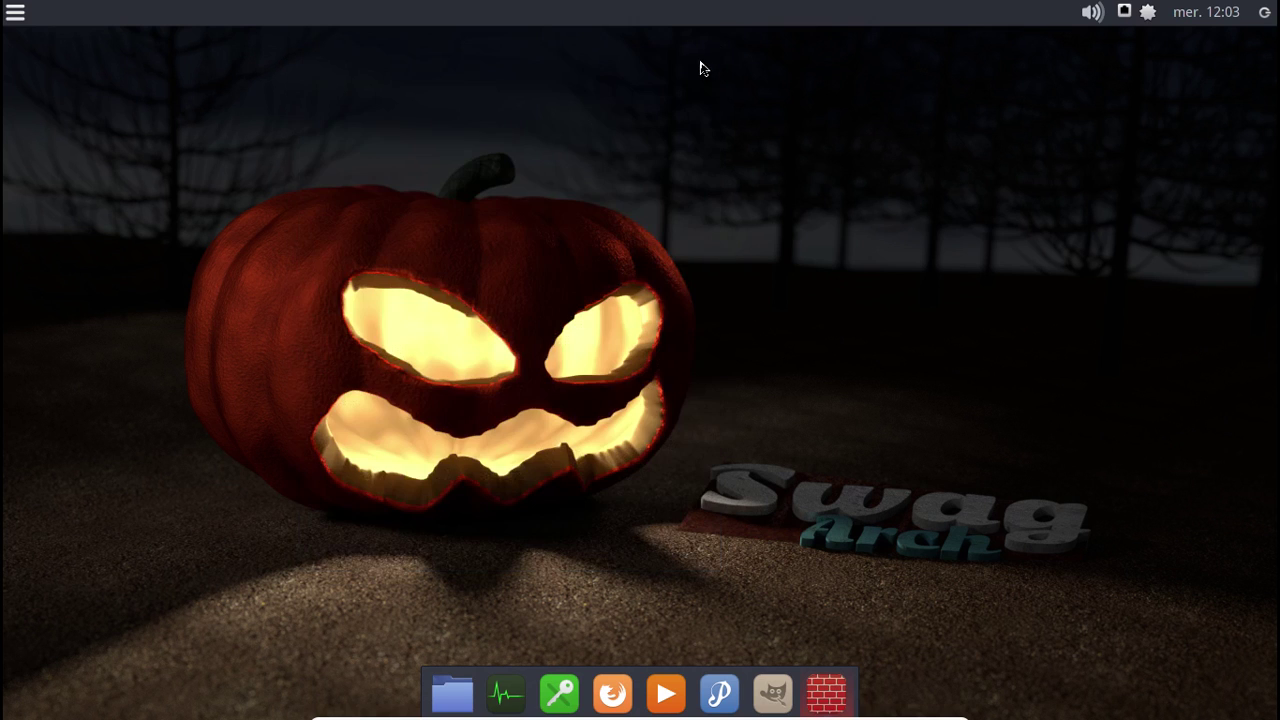
{"action": "left_click", "coordinate": [1265, 17]}
- Shut down the SwagArch guest with Éteindre and open SimpleScreenRecorder's tray menu
{"action": "left_click", "coordinate": [777, 302]}
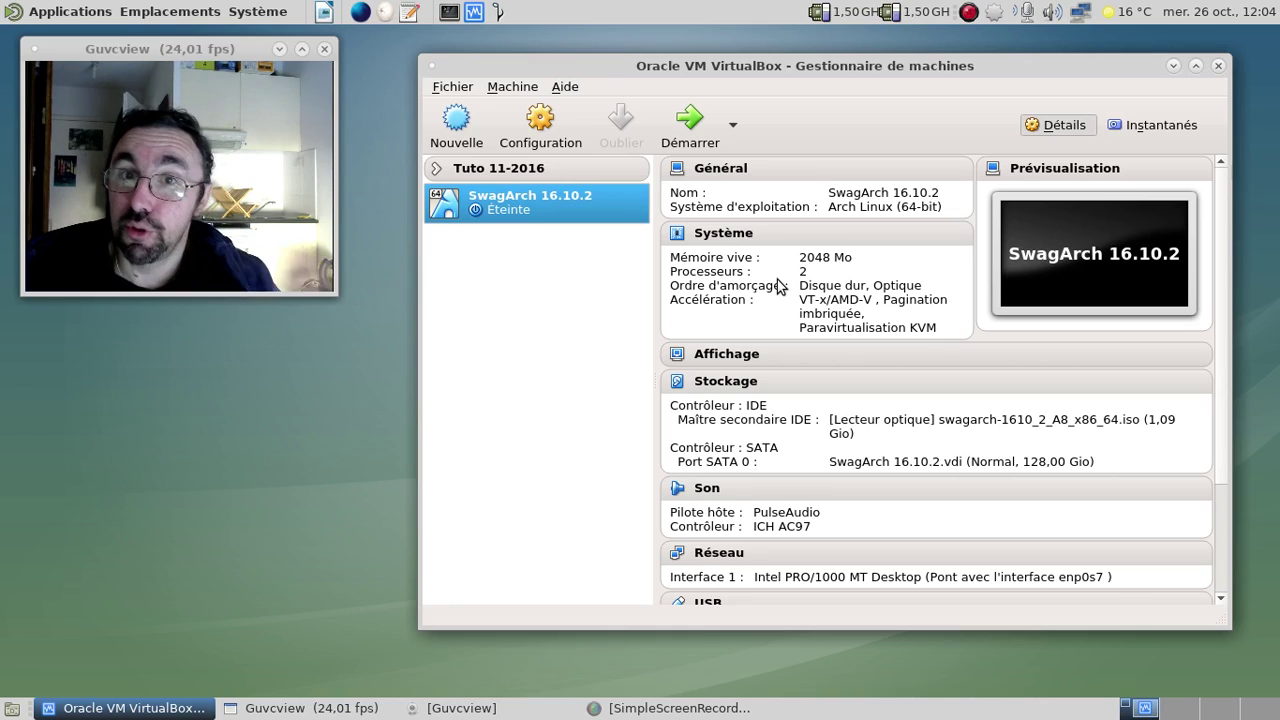
{"action": "right_click", "coordinate": [968, 13]}
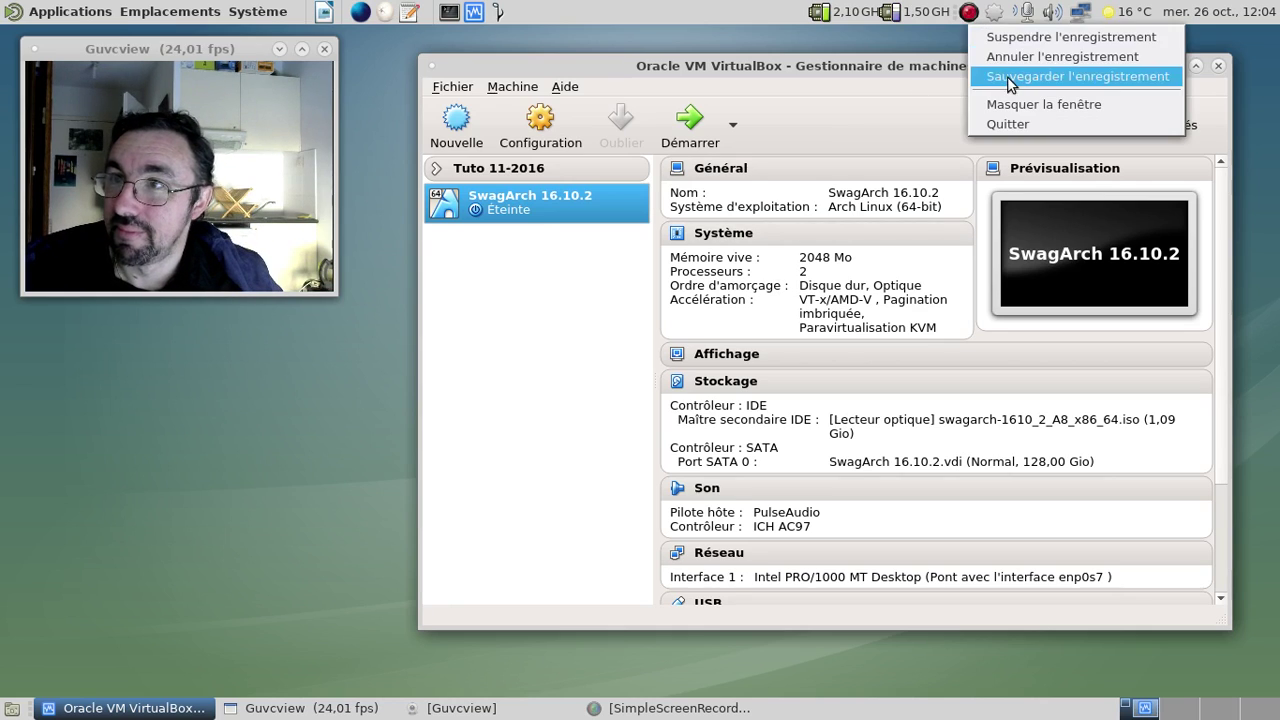